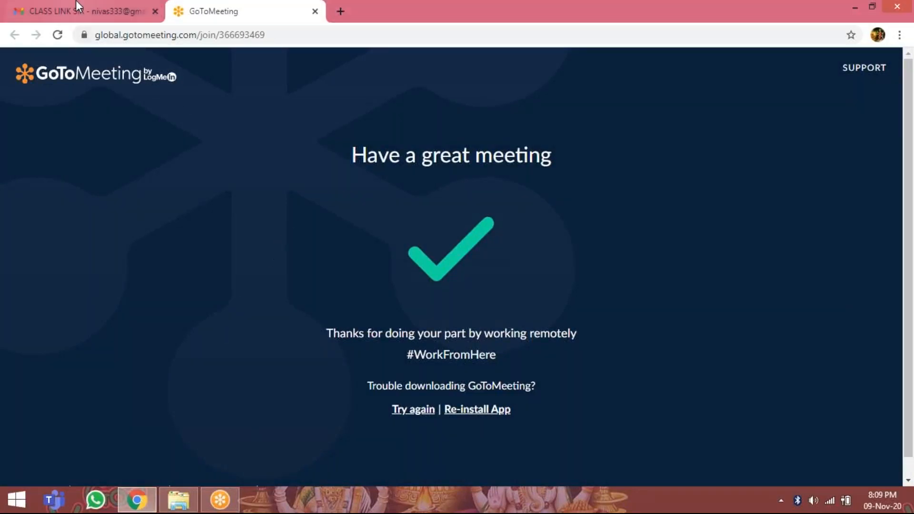
Switch to the open Gmail tab and return to the inbox message list.
{"action": "left_click", "coordinate": [95, 11]}
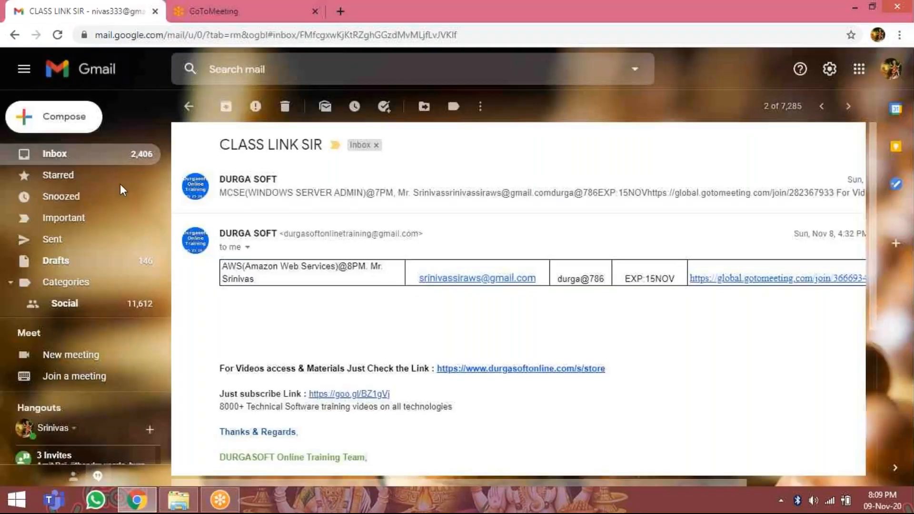
{"action": "left_click", "coordinate": [78, 154]}
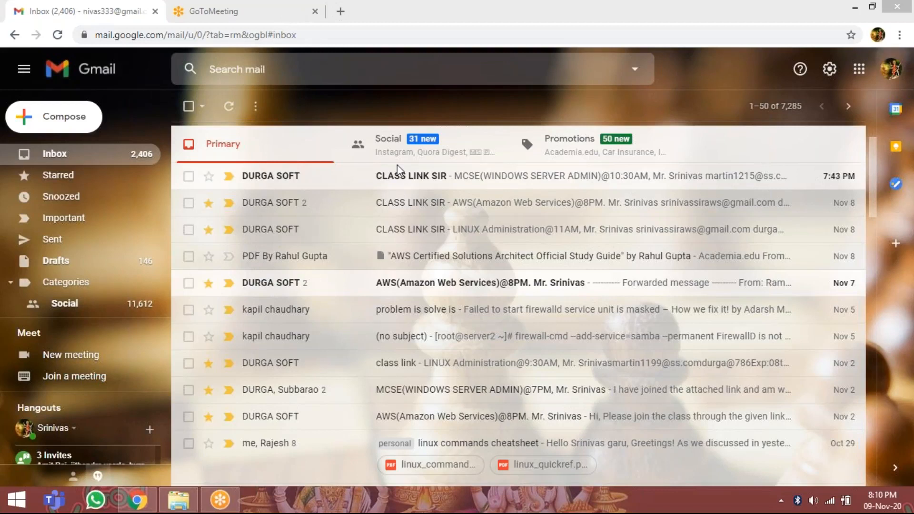
{"action": "left_click", "coordinate": [340, 13]}
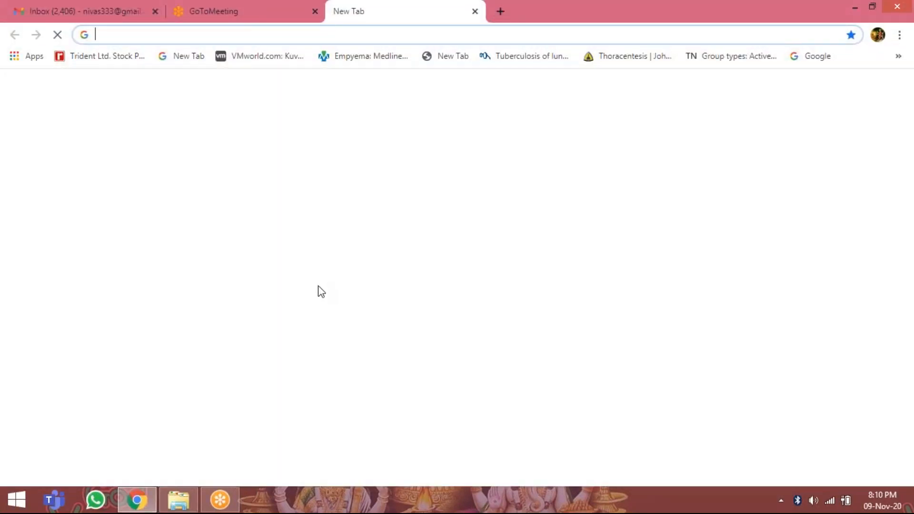
{"action": "left_click", "coordinate": [307, 355]}
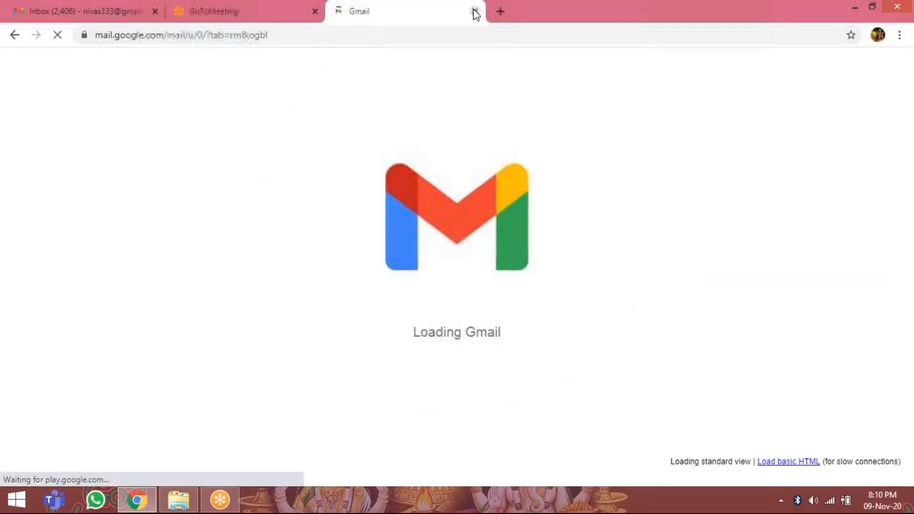
{"action": "key", "text": "ctrl+w"}
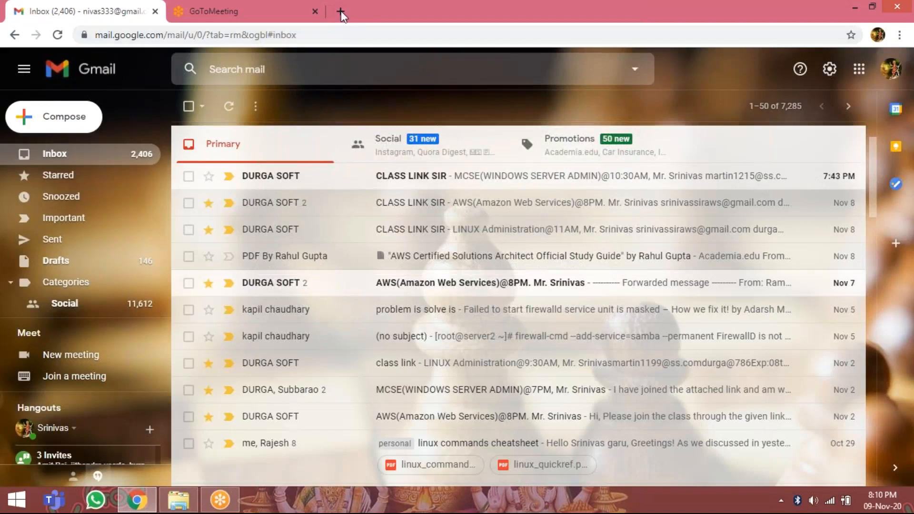
Search Google for "aws management console" in a new tab and open the AWS console sign-in page.
{"action": "key", "text": "ctrl+t"}
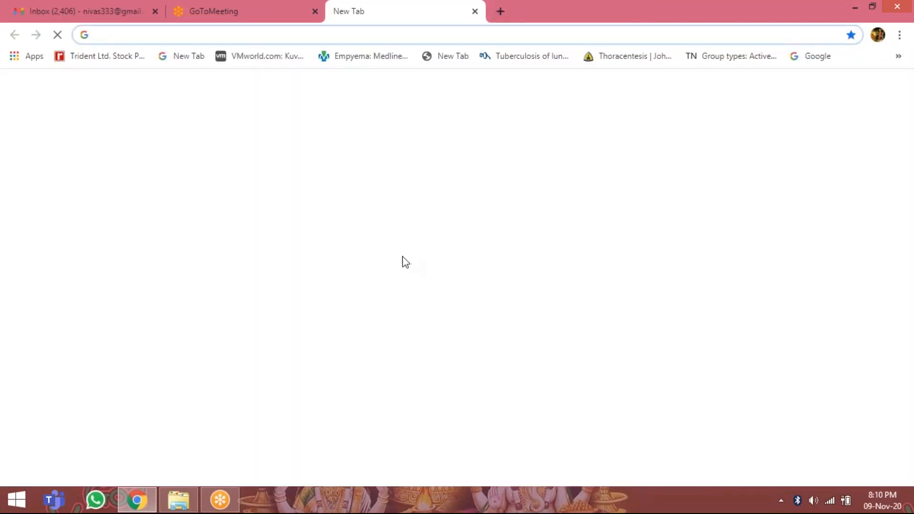
{"action": "left_click", "coordinate": [399, 285]}
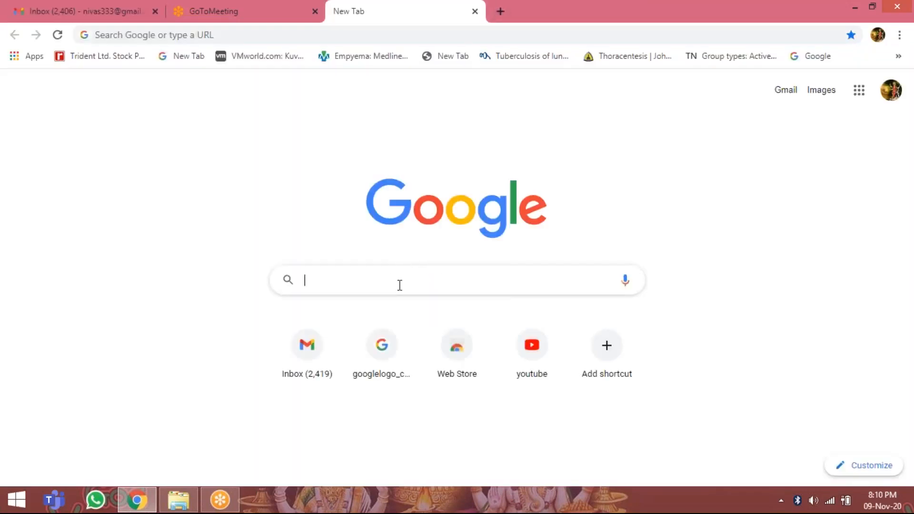
{"action": "left_click", "coordinate": [396, 313]}
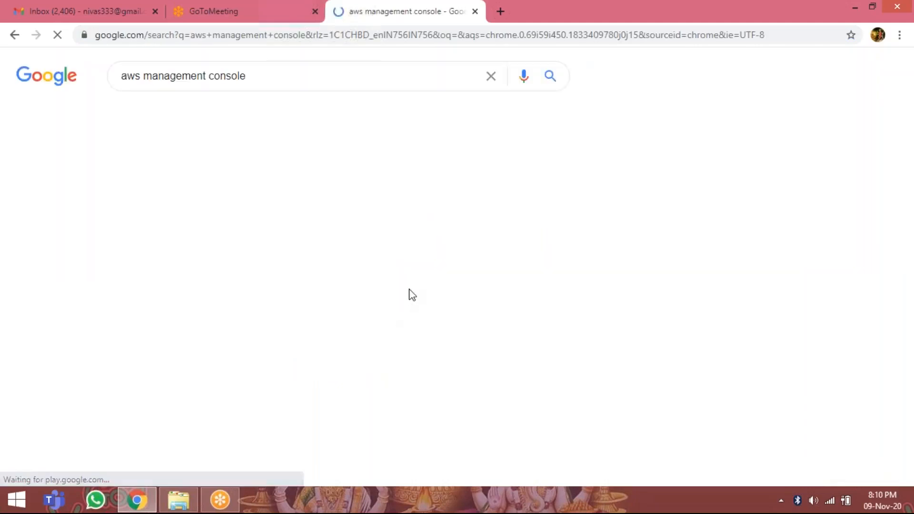
{"action": "left_click", "coordinate": [292, 187]}
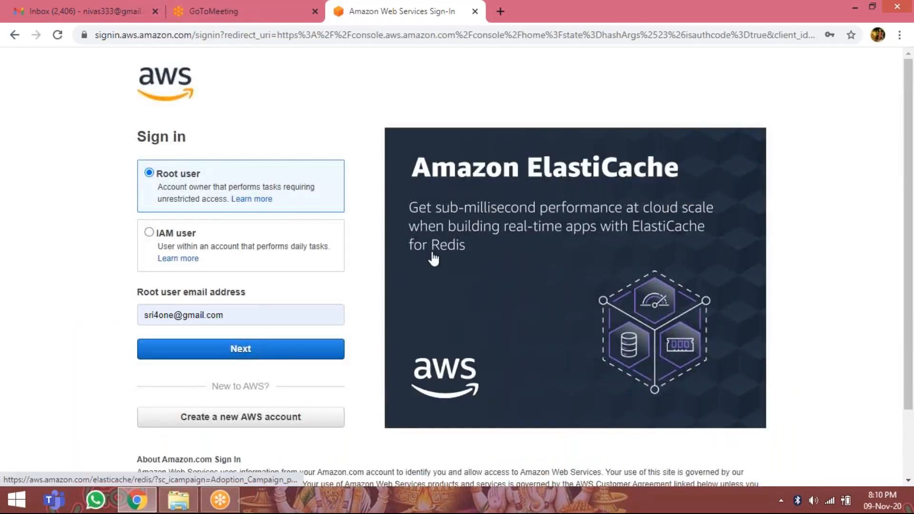
Sign in to AWS as root user with the prefilled e-mail address and its saved account password.
{"action": "left_click", "coordinate": [257, 353]}
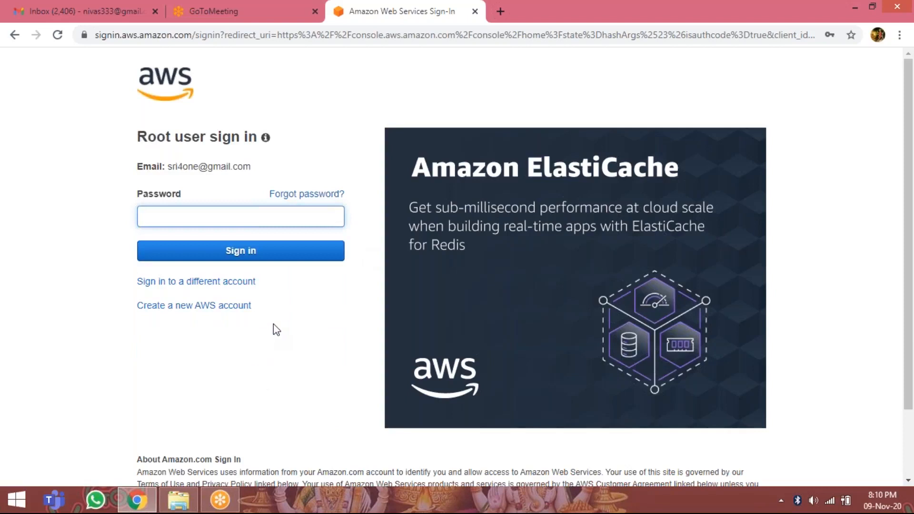
{"action": "left_click", "coordinate": [211, 217]}
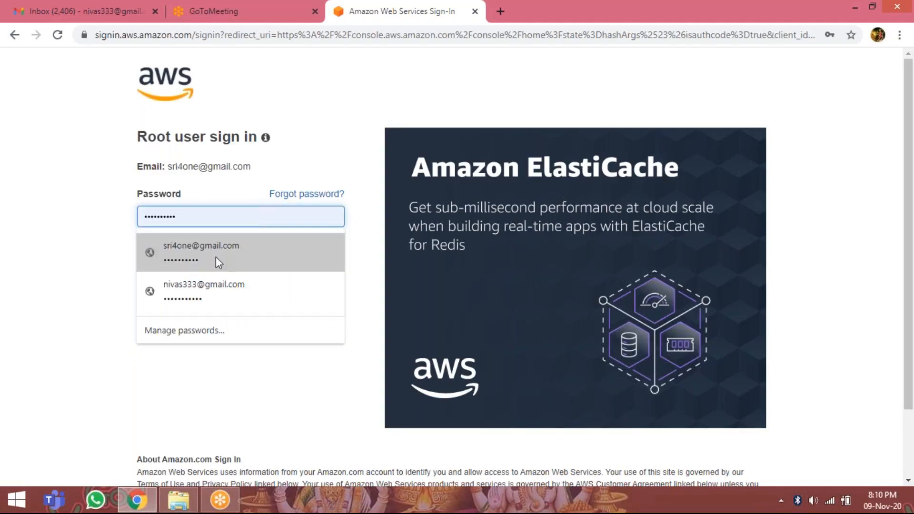
{"action": "left_click", "coordinate": [216, 260]}
{"action": "left_click", "coordinate": [230, 255]}
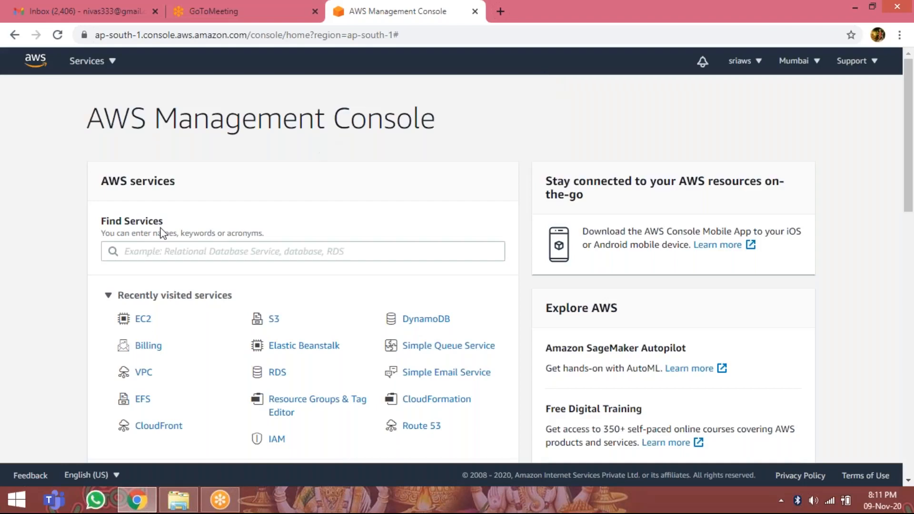
Open the list of VPCs in the VPC service and name the existing VPC defaultvpc.
{"action": "left_click", "coordinate": [144, 373]}
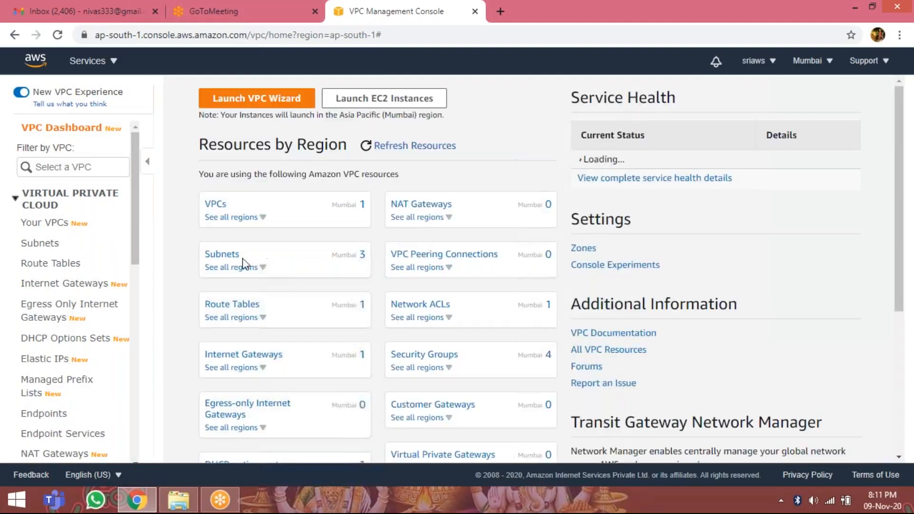
{"action": "left_click", "coordinate": [217, 209]}
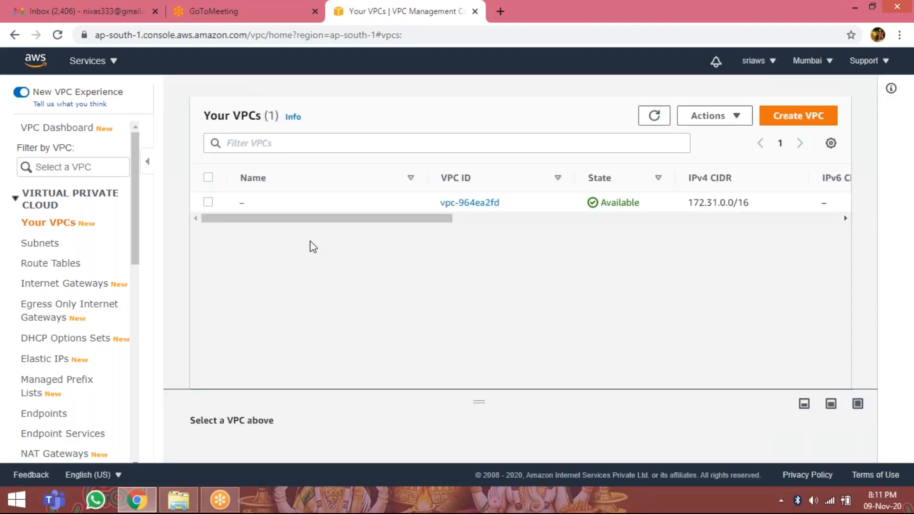
{"action": "left_click", "coordinate": [255, 204]}
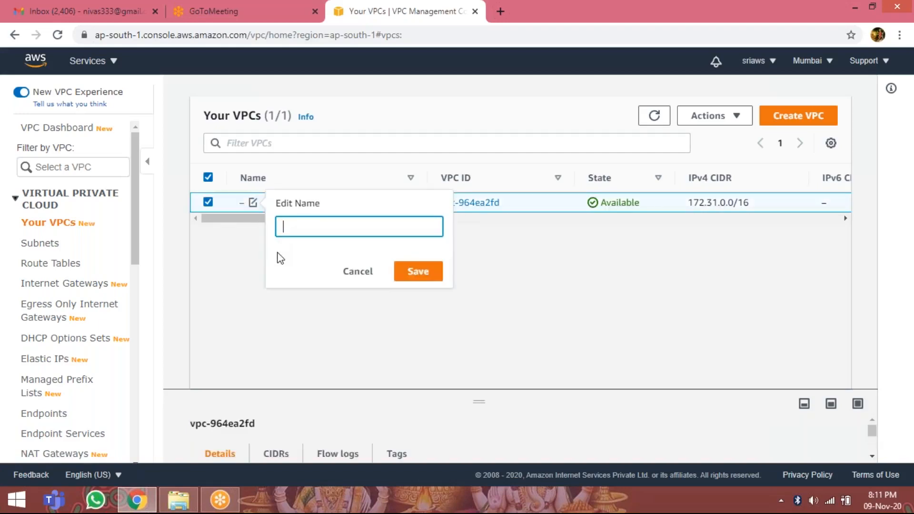
{"action": "type", "text": "defaula"}
{"action": "key", "text": "BackSpace"}
{"action": "type", "text": "tvpc"}
{"action": "left_click", "coordinate": [419, 272]}
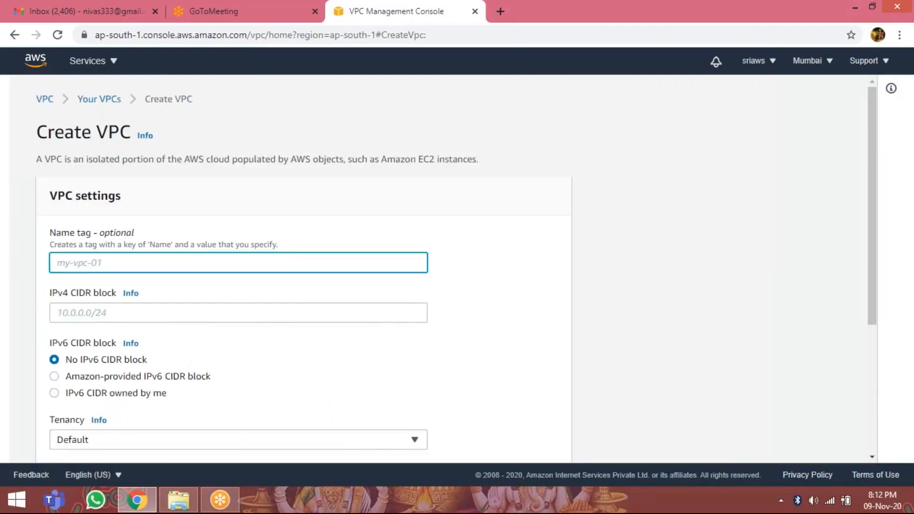
Start creating a new VPC and set its name tag to dsvpc.
{"action": "left_click", "coordinate": [209, 262]}
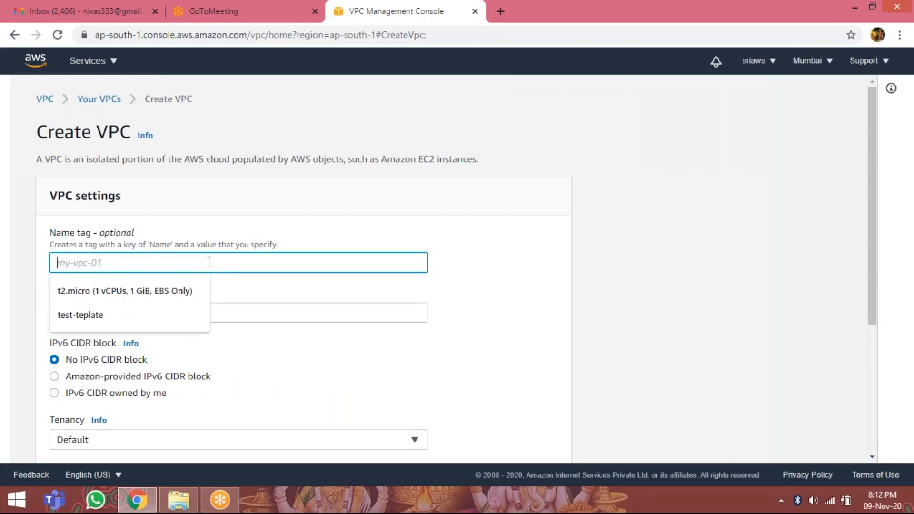
{"action": "type", "text": "my"}
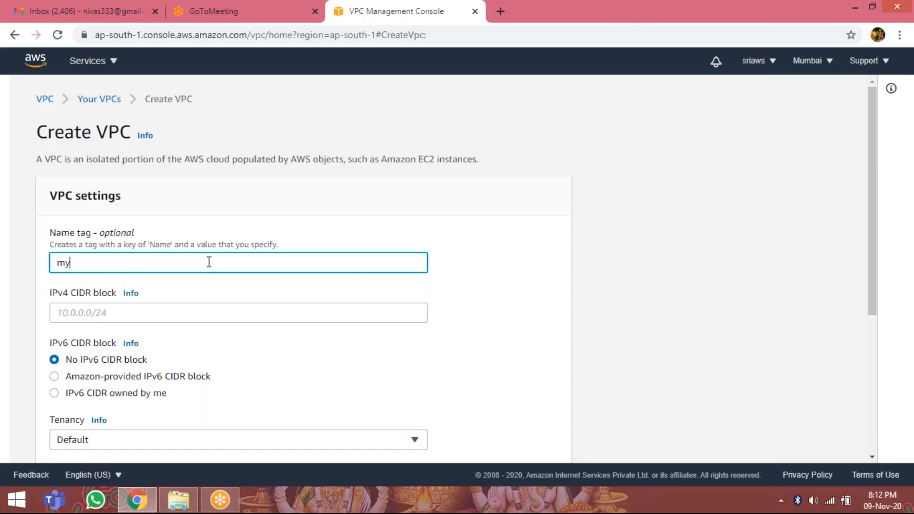
{"action": "key", "text": "BackSpace"}
{"action": "key", "text": "BackSpace"}
{"action": "type", "text": "dsvpc"}
Set the IPv4 CIDR block to 192.168.0.0/16 and create the VPC with the remaining default settings.
{"action": "left_click", "coordinate": [193, 305]}
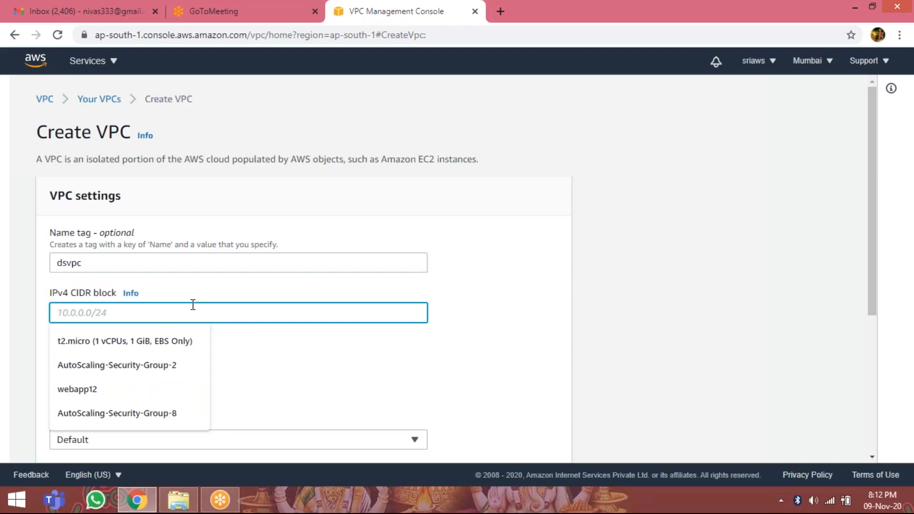
{"action": "type", "text": "1"}
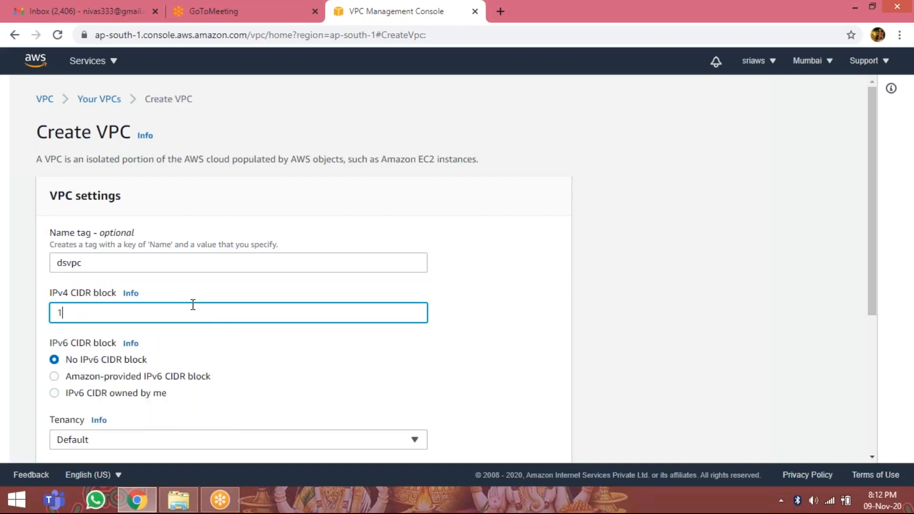
{"action": "type", "text": "92.168.0.0/16"}
{"action": "scroll", "coordinate": [294, 307], "scroll_direction": "down", "scroll_amount": 2}
{"action": "scroll", "coordinate": [292, 303], "scroll_direction": "down", "scroll_amount": 2}
{"action": "scroll", "coordinate": [293, 281], "scroll_direction": "down", "scroll_amount": 1}
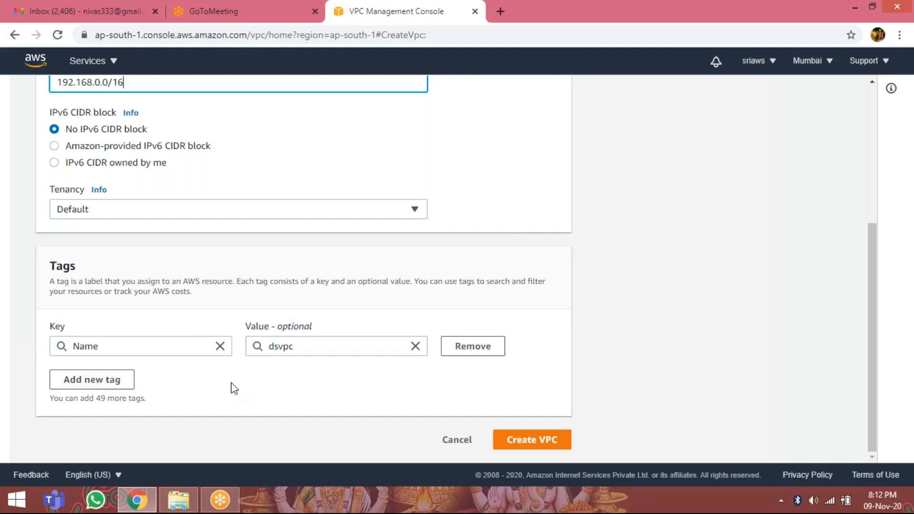
{"action": "left_click", "coordinate": [532, 441]}
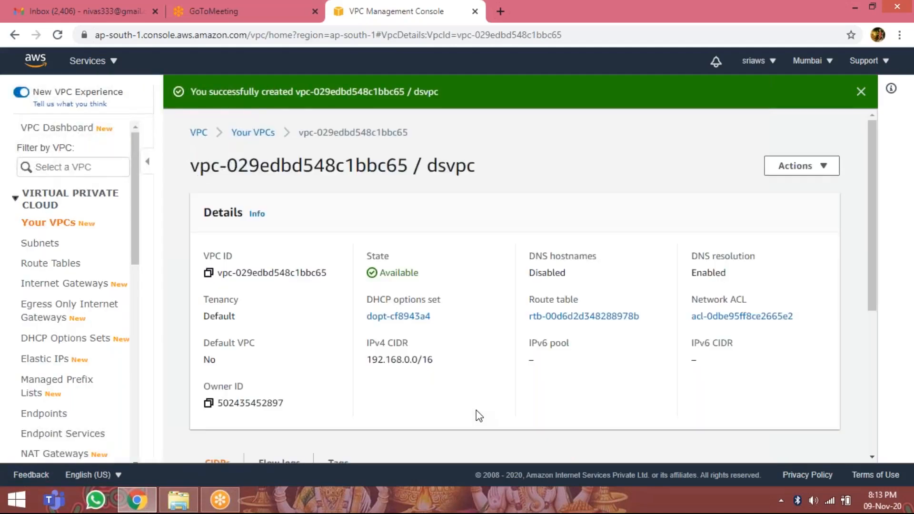
Turn off the New VPC Experience and open the list of subnets.
{"action": "left_click", "coordinate": [18, 93]}
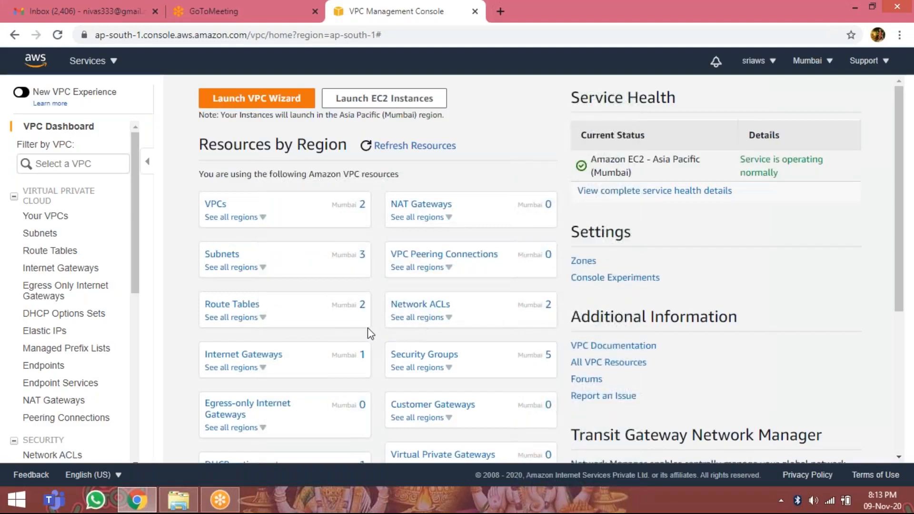
{"action": "left_click", "coordinate": [52, 233]}
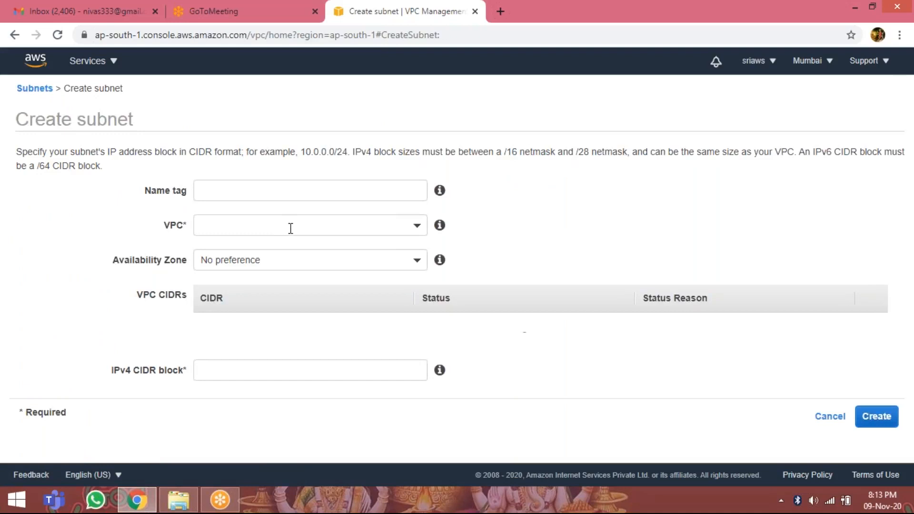
Start a new subnet and set its name tag to ds-pub-sunet.
{"action": "left_click", "coordinate": [283, 190]}
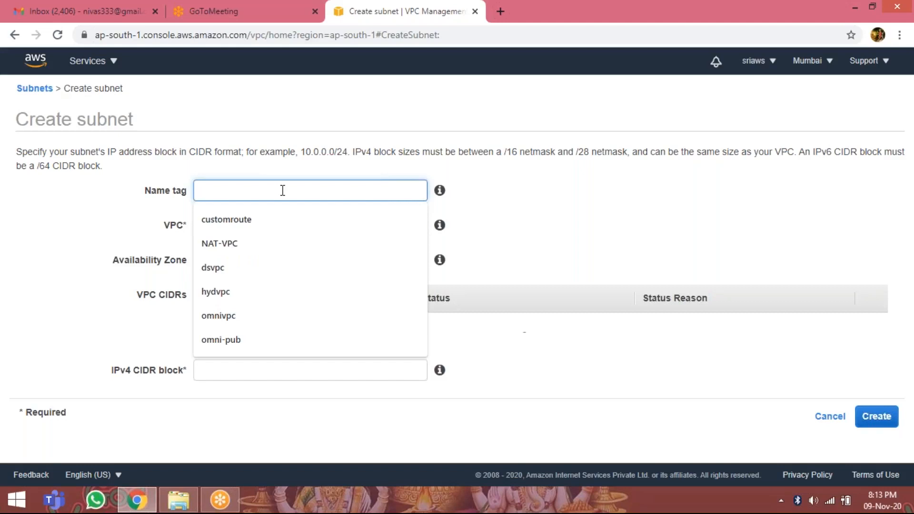
{"action": "type", "text": "ds-pub"}
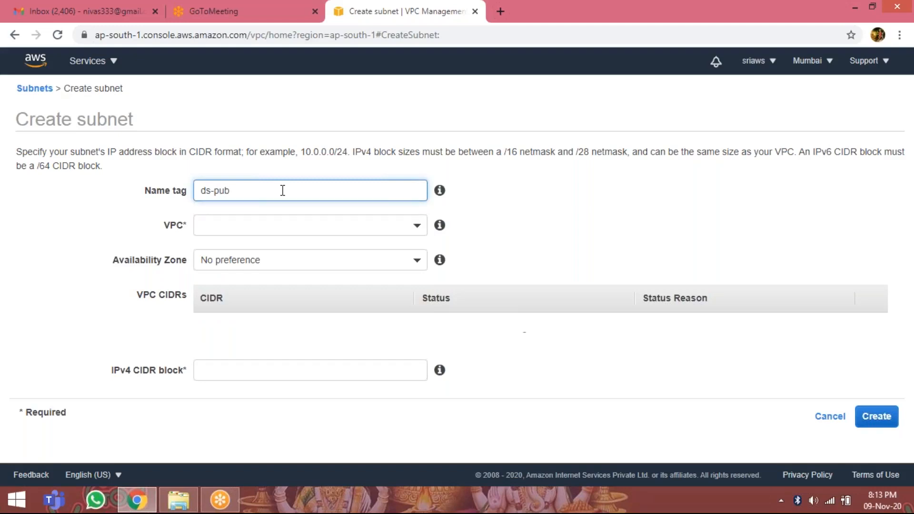
{"action": "type", "text": "-sunet"}
Assign the subnet to the dsvpc VPC and place it in availability zone ap-south-1a.
{"action": "left_click", "coordinate": [303, 221]}
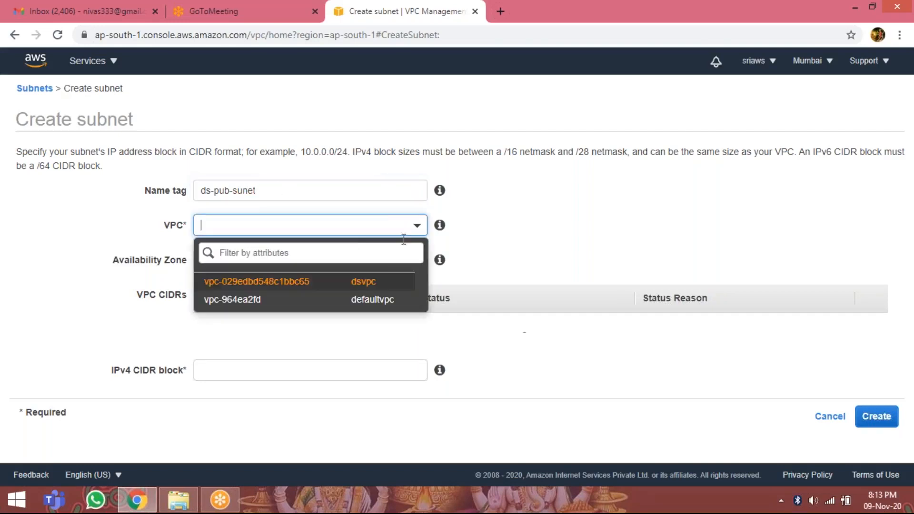
{"action": "left_click", "coordinate": [387, 286]}
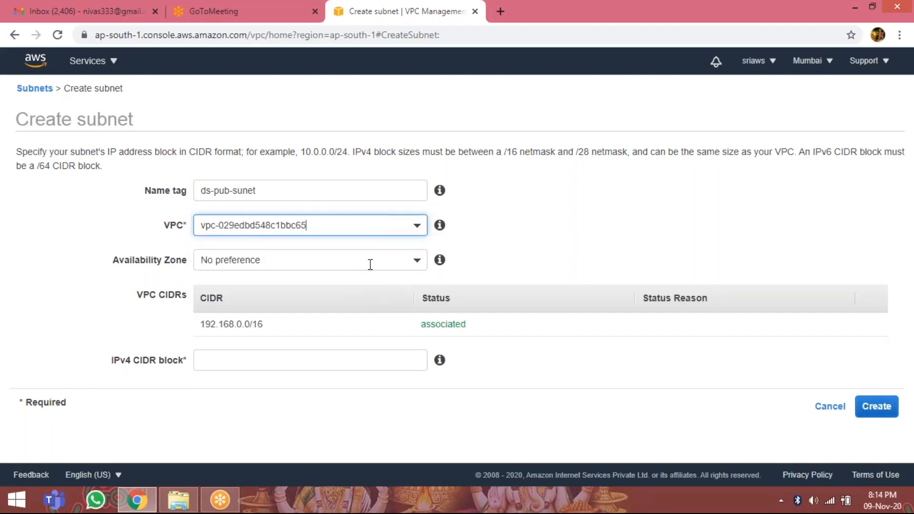
{"action": "left_click", "coordinate": [370, 265]}
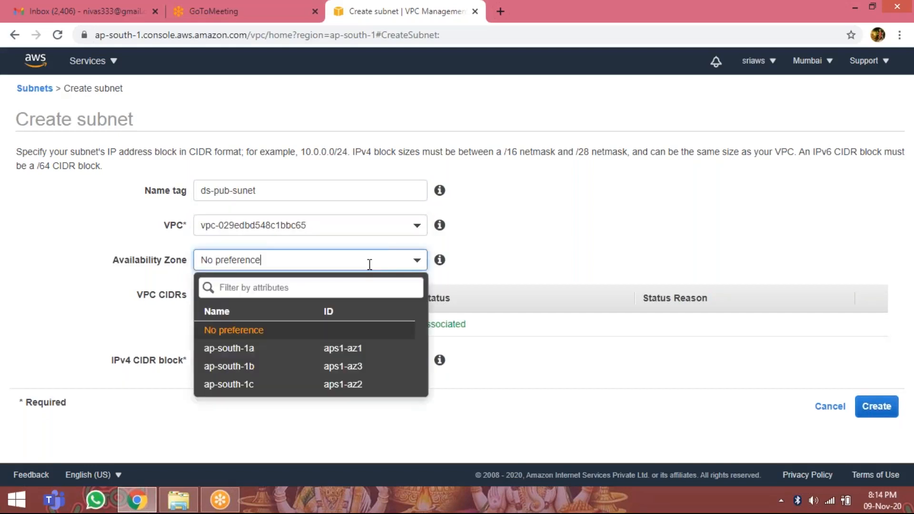
{"action": "left_click", "coordinate": [362, 353]}
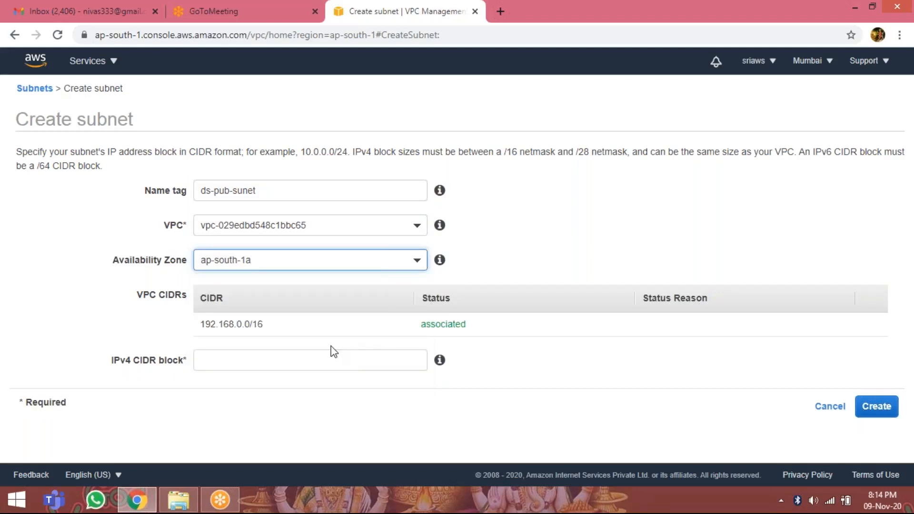
Set the subnet's IPv4 CIDR block to 192.168.10.0/24, create it and return to the subnet list.
{"action": "left_click", "coordinate": [296, 359]}
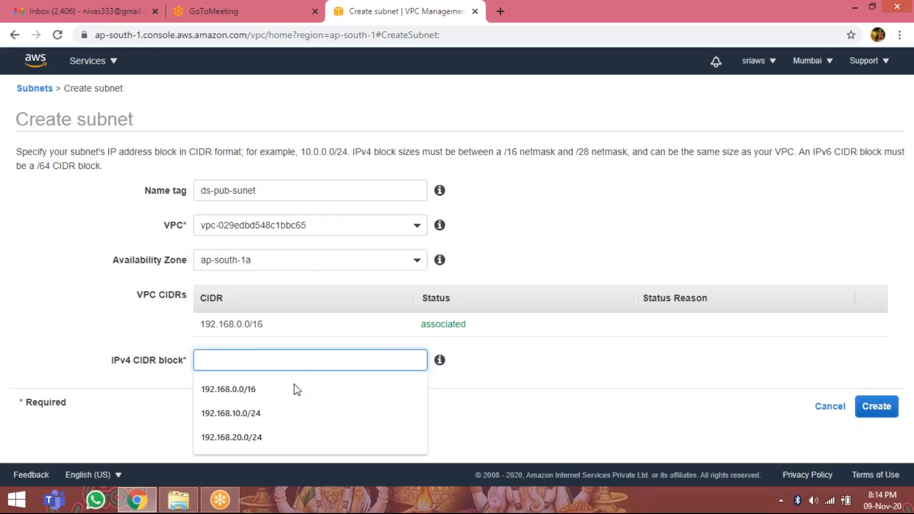
{"action": "left_click", "coordinate": [281, 422]}
{"action": "left_click", "coordinate": [280, 413]}
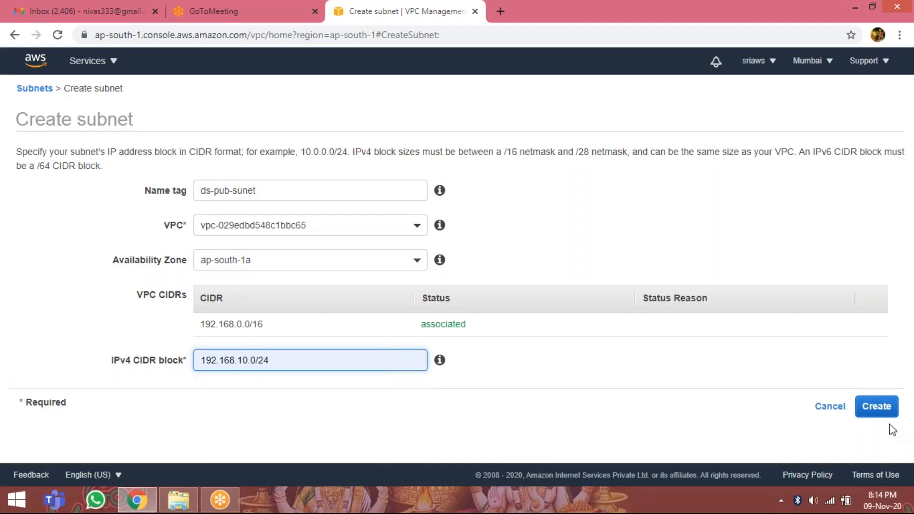
{"action": "left_click", "coordinate": [881, 414]}
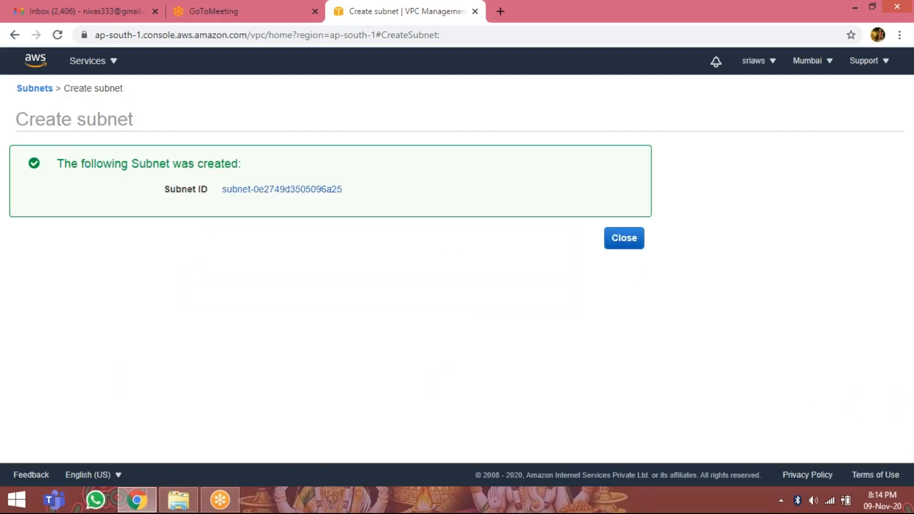
{"action": "left_click", "coordinate": [624, 239]}
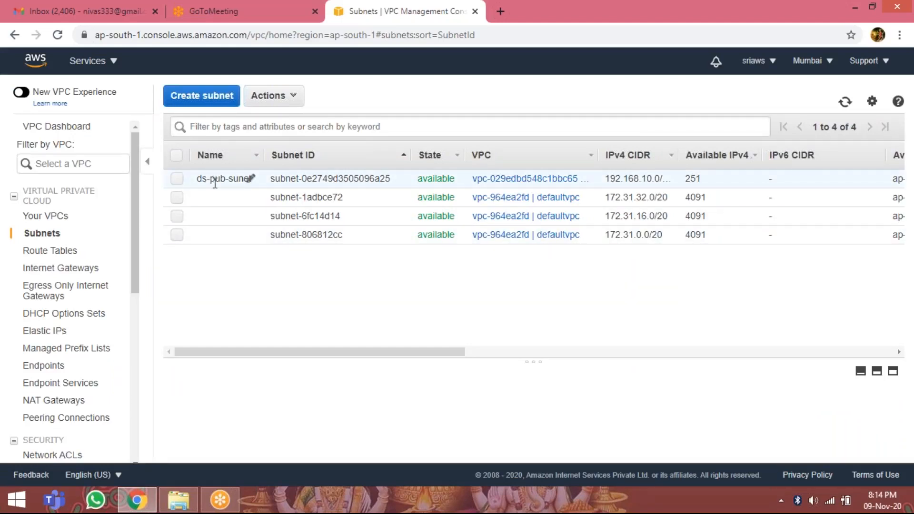
Start another new subnet and set its name tag to ds-pvt-subnet.
{"action": "left_click", "coordinate": [213, 101]}
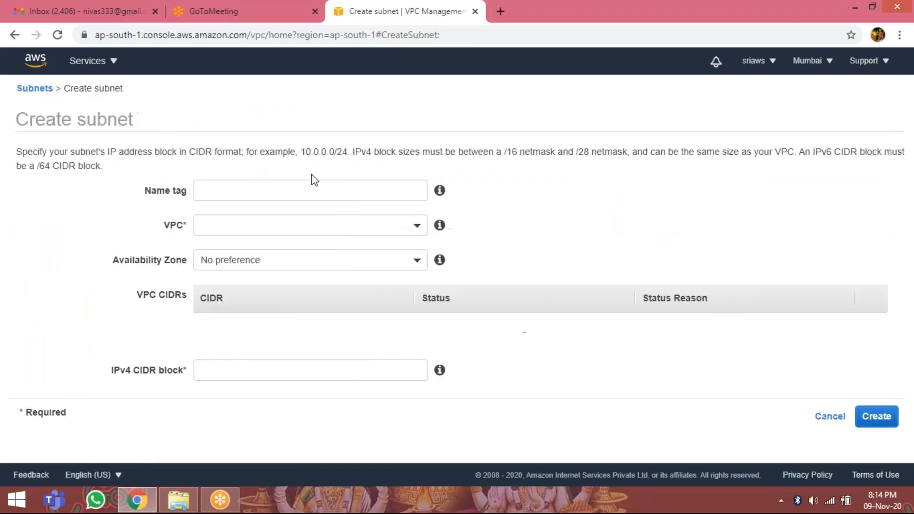
{"action": "left_click", "coordinate": [304, 185]}
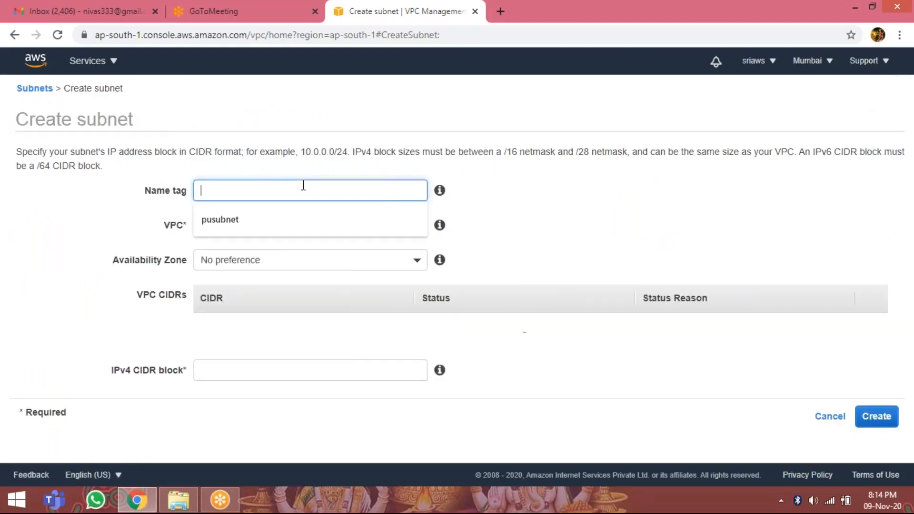
{"action": "type", "text": "ds-"}
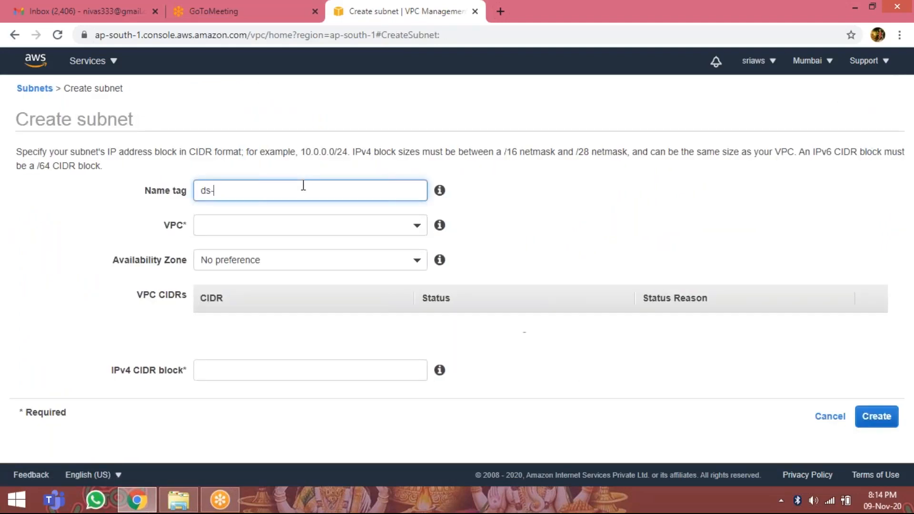
{"action": "type", "text": "pvt-subnet"}
Assign the private subnet to the dsvpc VPC and place it in availability zone ap-south-1b.
{"action": "left_click", "coordinate": [411, 240]}
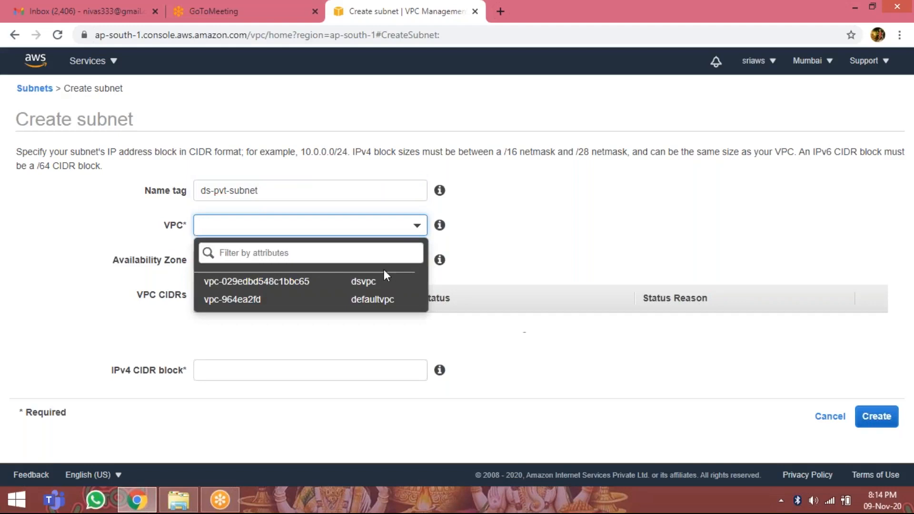
{"action": "left_click", "coordinate": [333, 281]}
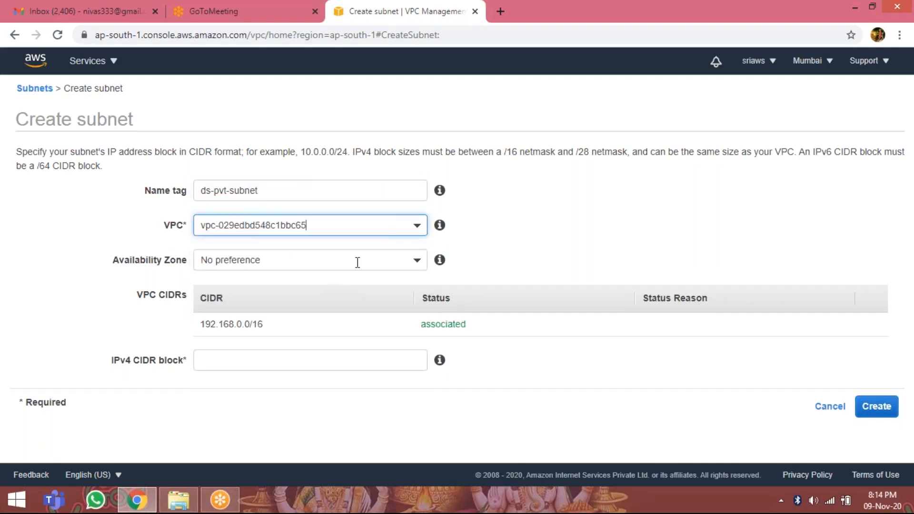
{"action": "left_click", "coordinate": [416, 267]}
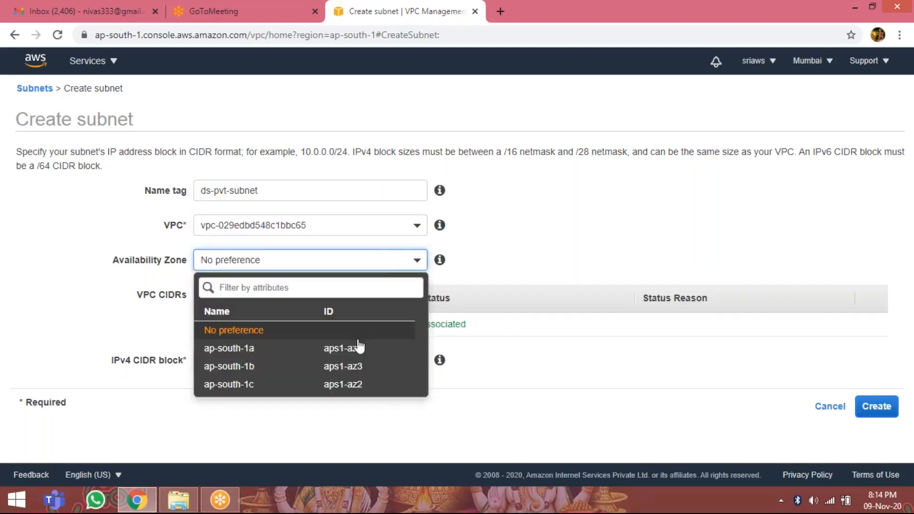
{"action": "left_click", "coordinate": [342, 365]}
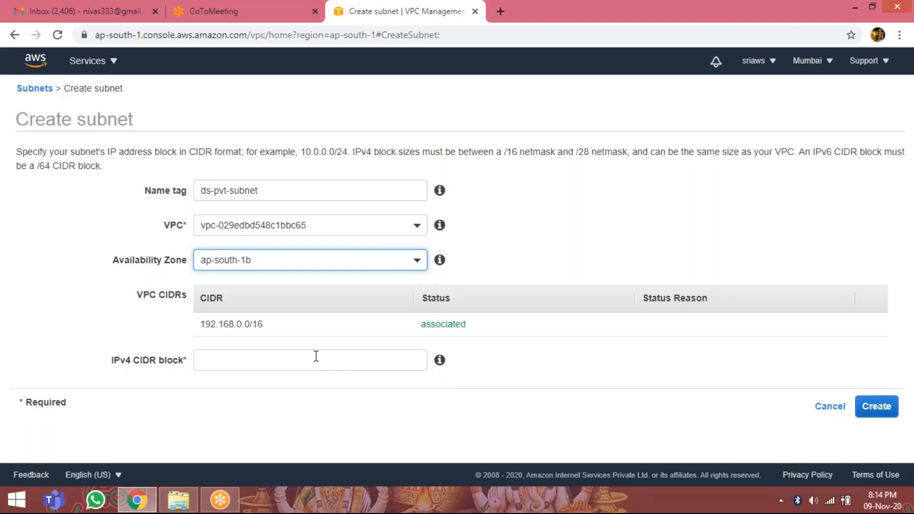
Set the private subnet's IPv4 CIDR block to 192.168.20.0/24, create it and return to the subnet list.
{"action": "left_click", "coordinate": [315, 358]}
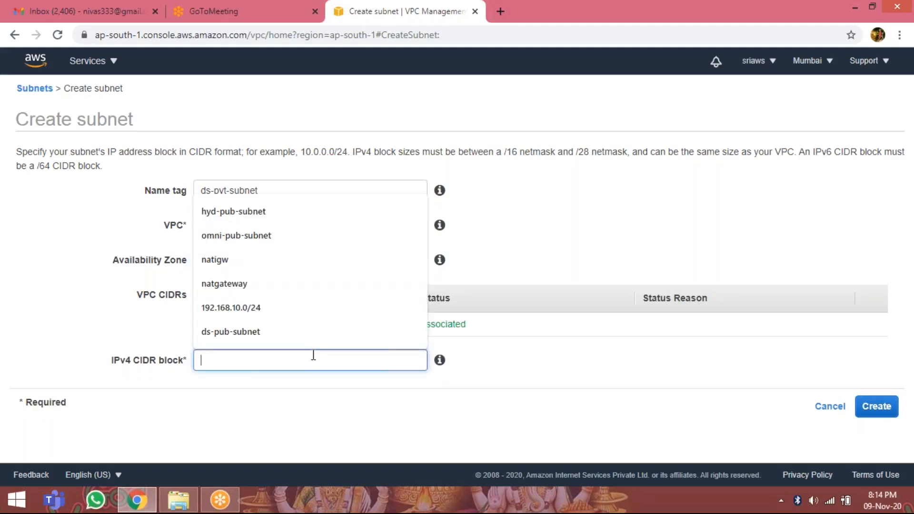
{"action": "left_click", "coordinate": [310, 316]}
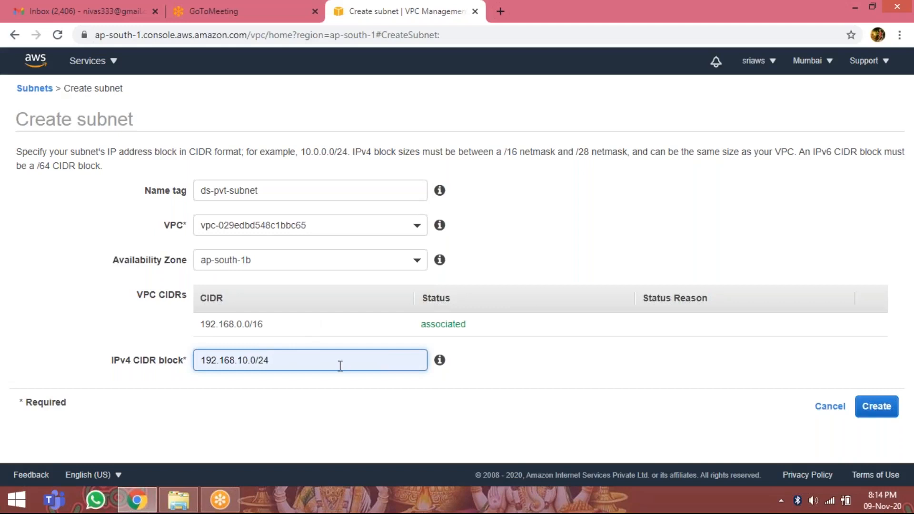
{"action": "key", "text": "BackSpace"}
{"action": "key", "text": "BackSpace"}
{"action": "key", "text": "BackSpace"}
{"action": "key", "text": "BackSpace"}
{"action": "key", "text": "BackSpace"}
{"action": "key", "text": "BackSpace"}
{"action": "key", "text": "BackSpace"}
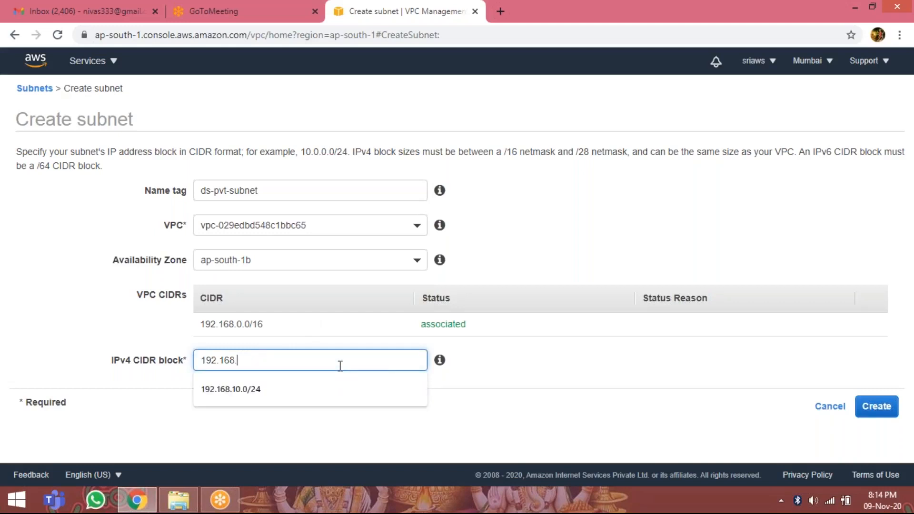
{"action": "type", "text": "20"}
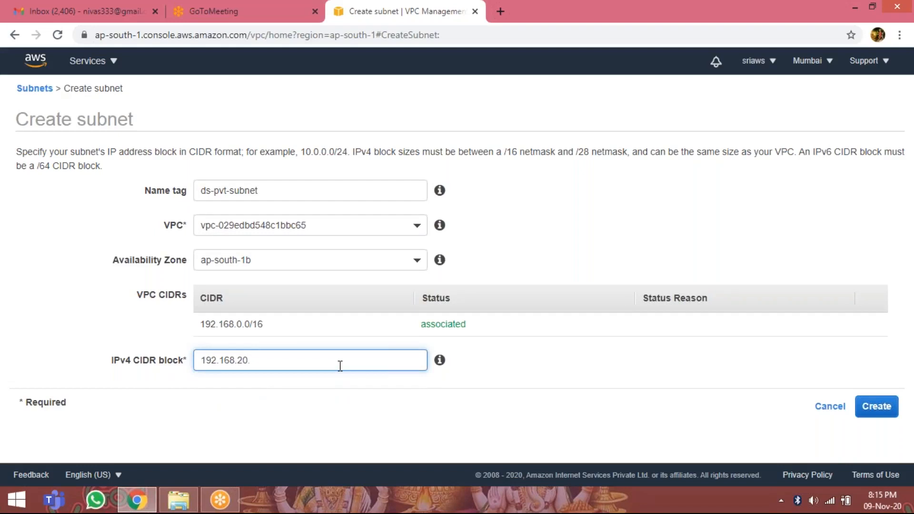
{"action": "type", "text": ".0/24"}
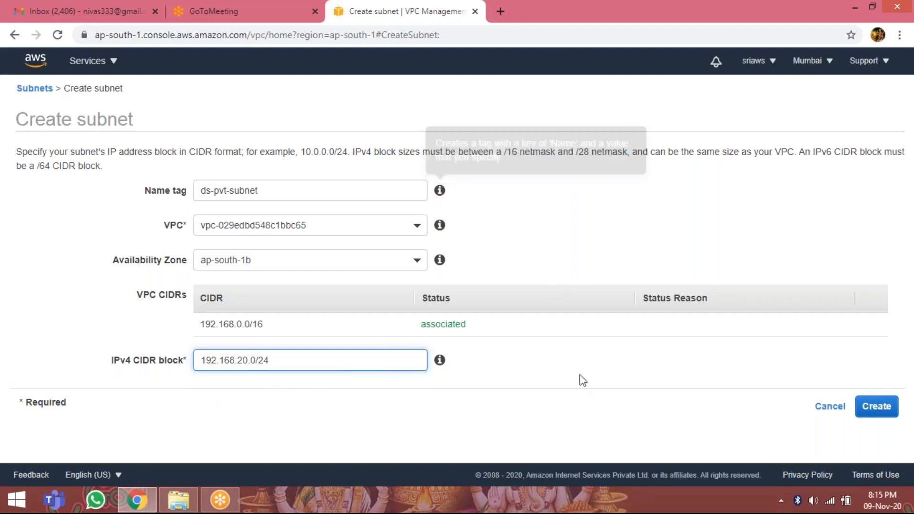
{"action": "left_click", "coordinate": [889, 416]}
{"action": "left_click", "coordinate": [638, 236]}
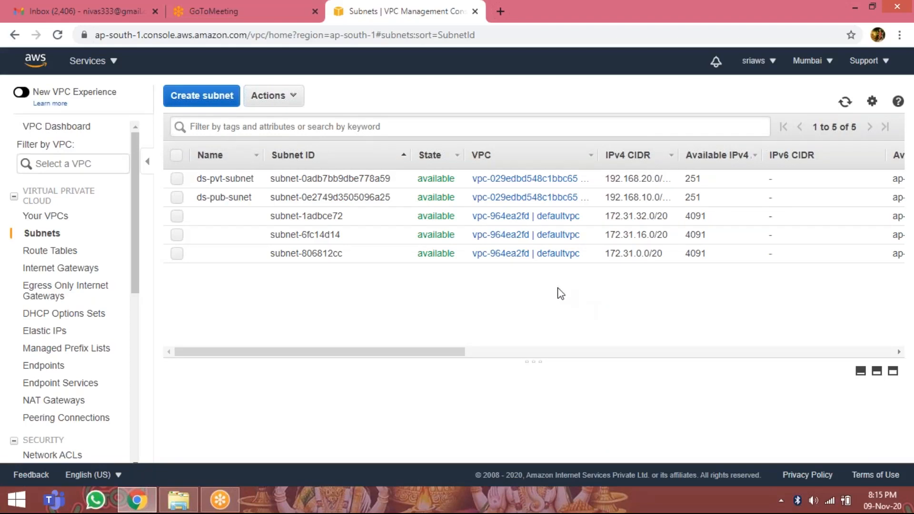
Create an internet gateway with the name tag ds-igw and return to the gateway list.
{"action": "left_click", "coordinate": [50, 271]}
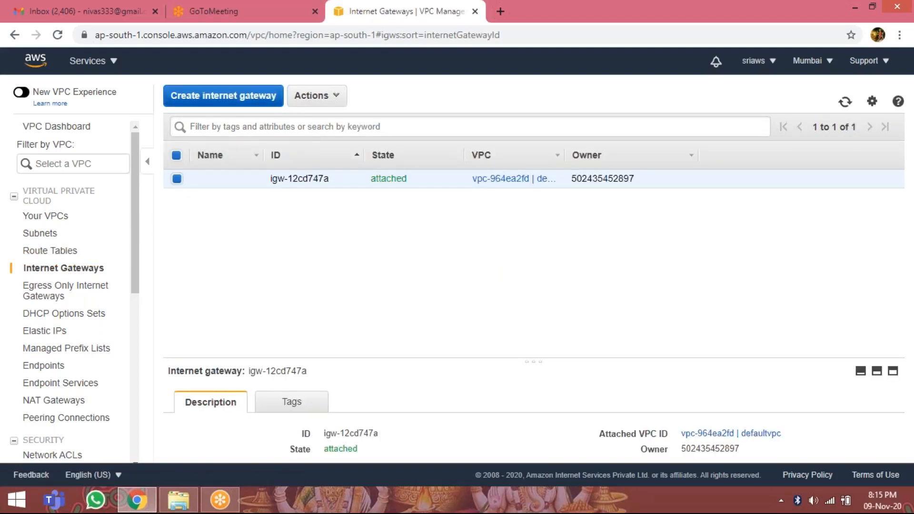
{"action": "left_click", "coordinate": [223, 97]}
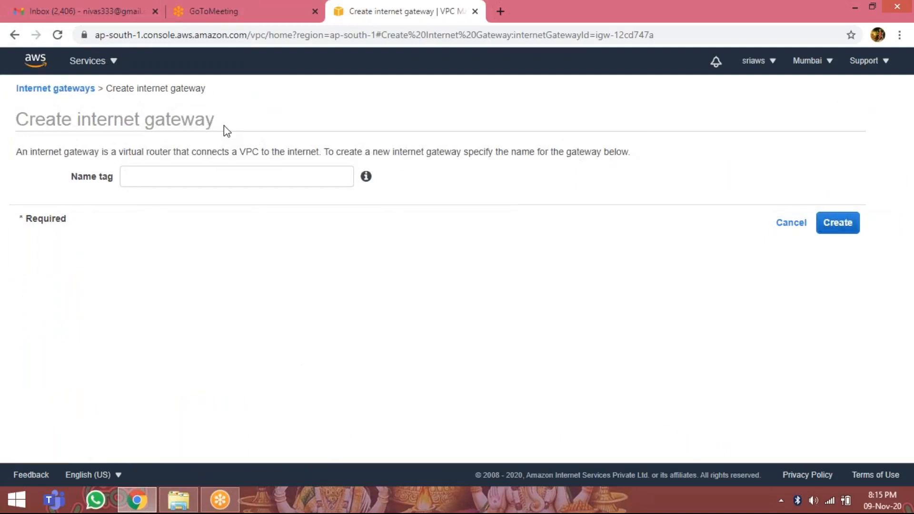
{"action": "left_click", "coordinate": [278, 172]}
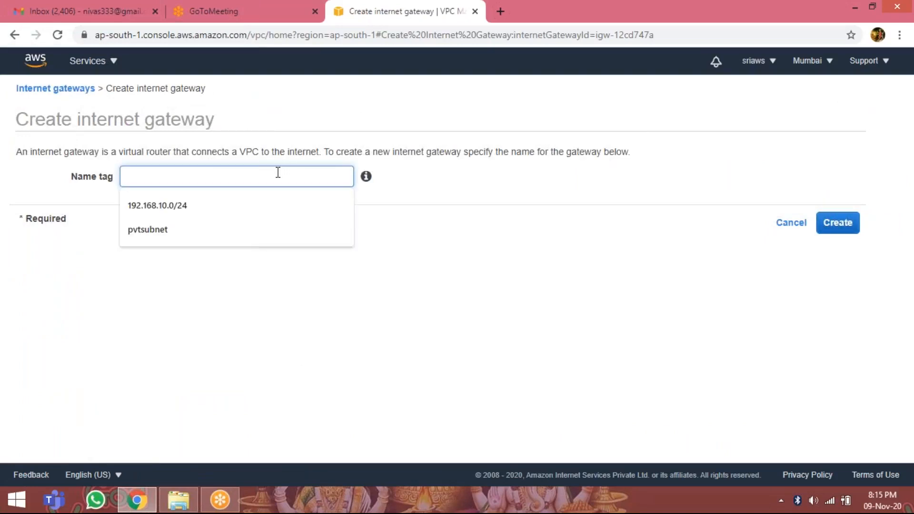
{"action": "type", "text": "d"}
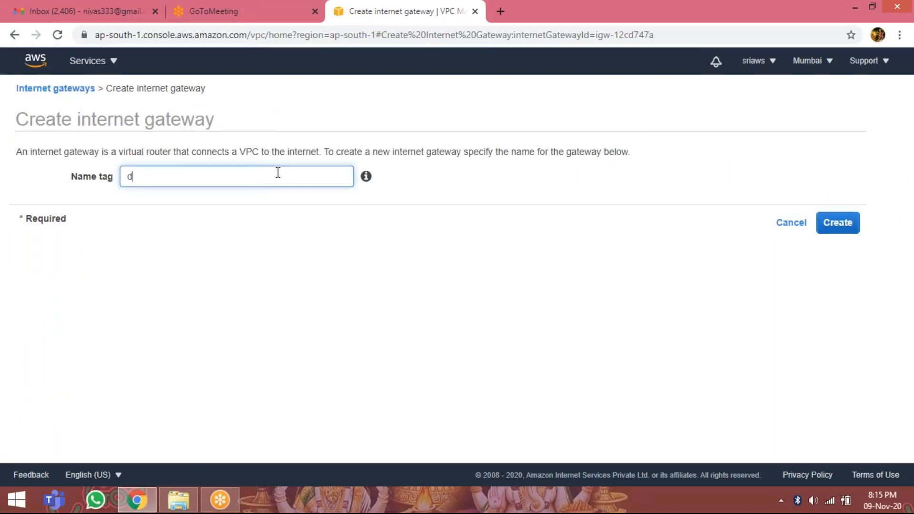
{"action": "type", "text": "s-igw"}
{"action": "left_click", "coordinate": [838, 224]}
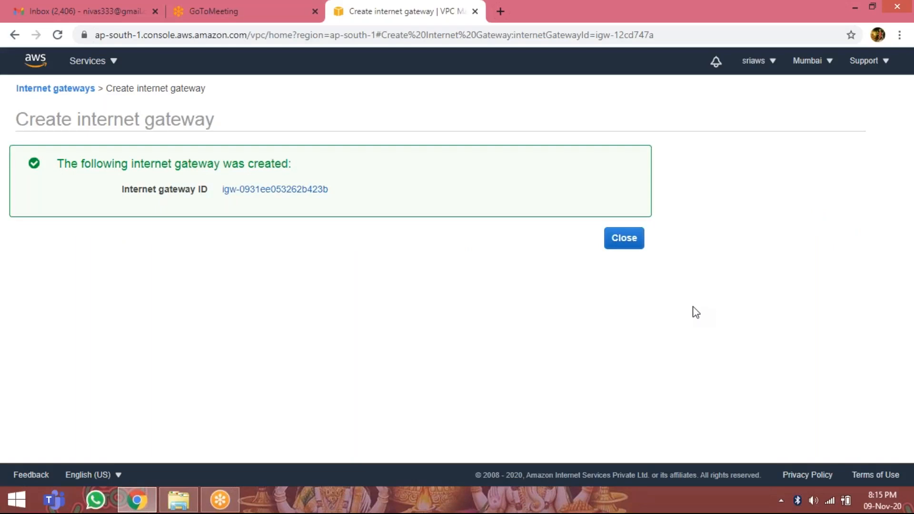
{"action": "left_click", "coordinate": [620, 239]}
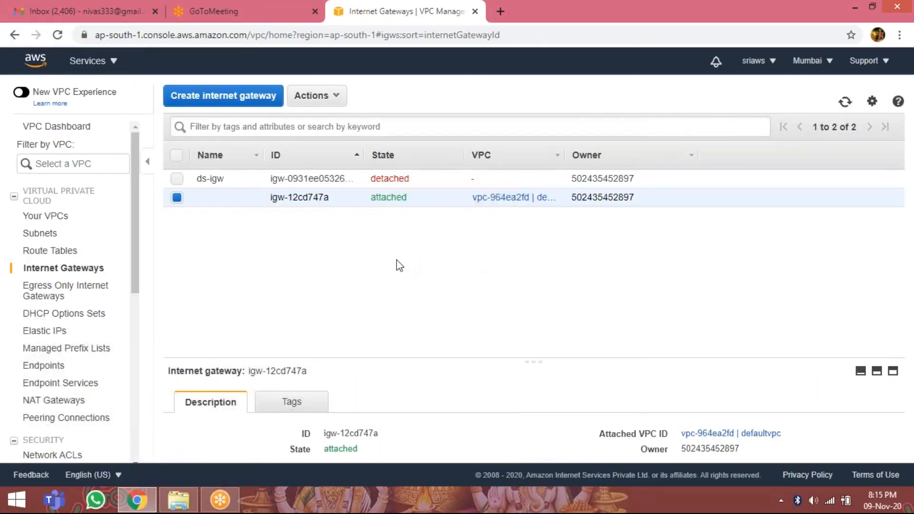
Select only the ds-igw internet gateway and attach it to the dsvpc VPC.
{"action": "left_click", "coordinate": [177, 180]}
{"action": "left_click", "coordinate": [178, 197]}
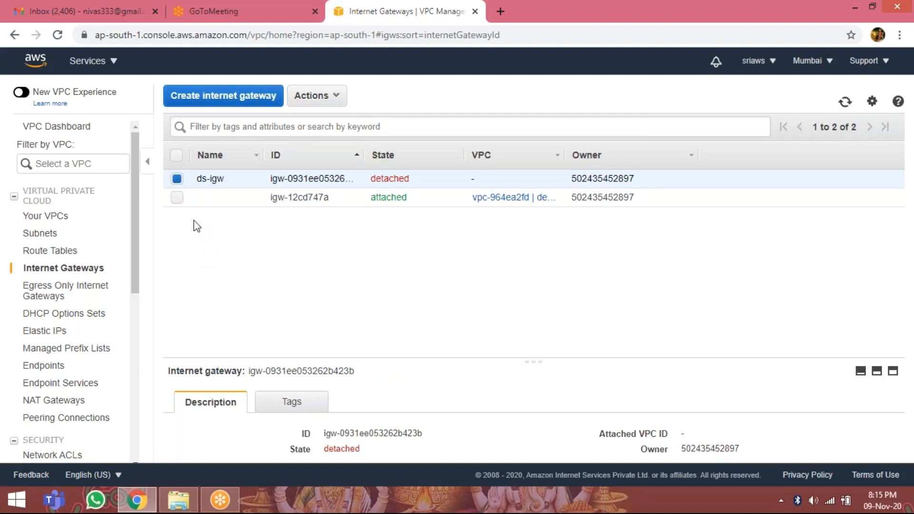
{"action": "left_click", "coordinate": [318, 96]}
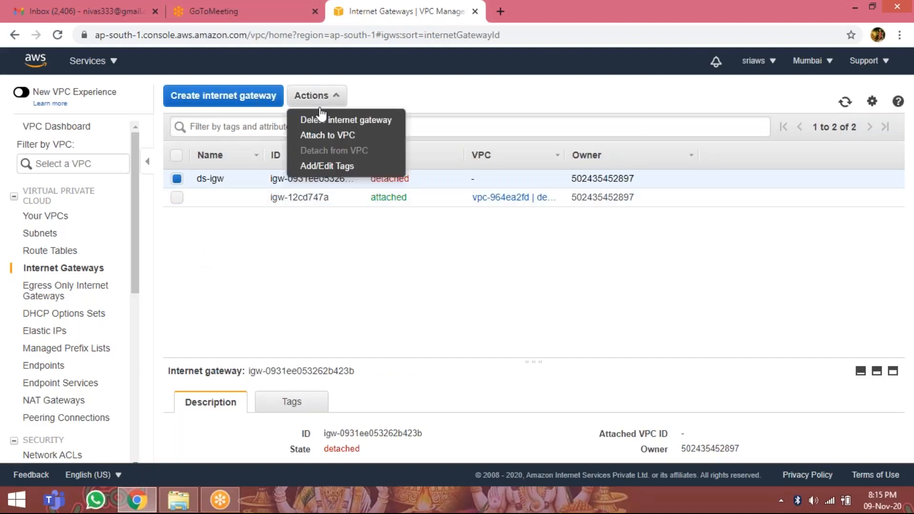
{"action": "left_click", "coordinate": [340, 138]}
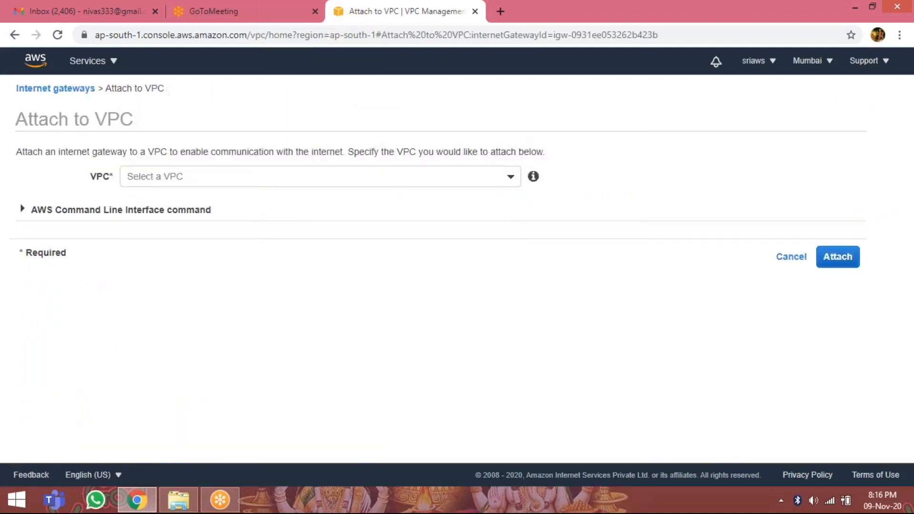
{"action": "left_click", "coordinate": [509, 184]}
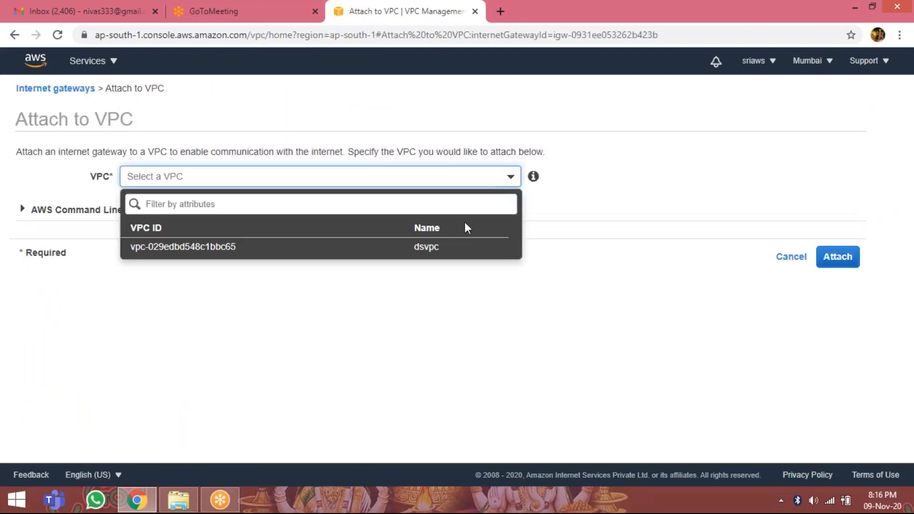
{"action": "left_click", "coordinate": [431, 252]}
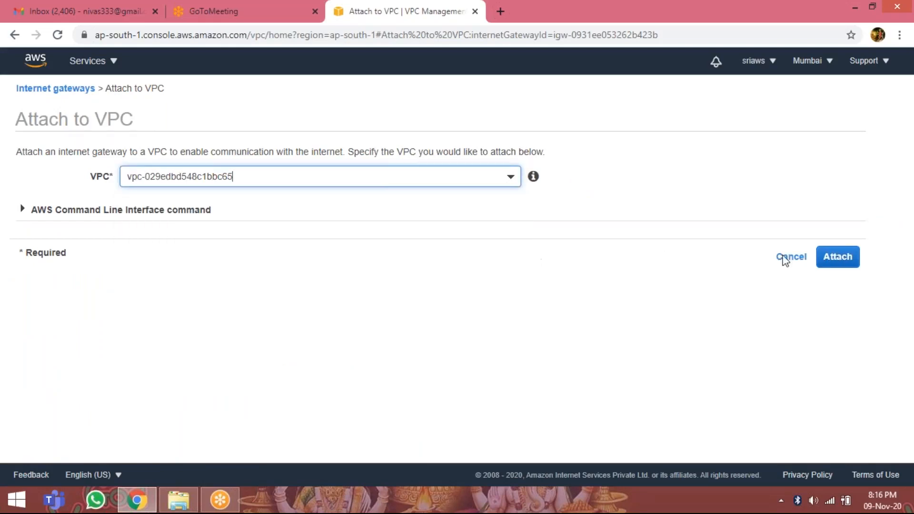
{"action": "left_click", "coordinate": [833, 257]}
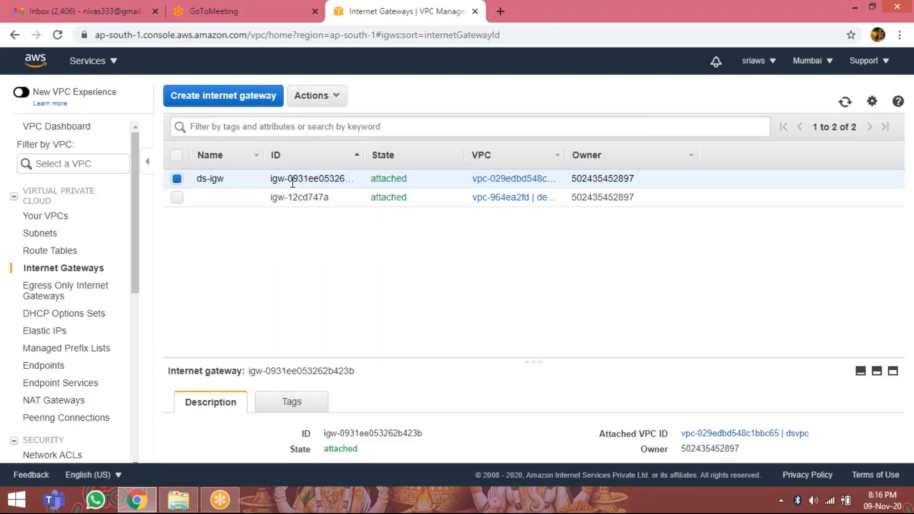
Start a new route table and set its name tag to ds-pub-routetable.
{"action": "left_click", "coordinate": [66, 253]}
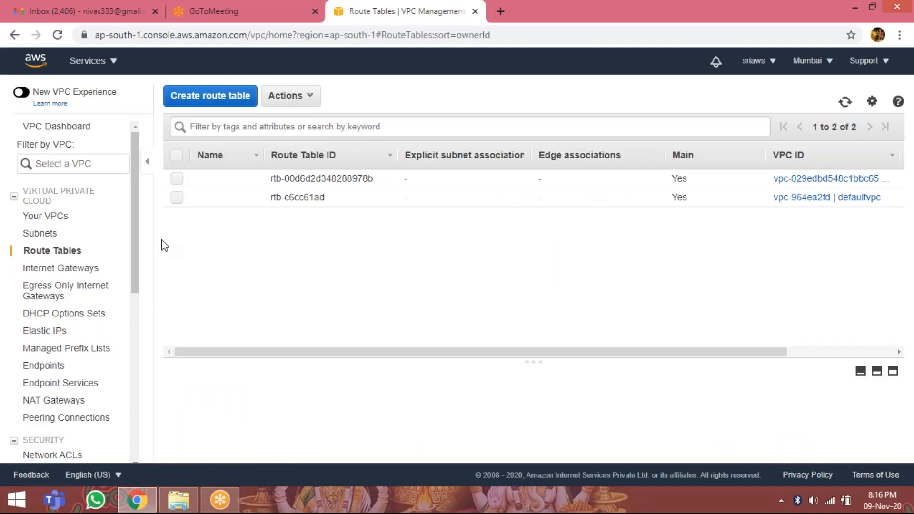
{"action": "left_click", "coordinate": [225, 99]}
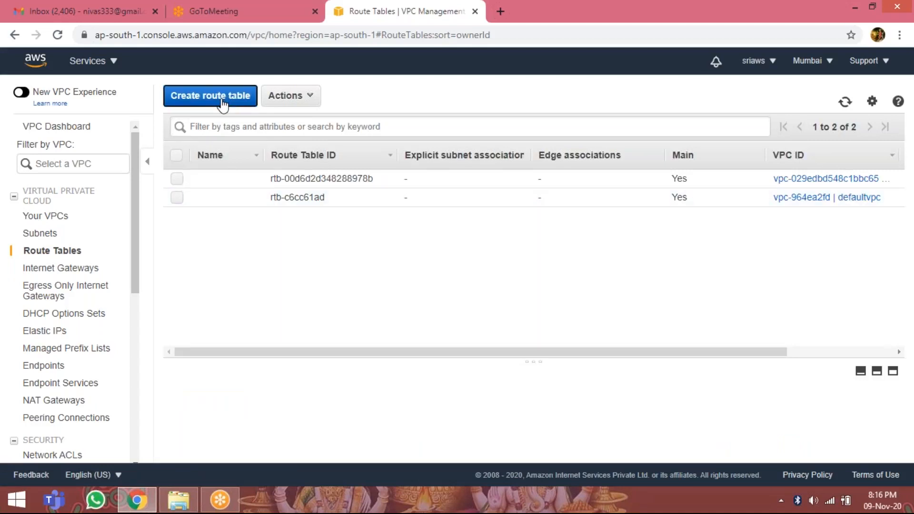
{"action": "left_click", "coordinate": [248, 182]}
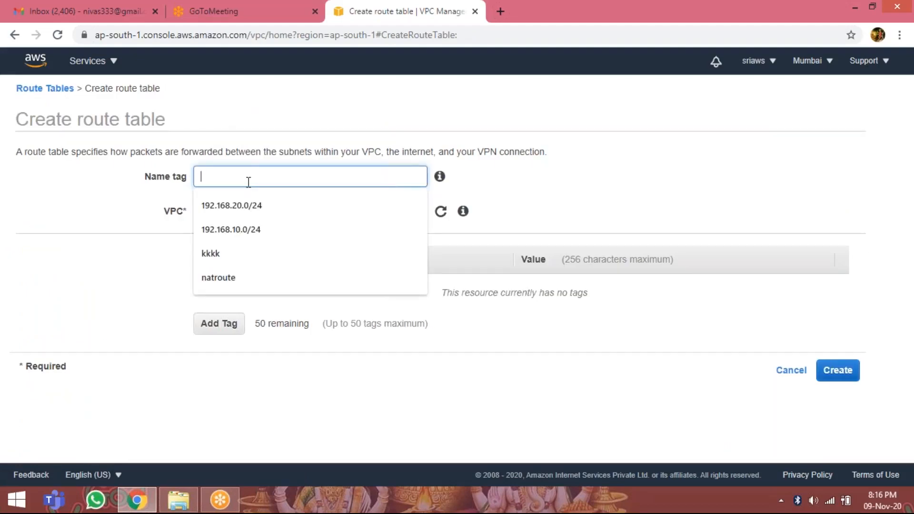
{"action": "type", "text": "ds"}
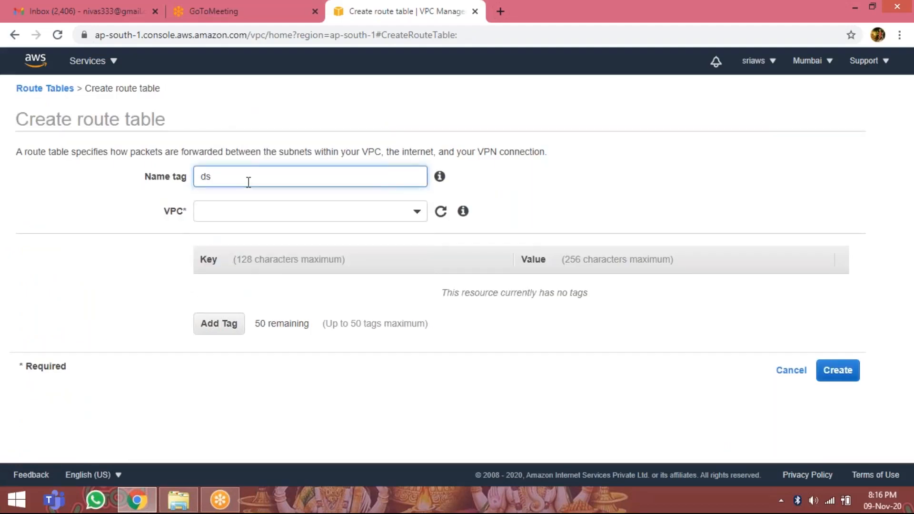
{"action": "type", "text": "-pub-to"}
{"action": "key", "text": "BackSpace"}
{"action": "type", "text": "routetable"}
Assign the new route table to the dsvpc VPC, create it and return to the route table list.
{"action": "left_click", "coordinate": [414, 217]}
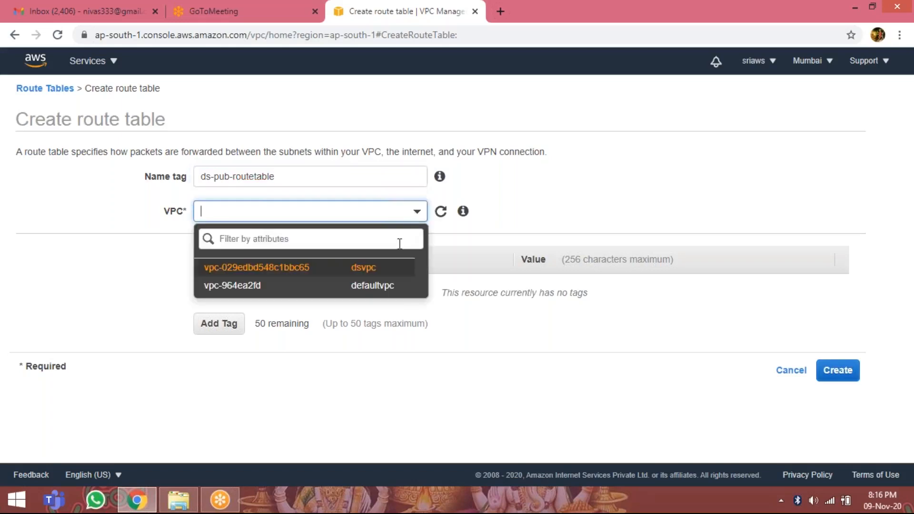
{"action": "left_click", "coordinate": [391, 268]}
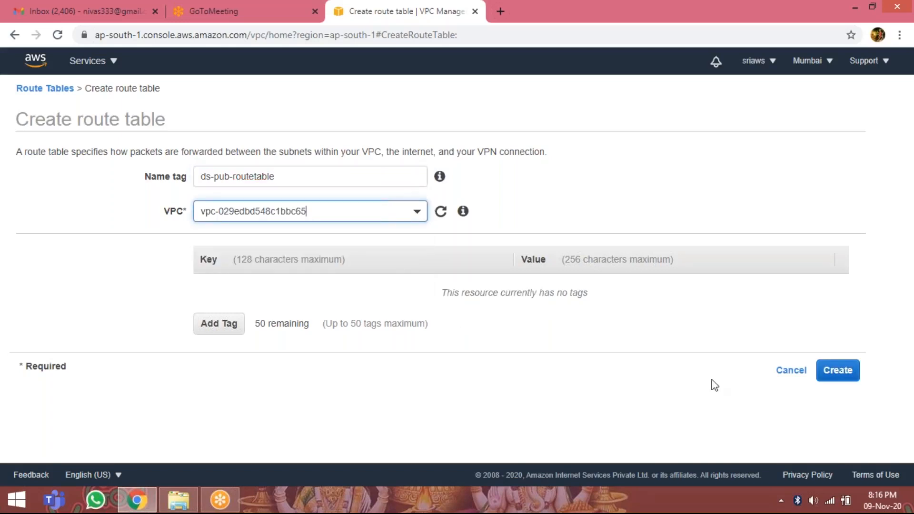
{"action": "left_click", "coordinate": [838, 371]}
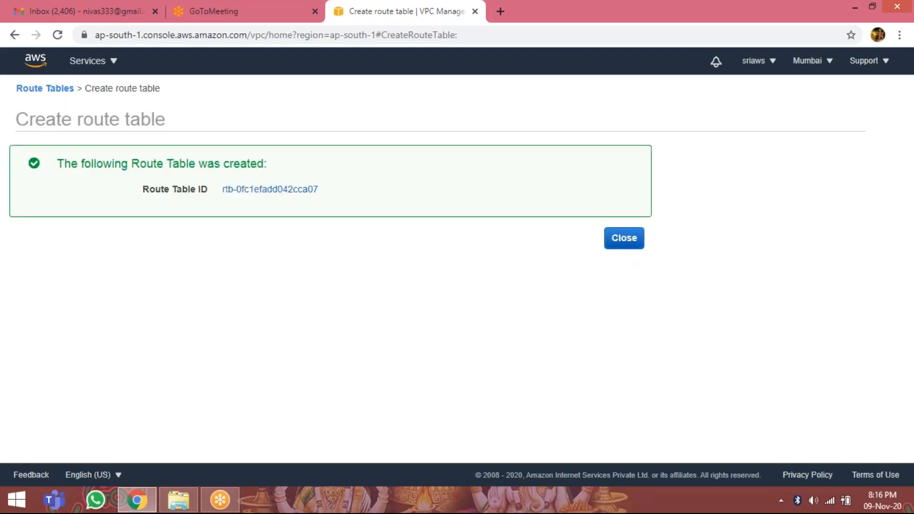
{"action": "left_click", "coordinate": [622, 243]}
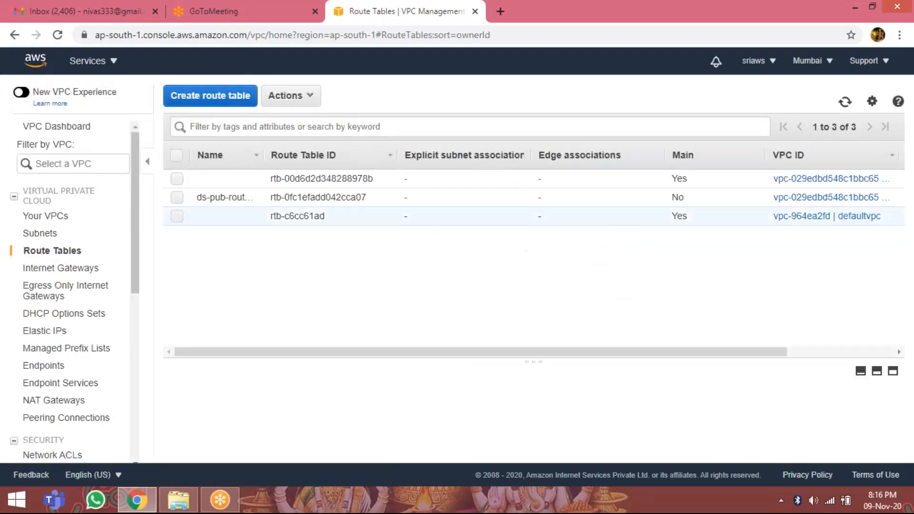
Associate the ds-pub subnet (192.168.10.0) with the ds-pub-routetable route table and save the association.
{"action": "left_click", "coordinate": [177, 198]}
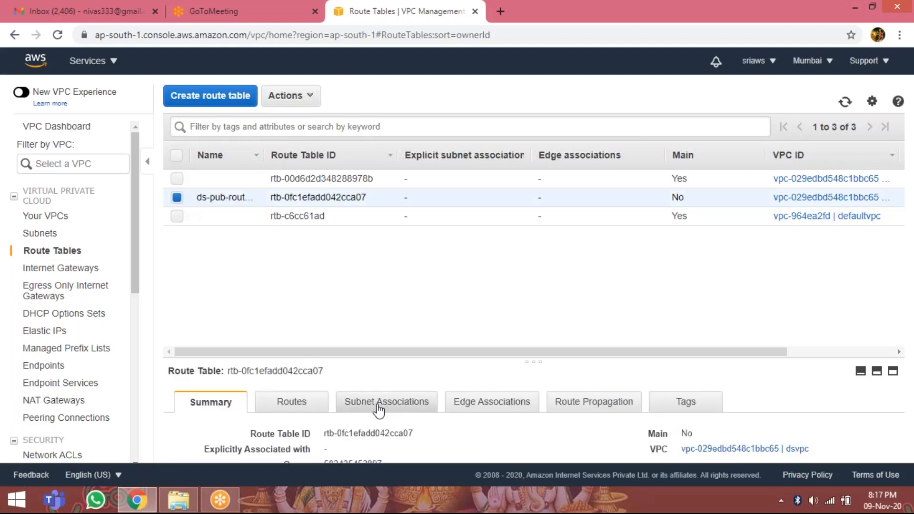
{"action": "left_click", "coordinate": [380, 408]}
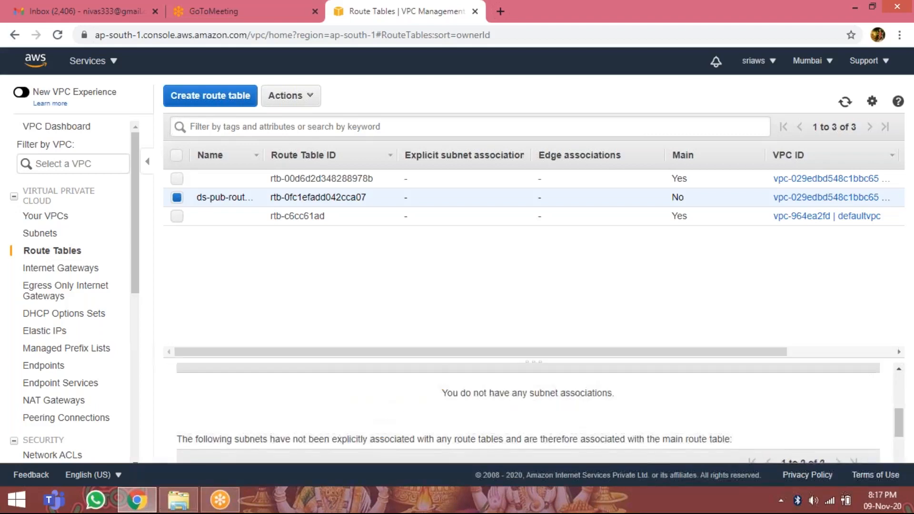
{"action": "scroll", "coordinate": [312, 408], "scroll_direction": "down", "scroll_amount": 3}
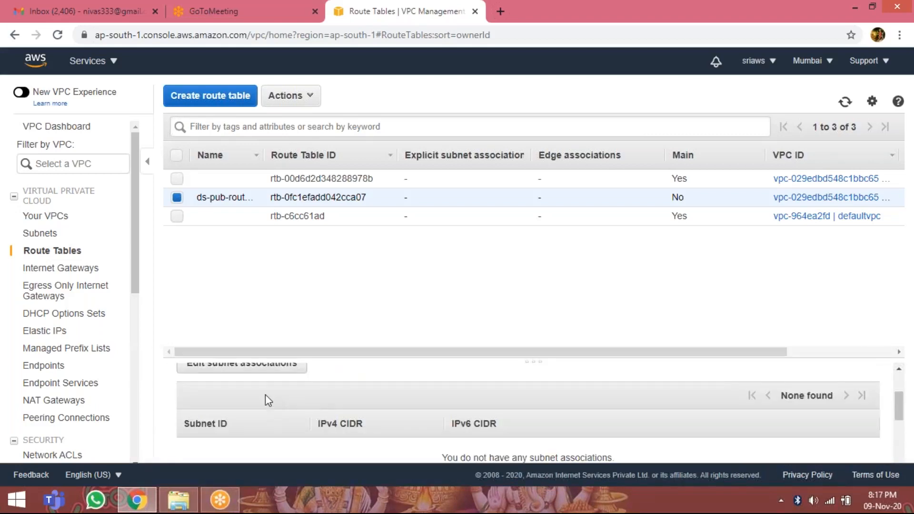
{"action": "scroll", "coordinate": [265, 395], "scroll_direction": "up", "scroll_amount": 3}
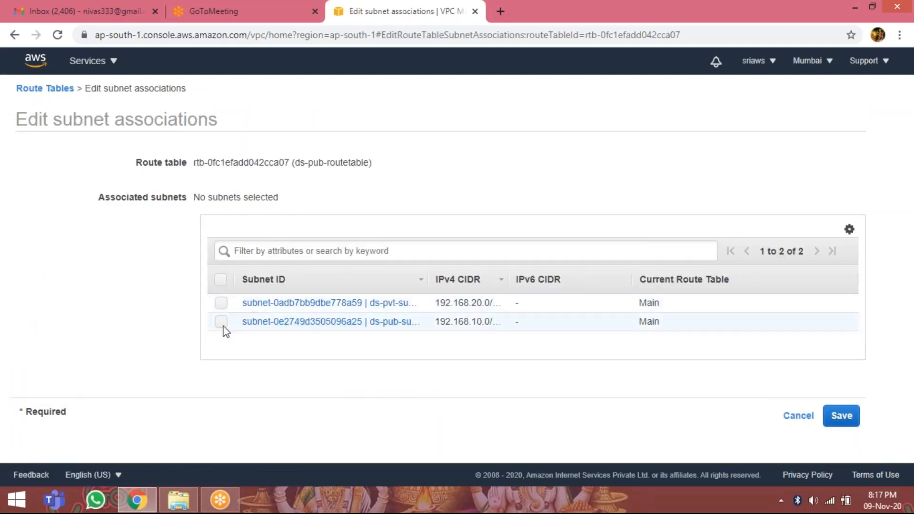
{"action": "left_click", "coordinate": [222, 322]}
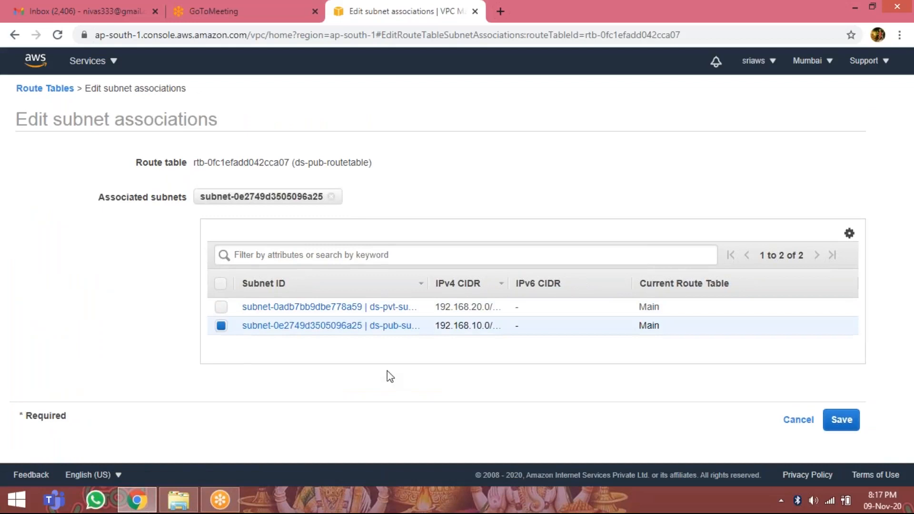
{"action": "left_click", "coordinate": [841, 422]}
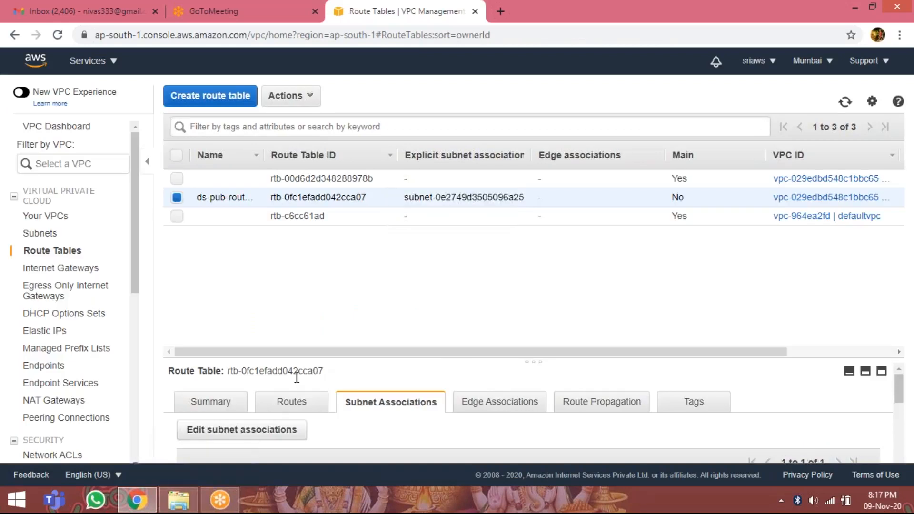
Add a 0.0.0.0/0 route targeting the ds-igw internet gateway to ds-pub-routetable, save it and return to the route table list.
{"action": "scroll", "coordinate": [295, 376], "scroll_direction": "down", "scroll_amount": 1}
{"action": "scroll", "coordinate": [292, 404], "scroll_direction": "up", "scroll_amount": 1}
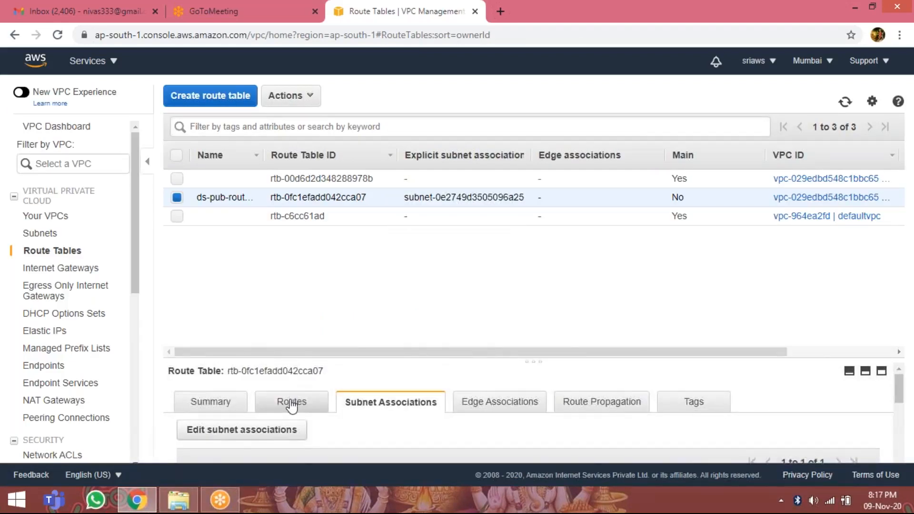
{"action": "left_click", "coordinate": [292, 405]}
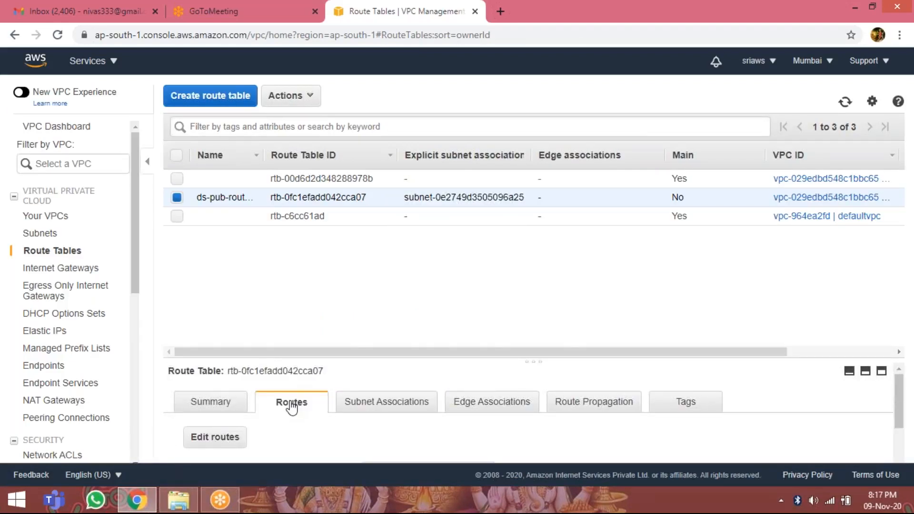
{"action": "left_click", "coordinate": [231, 436]}
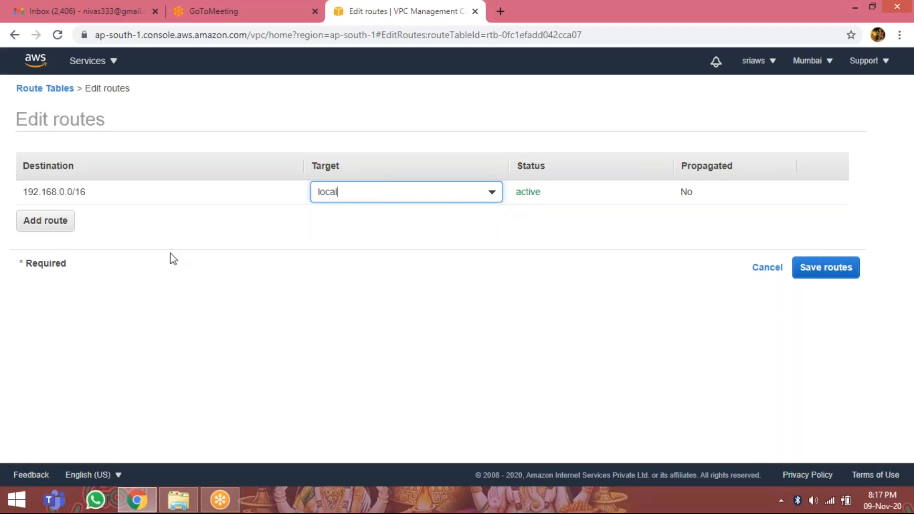
{"action": "left_click", "coordinate": [66, 226]}
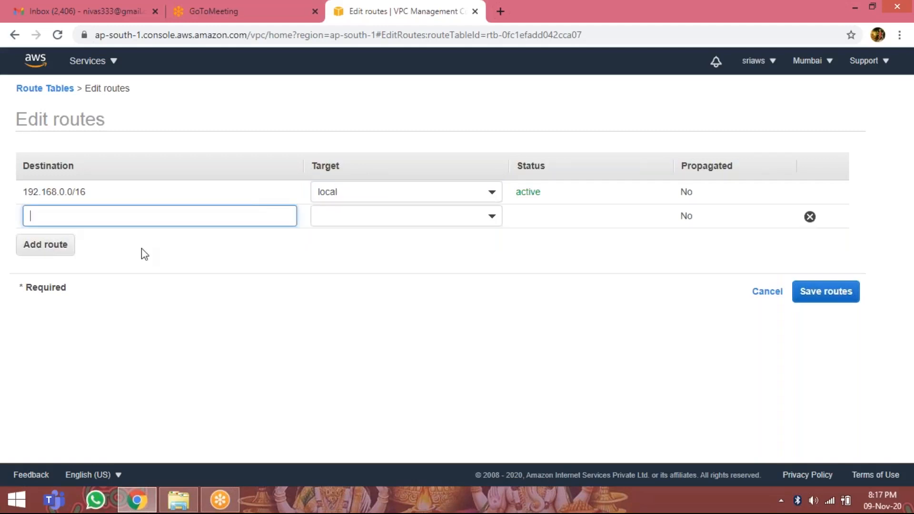
{"action": "left_click", "coordinate": [165, 220]}
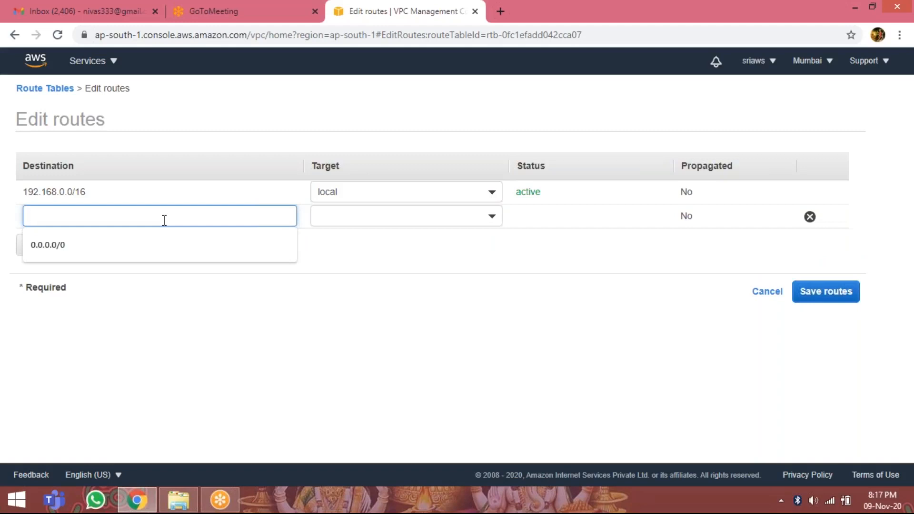
{"action": "left_click", "coordinate": [119, 248]}
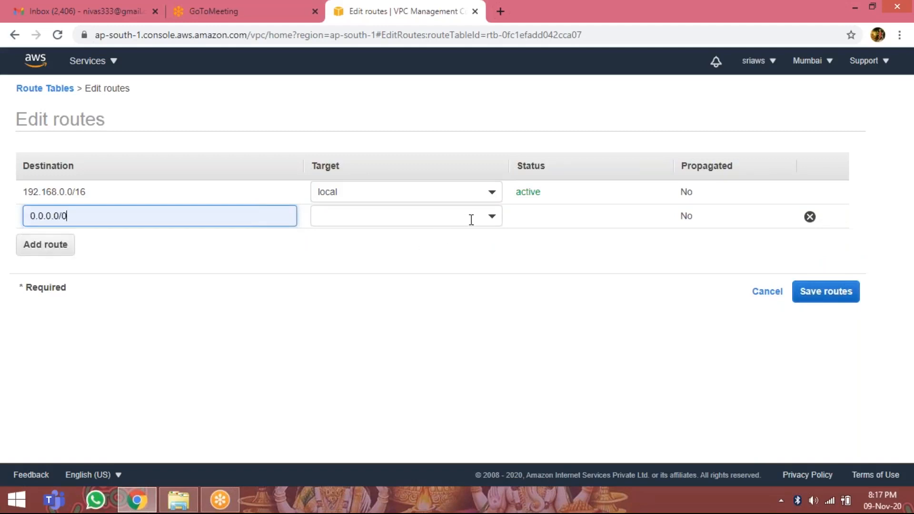
{"action": "left_click", "coordinate": [494, 228]}
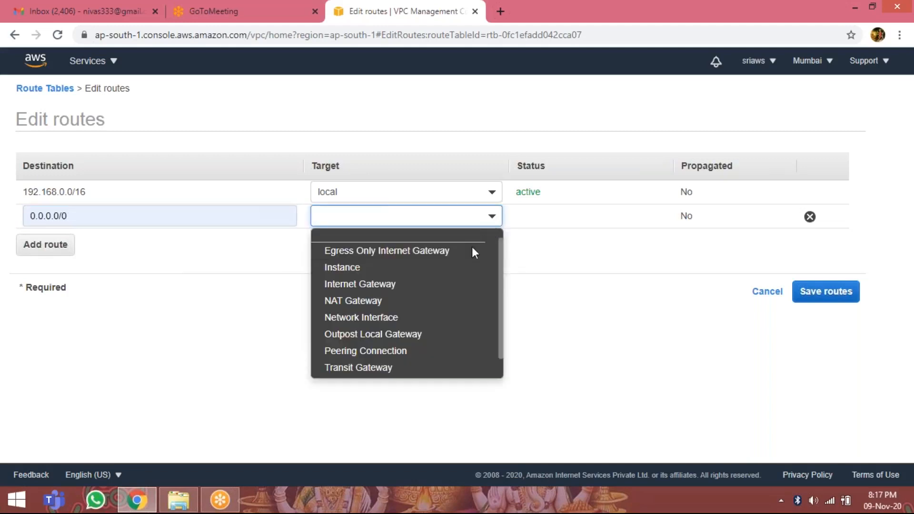
{"action": "left_click", "coordinate": [421, 286]}
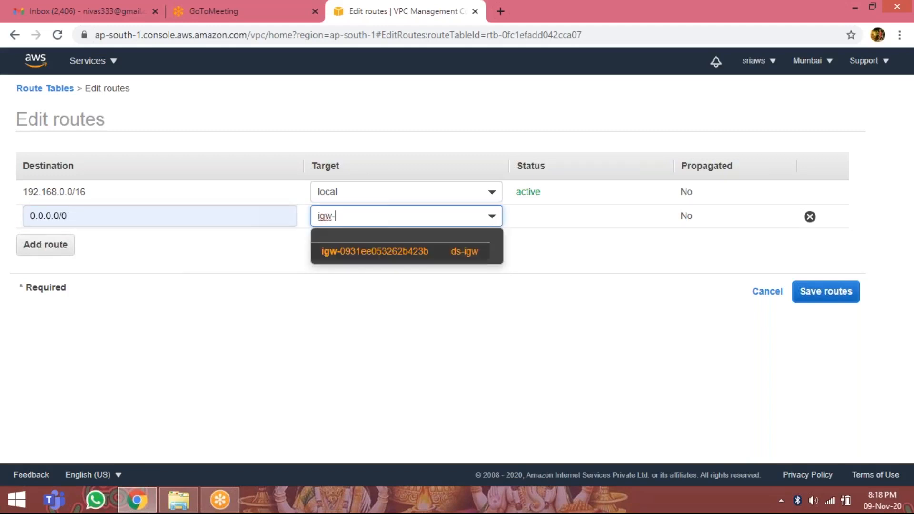
{"action": "left_click", "coordinate": [446, 259]}
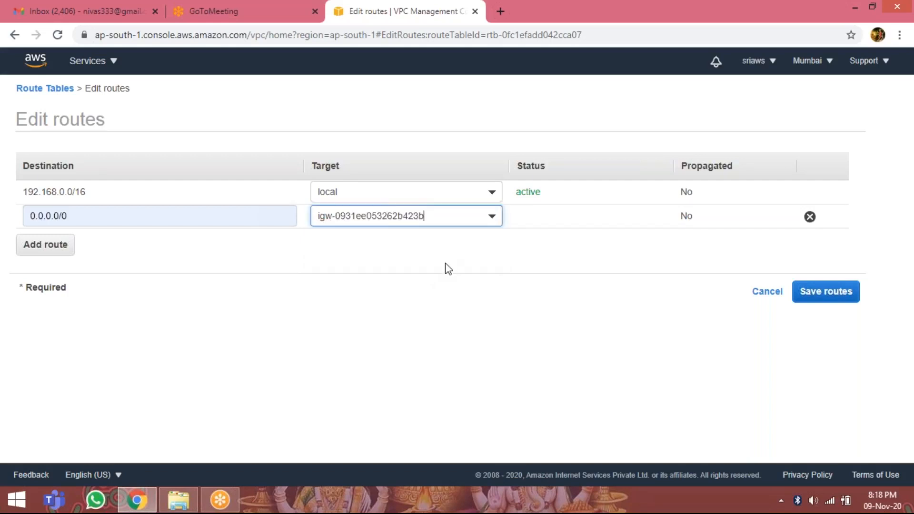
{"action": "left_click", "coordinate": [829, 299]}
{"action": "left_click", "coordinate": [623, 207]}
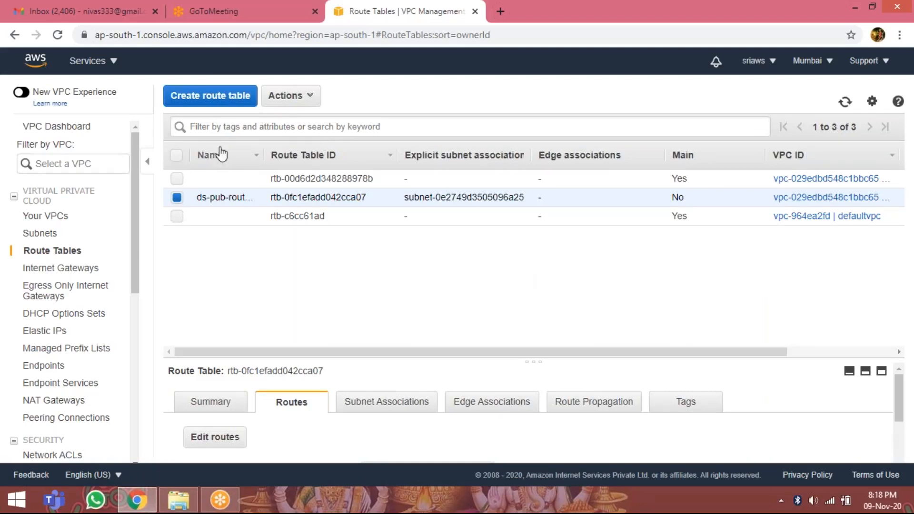
Start a new route table and set its name tag to ds-pvt-routetable.
{"action": "left_click", "coordinate": [218, 97]}
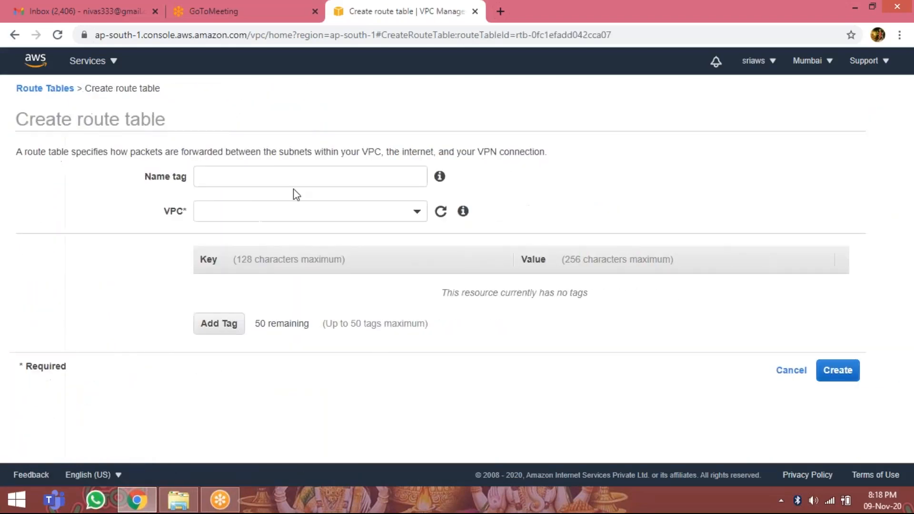
{"action": "left_click", "coordinate": [282, 175]}
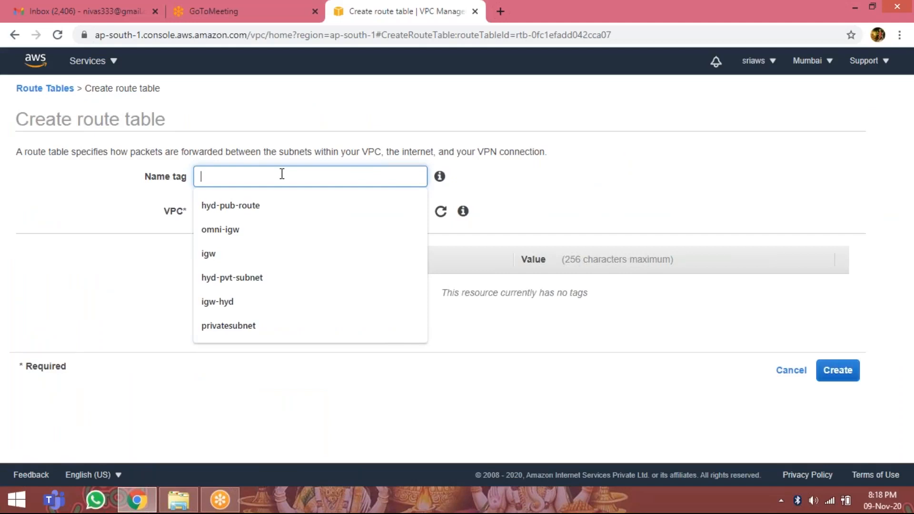
{"action": "type", "text": "ds-pvt-routerable"}
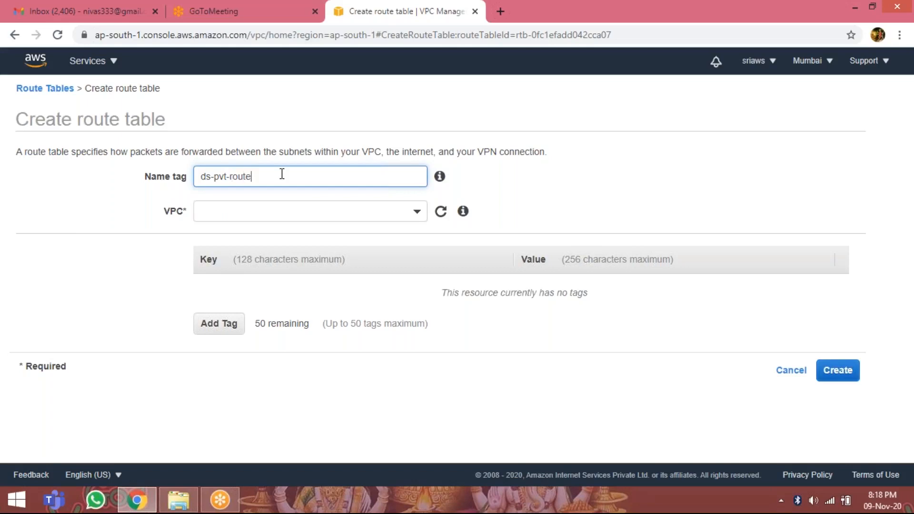
{"action": "key", "text": "BackSpace"}
{"action": "key", "text": "BackSpace"}
{"action": "key", "text": "BackSpace"}
{"action": "type", "text": "table"}
Assign the private route table to the dsvpc VPC, create it and return to the route table list.
{"action": "left_click", "coordinate": [416, 213]}
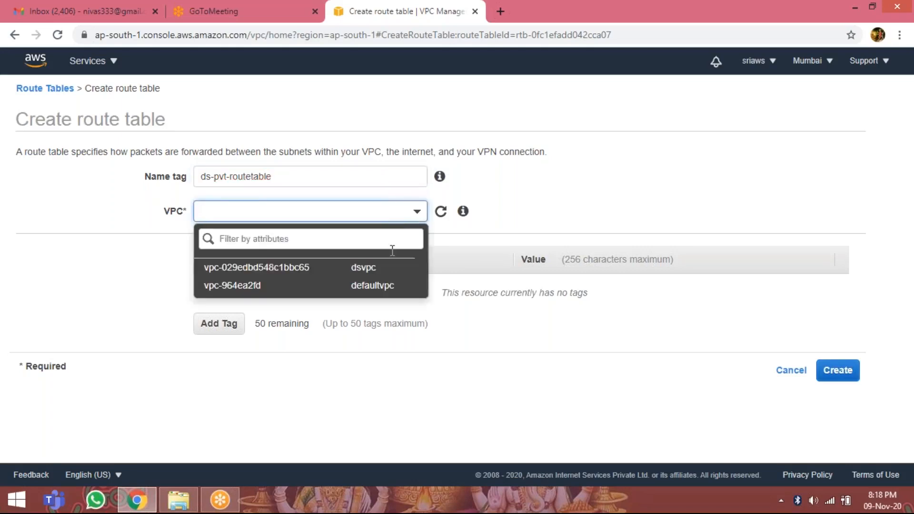
{"action": "left_click", "coordinate": [383, 267]}
{"action": "left_click", "coordinate": [839, 375]}
{"action": "left_click", "coordinate": [624, 239]}
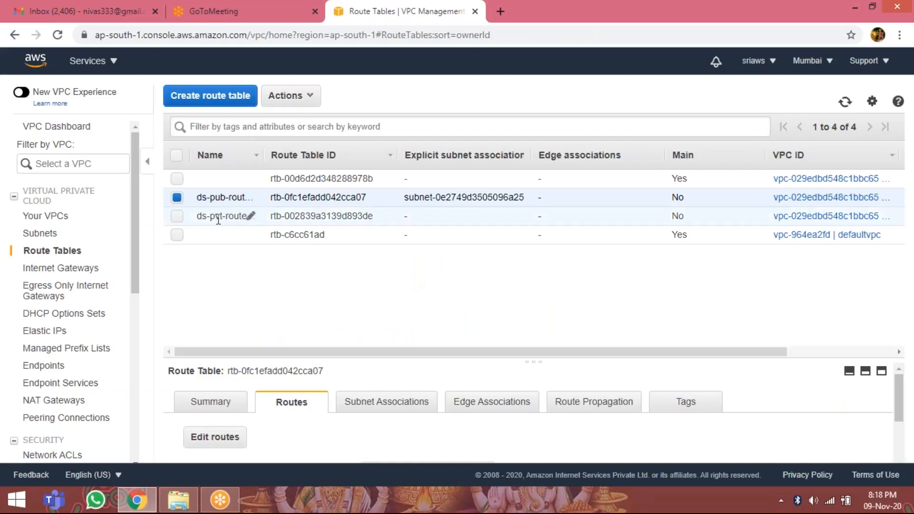
Select only ds-pvt-routetable, associate the ds-pvt subnet (192.168.20.0) with it and save the association.
{"action": "left_click", "coordinate": [176, 216]}
{"action": "left_click", "coordinate": [178, 198]}
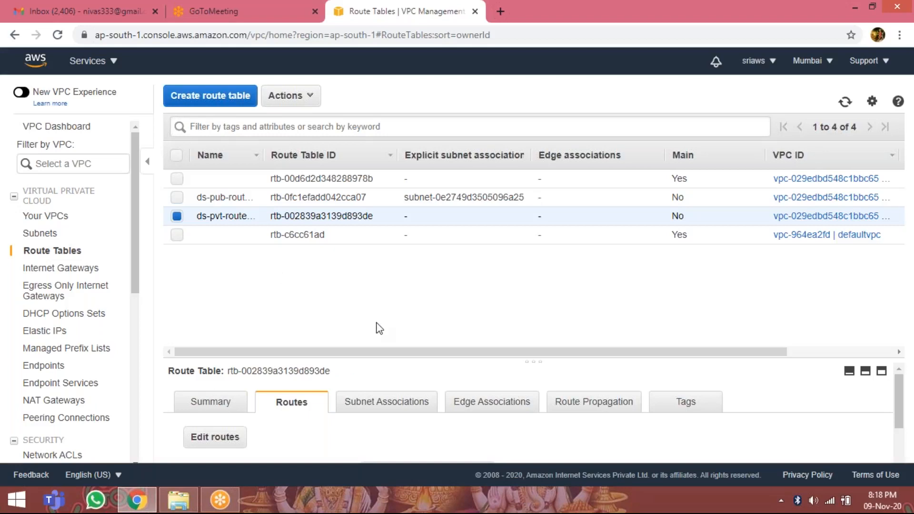
{"action": "left_click", "coordinate": [391, 404]}
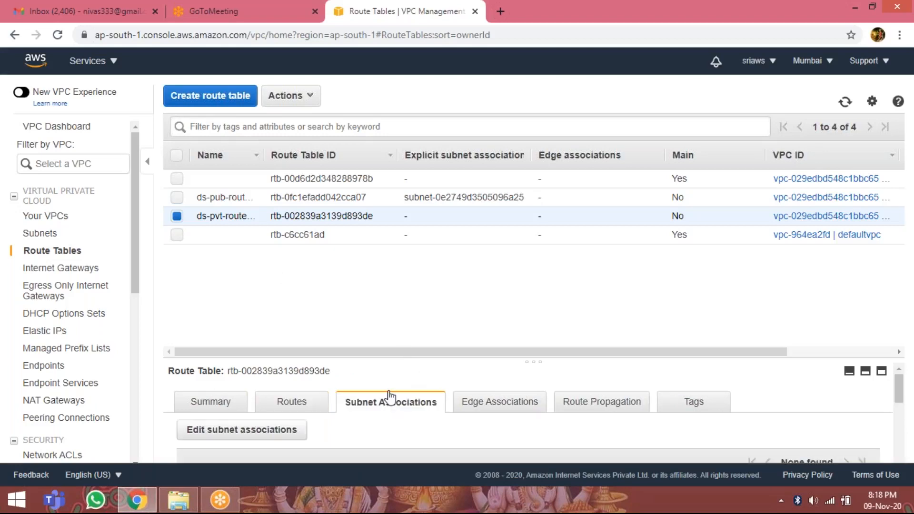
{"action": "scroll", "coordinate": [387, 395], "scroll_direction": "down", "scroll_amount": 3}
{"action": "scroll", "coordinate": [343, 400], "scroll_direction": "up", "scroll_amount": 3}
{"action": "scroll", "coordinate": [279, 399], "scroll_direction": "up", "scroll_amount": 3}
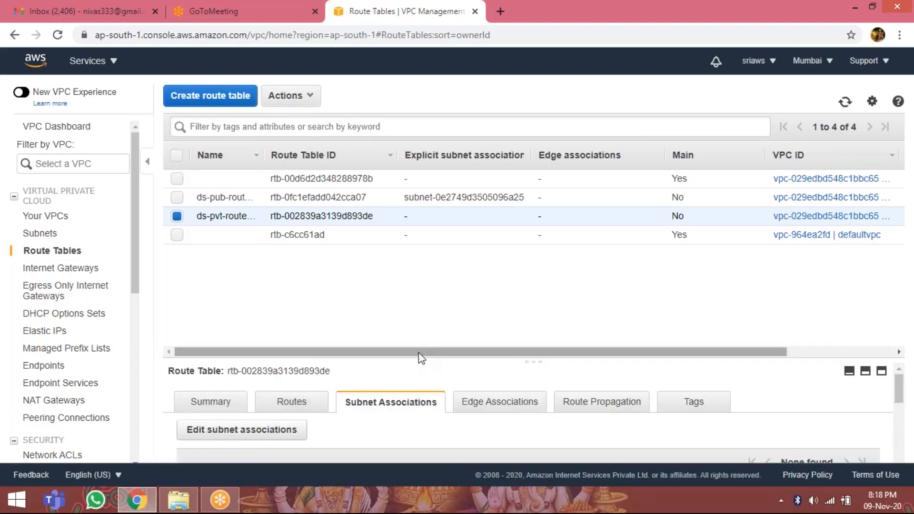
{"action": "left_click_drag", "start_coordinate": [421, 361], "coordinate": [420, 260]}
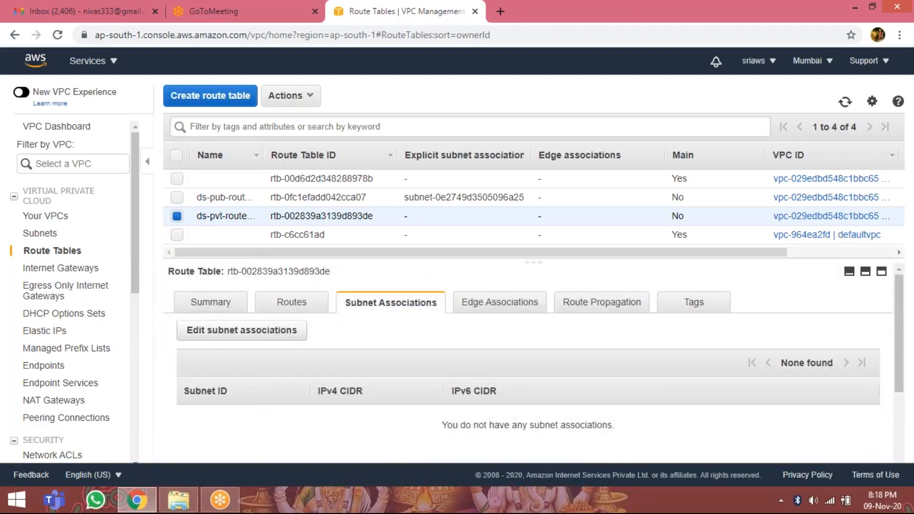
{"action": "left_click", "coordinate": [267, 339]}
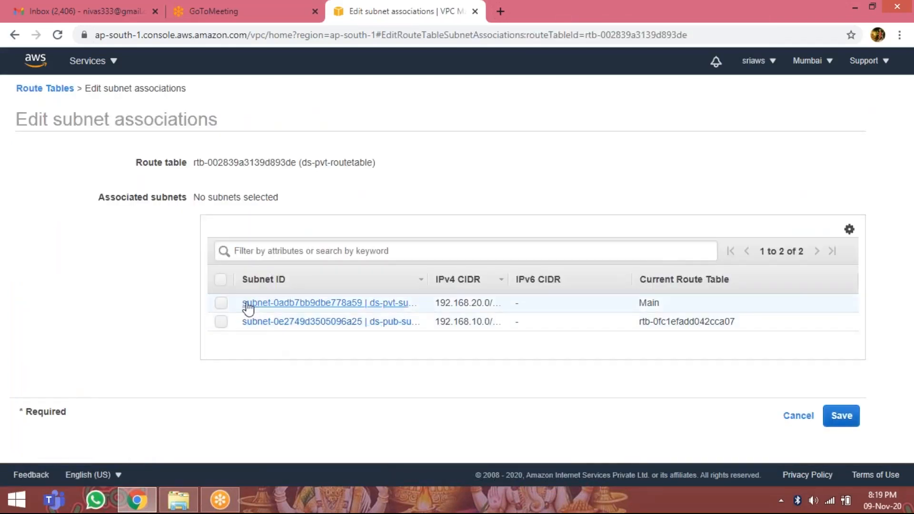
{"action": "left_click", "coordinate": [220, 304]}
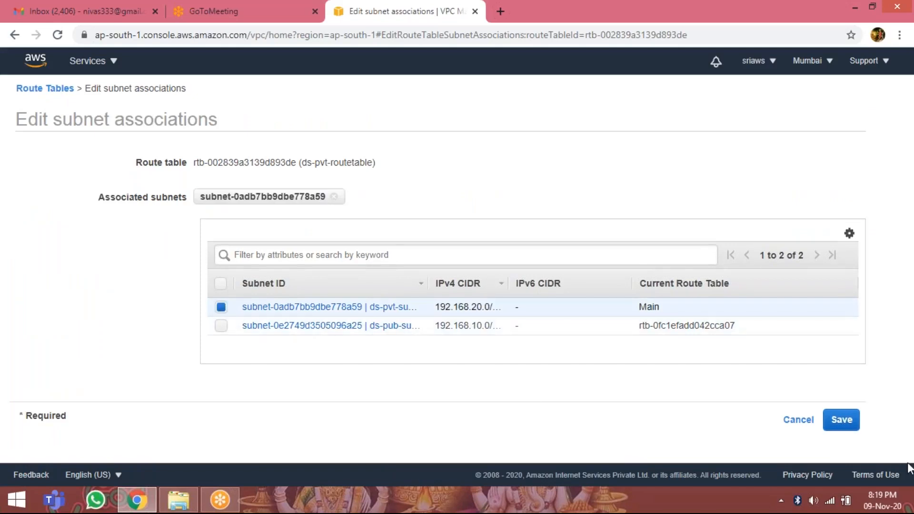
{"action": "left_click", "coordinate": [842, 421]}
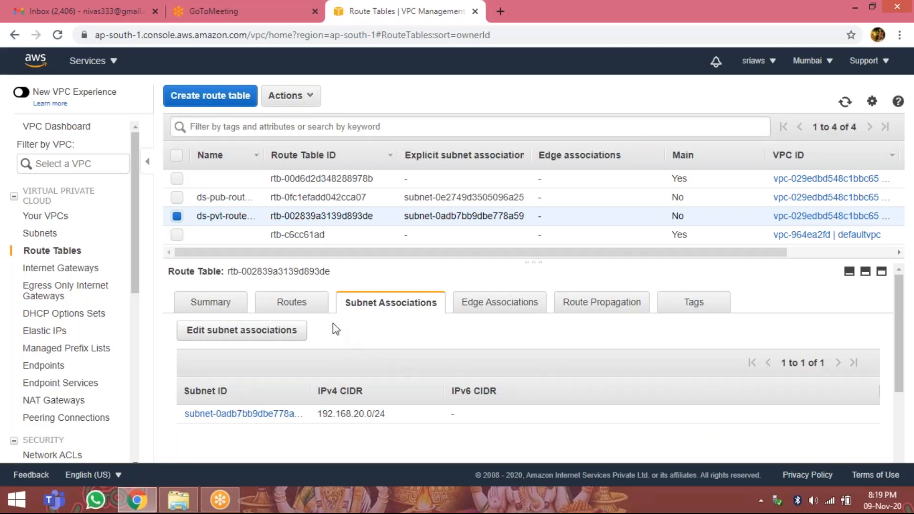
Review the routes of ds-pvt-routetable in the route editor and leave it without saving.
{"action": "left_click", "coordinate": [292, 307]}
{"action": "left_click", "coordinate": [231, 345]}
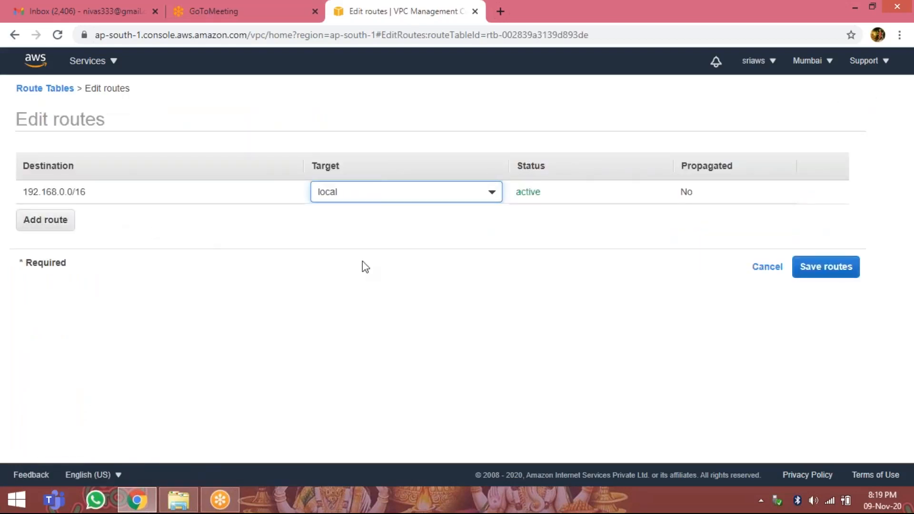
{"action": "left_click", "coordinate": [762, 271]}
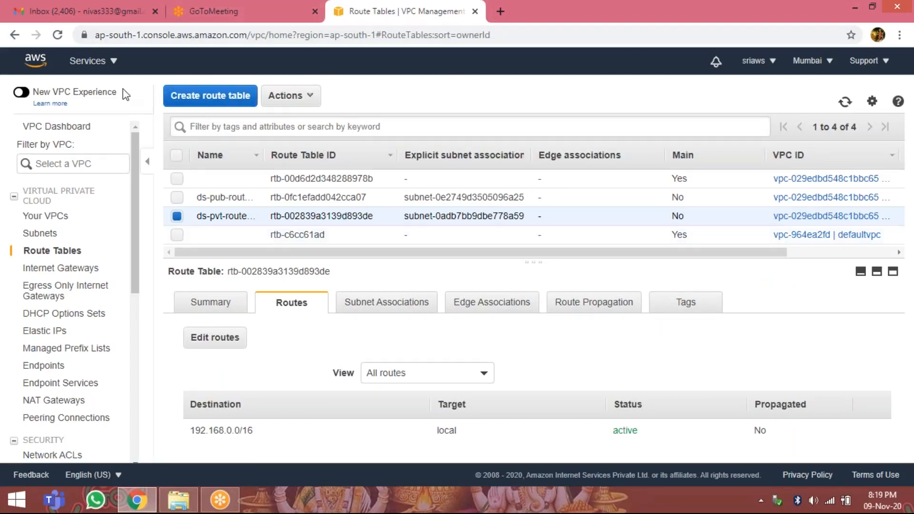
Switch to the EC2 service, open the instances list and start launching a new instance.
{"action": "left_click", "coordinate": [93, 64]}
{"action": "left_click", "coordinate": [290, 181]}
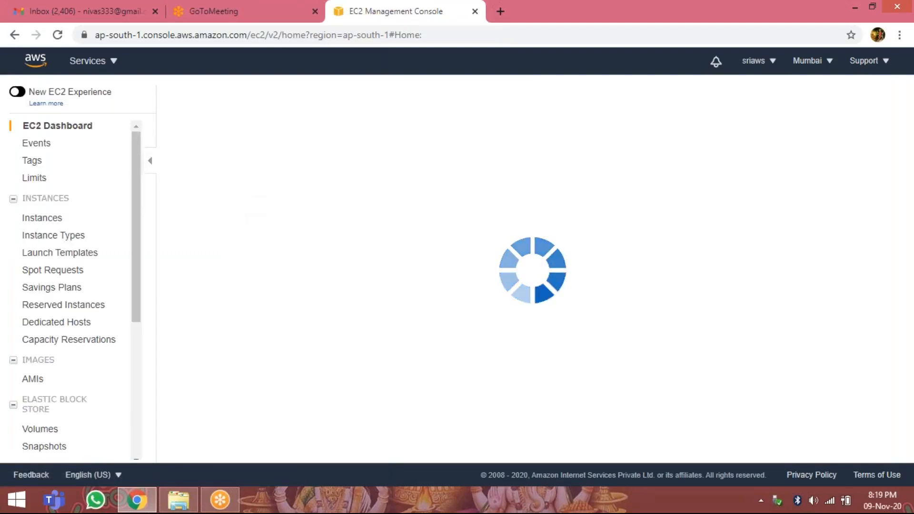
{"action": "left_click", "coordinate": [269, 191]}
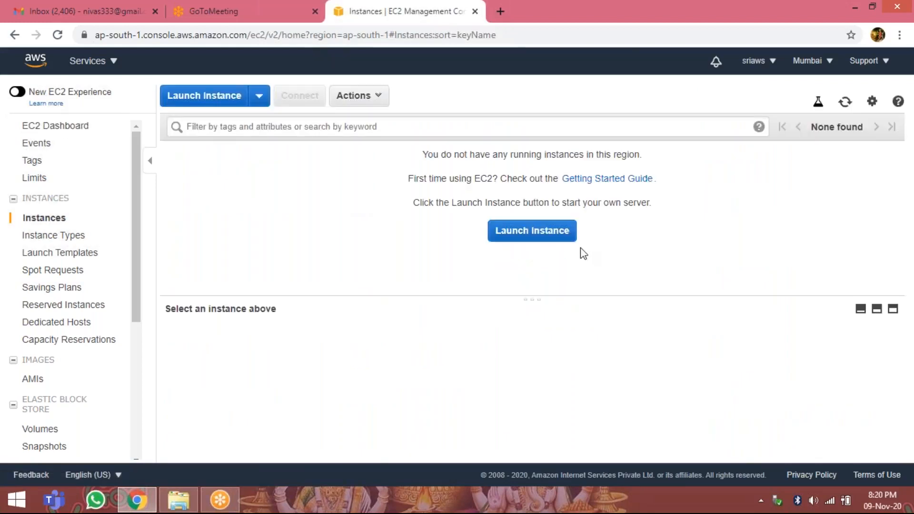
{"action": "left_click", "coordinate": [533, 232]}
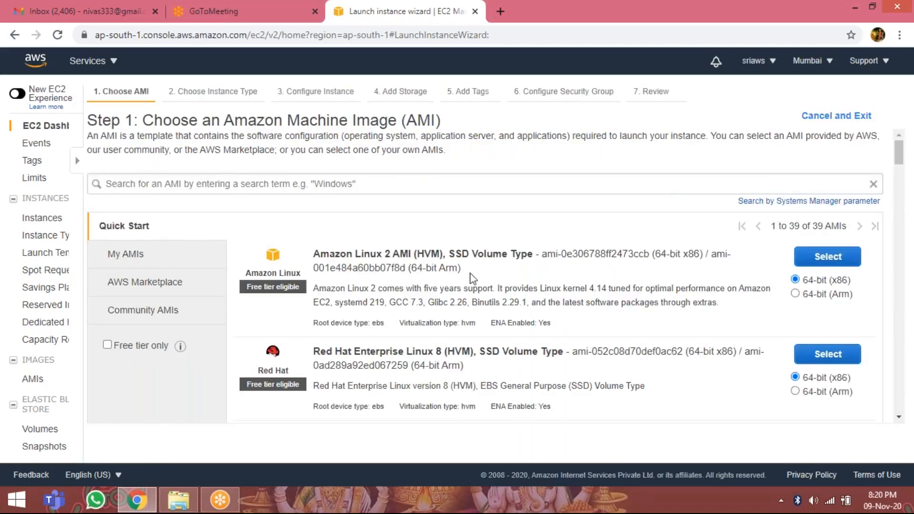
Choose the Microsoft Windows Server 2016 Base AMI, keep the t2.micro instance type and continue to the instance details.
{"action": "scroll", "coordinate": [502, 271], "scroll_direction": "down", "scroll_amount": 7}
{"action": "scroll", "coordinate": [502, 272], "scroll_direction": "down", "scroll_amount": 12}
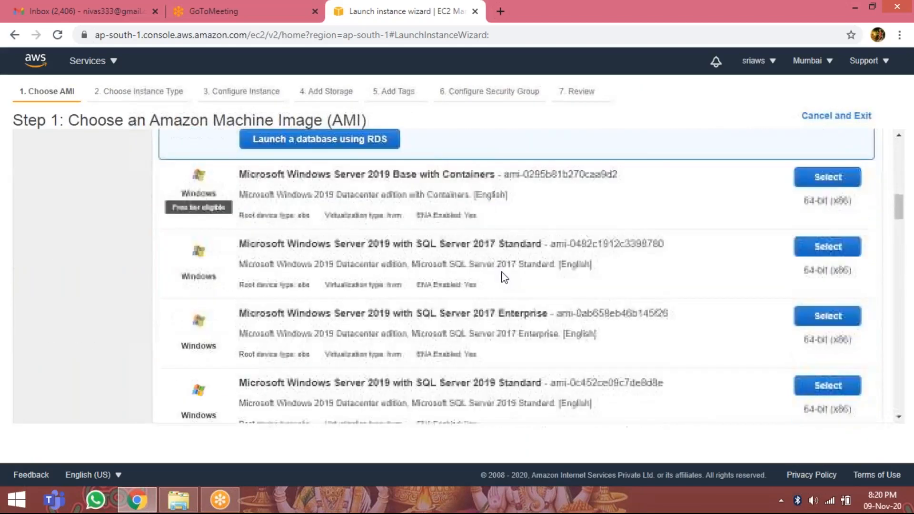
{"action": "scroll", "coordinate": [505, 278], "scroll_direction": "down", "scroll_amount": 1}
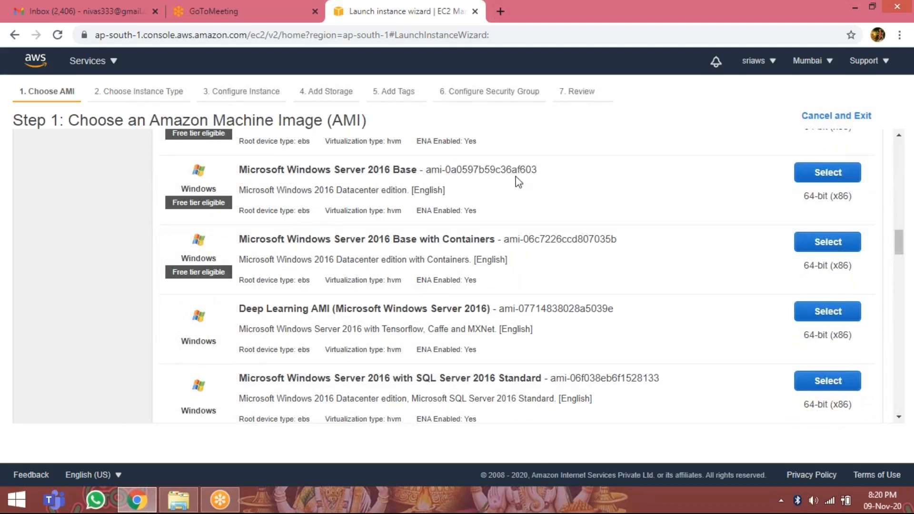
{"action": "left_click", "coordinate": [816, 176]}
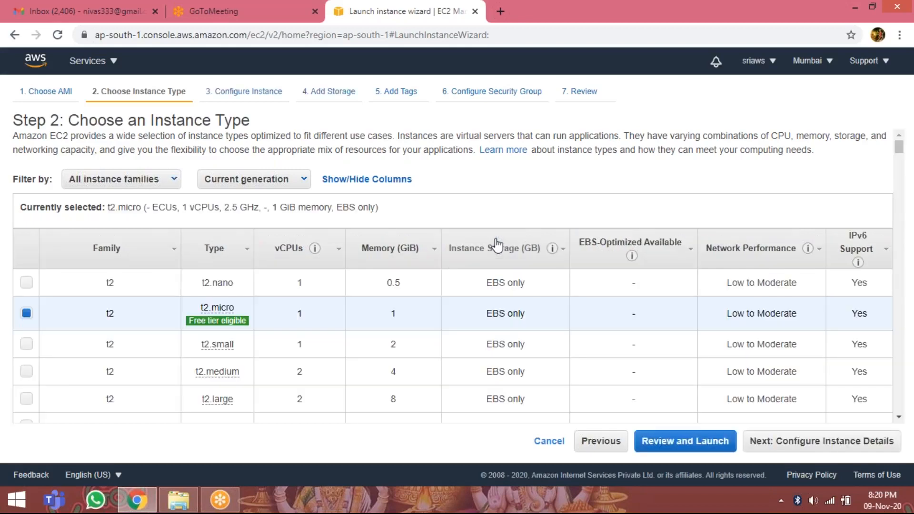
{"action": "scroll", "coordinate": [497, 243], "scroll_direction": "down", "scroll_amount": 3}
{"action": "scroll", "coordinate": [235, 208], "scroll_direction": "up", "scroll_amount": 3}
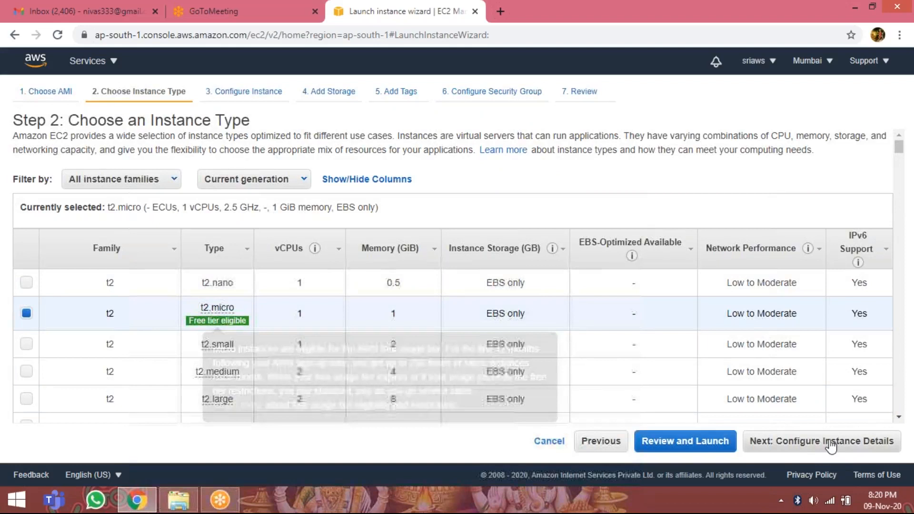
{"action": "left_click", "coordinate": [814, 443]}
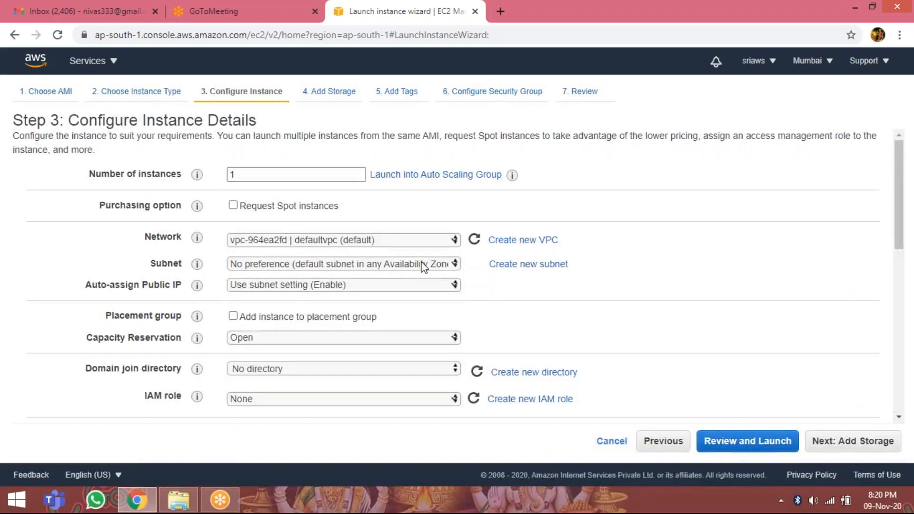
Place the instance in dsvpc and subnet ds-pub-sunet, enable auto-assigned public IP, and continue past the default storage to the tags.
{"action": "left_click", "coordinate": [355, 244]}
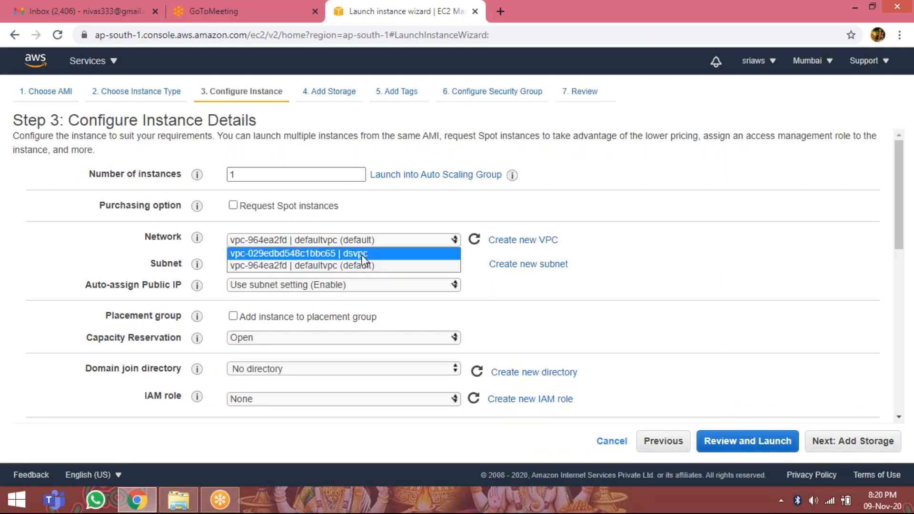
{"action": "left_click", "coordinate": [363, 255]}
{"action": "left_click", "coordinate": [405, 265]}
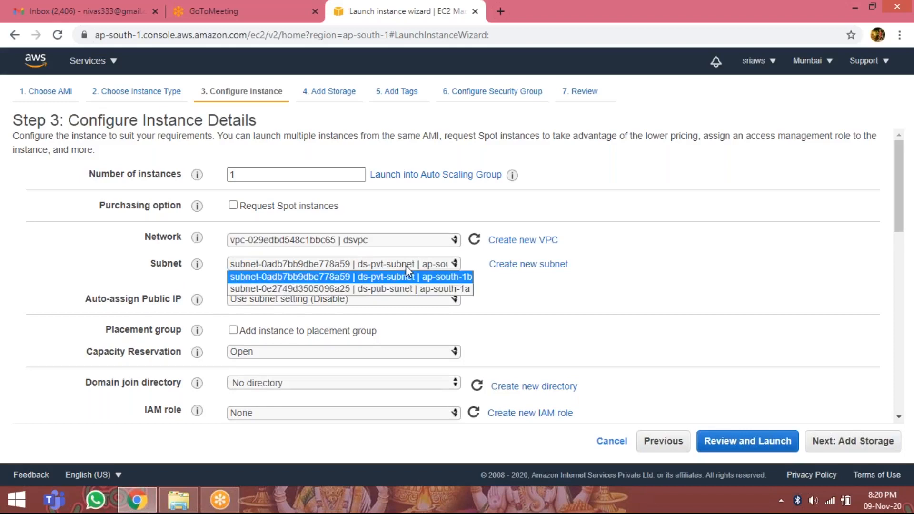
{"action": "left_click", "coordinate": [404, 291]}
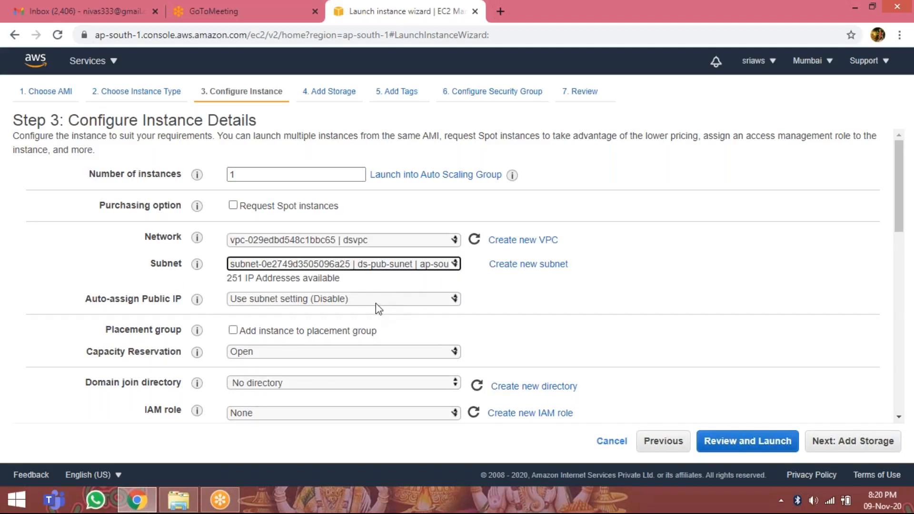
{"action": "left_click", "coordinate": [376, 297]}
{"action": "left_click", "coordinate": [373, 323]}
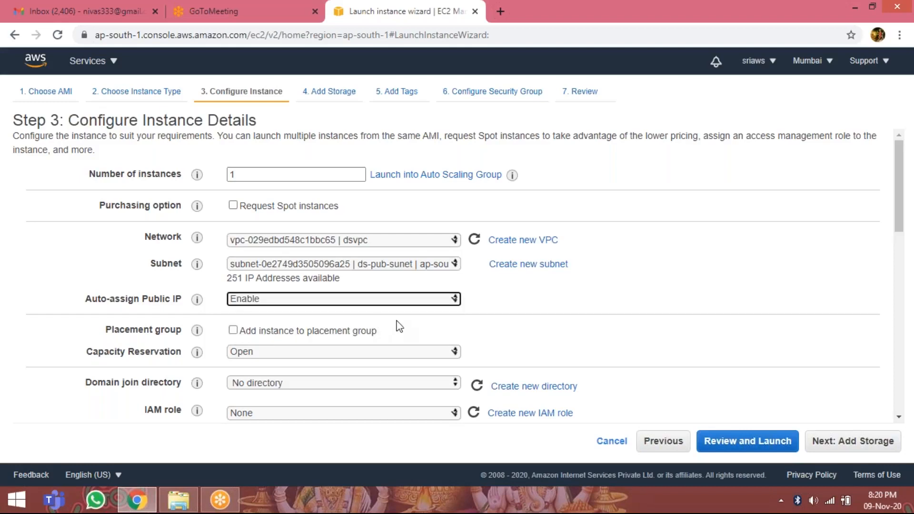
{"action": "scroll", "coordinate": [399, 327], "scroll_direction": "down", "scroll_amount": 3}
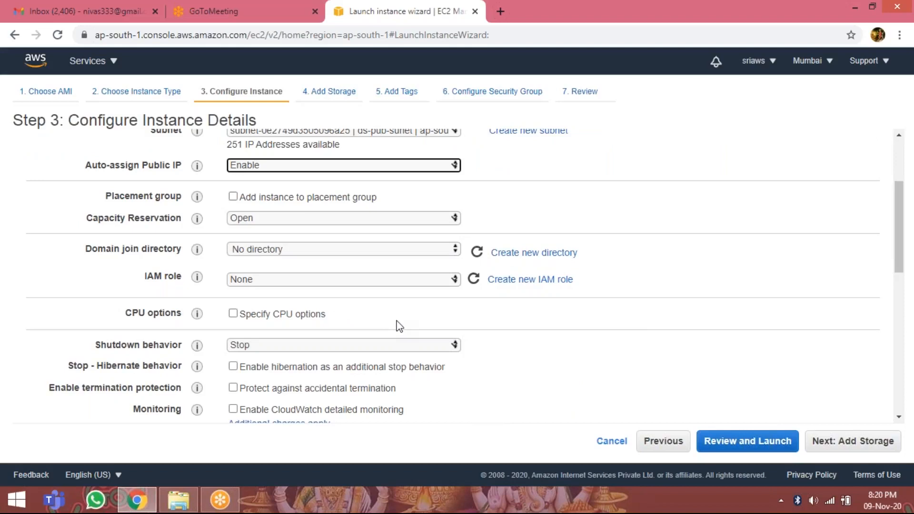
{"action": "scroll", "coordinate": [400, 327], "scroll_direction": "down", "scroll_amount": 10}
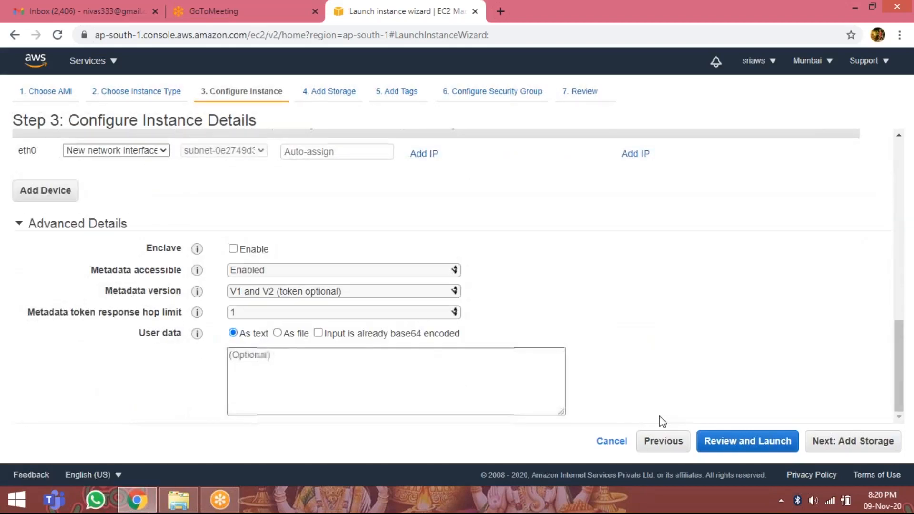
{"action": "left_click", "coordinate": [848, 446]}
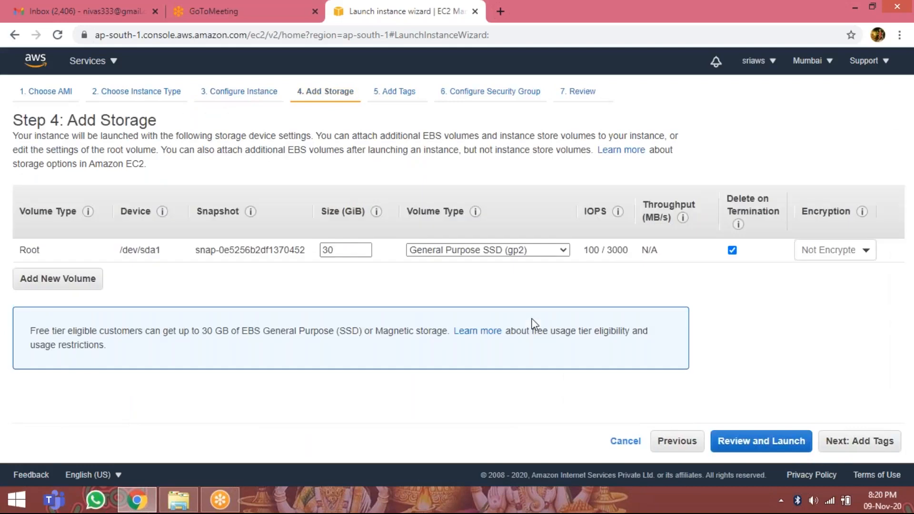
{"action": "left_click", "coordinate": [855, 442]}
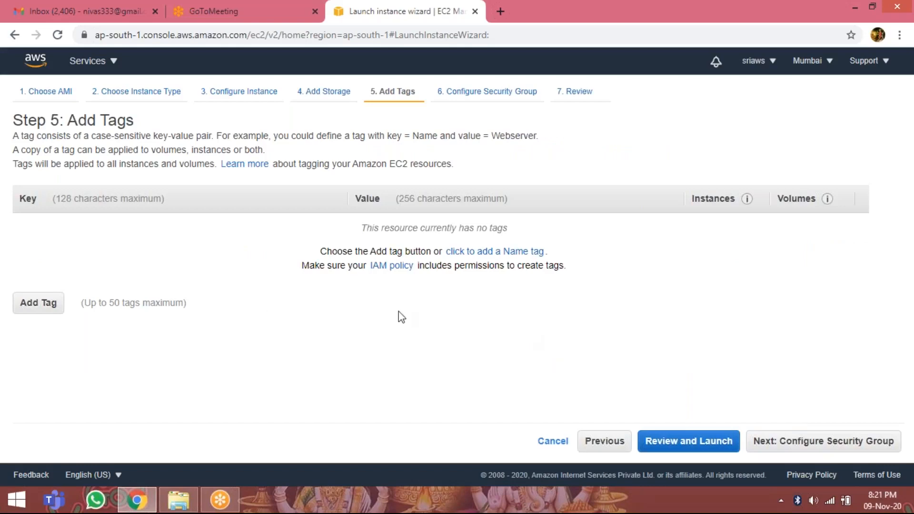
Add a tag with key name and value winpubvm, and continue to the security group settings.
{"action": "left_click", "coordinate": [48, 309]}
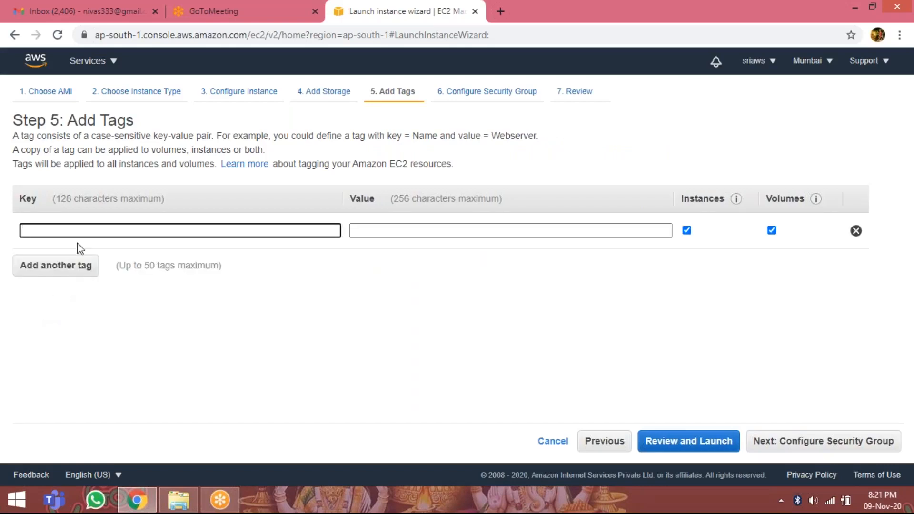
{"action": "left_click", "coordinate": [79, 230]}
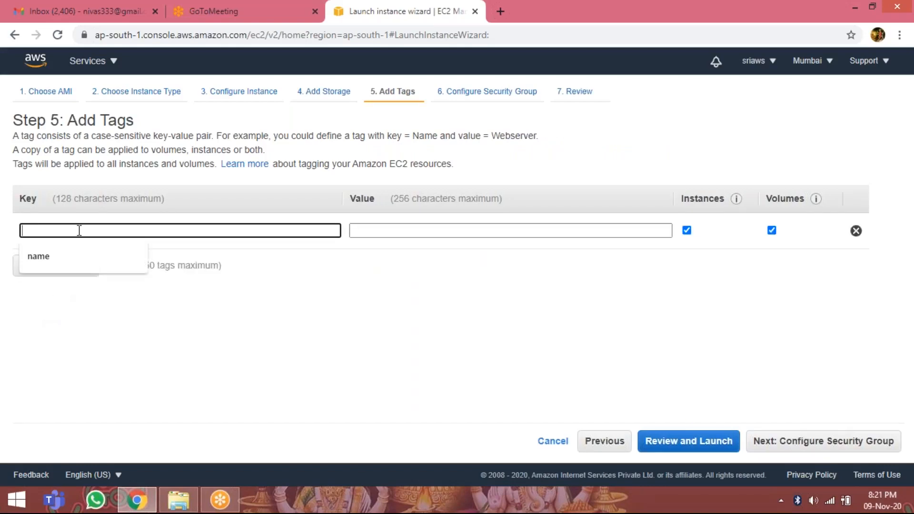
{"action": "left_click", "coordinate": [104, 264]}
{"action": "left_click", "coordinate": [384, 229]}
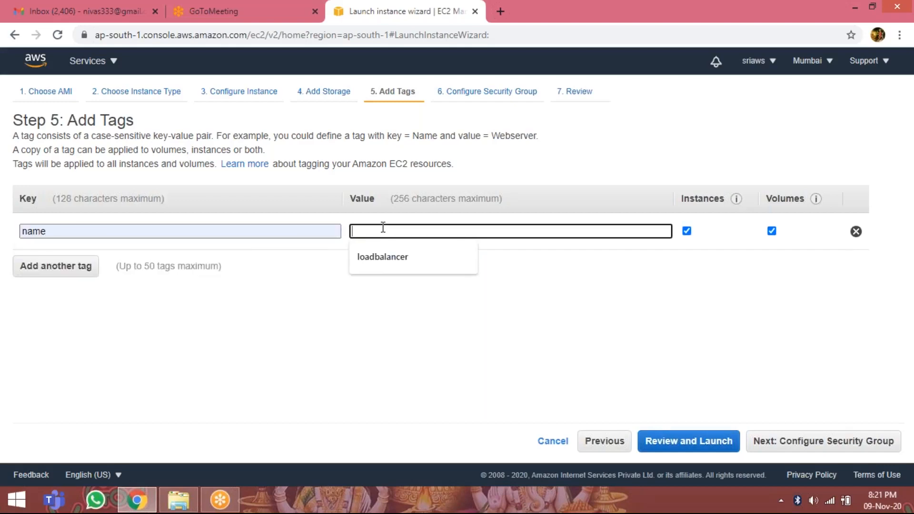
{"action": "type", "text": "wi"}
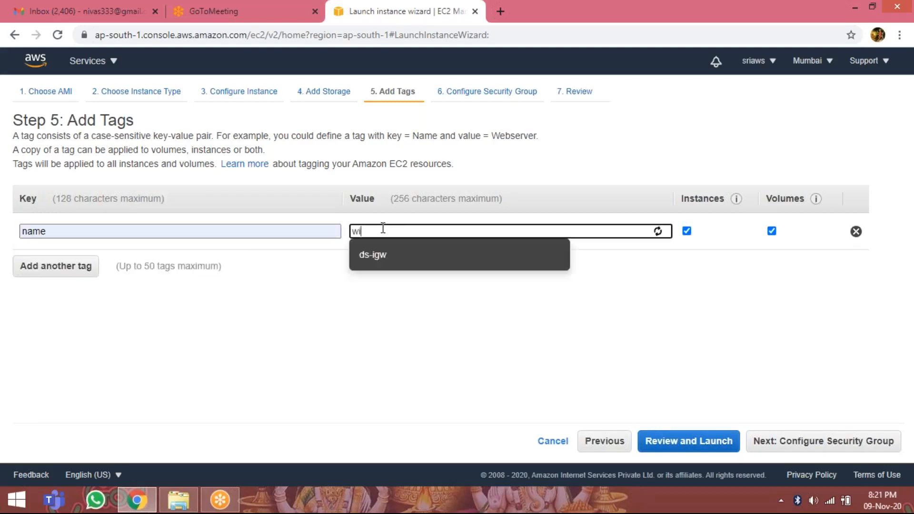
{"action": "type", "text": "npubvm"}
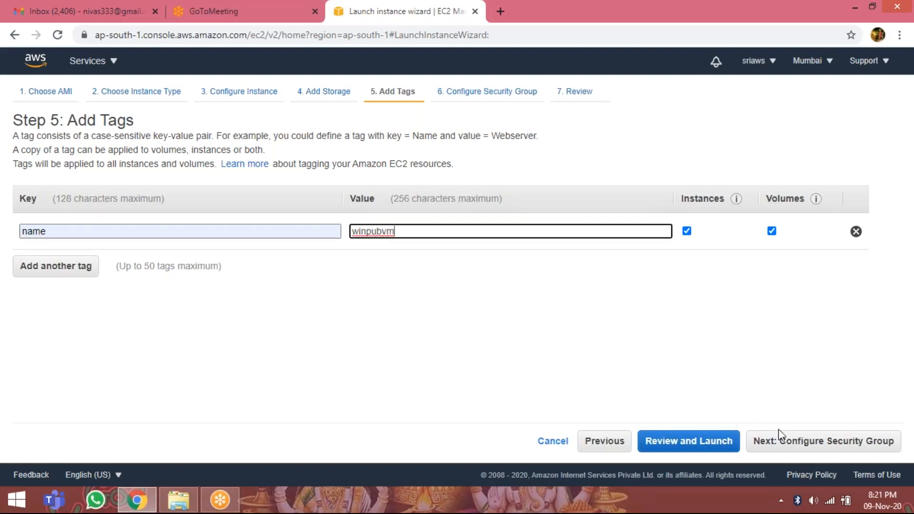
{"action": "left_click", "coordinate": [824, 445]}
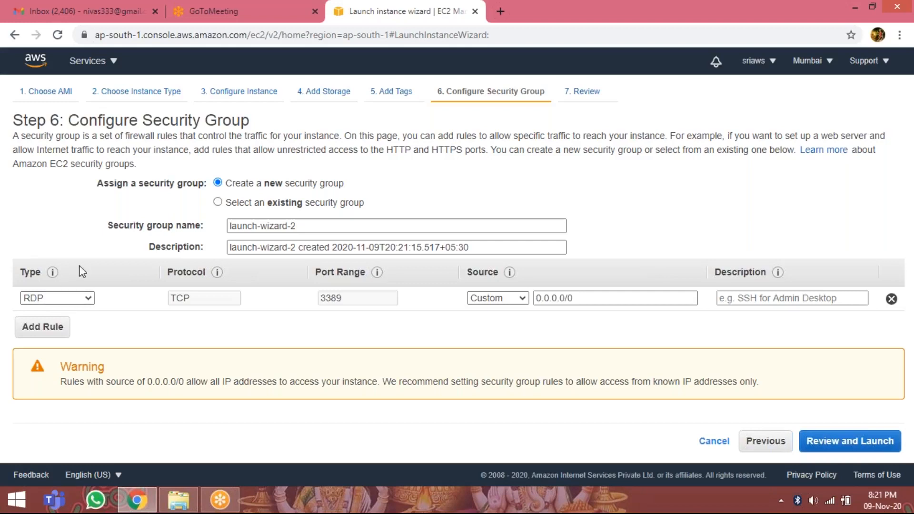
Accept the default new security group and launch the instance with the existing key pair dswinkey, acknowledging access to its private key file.
{"action": "left_click", "coordinate": [860, 447]}
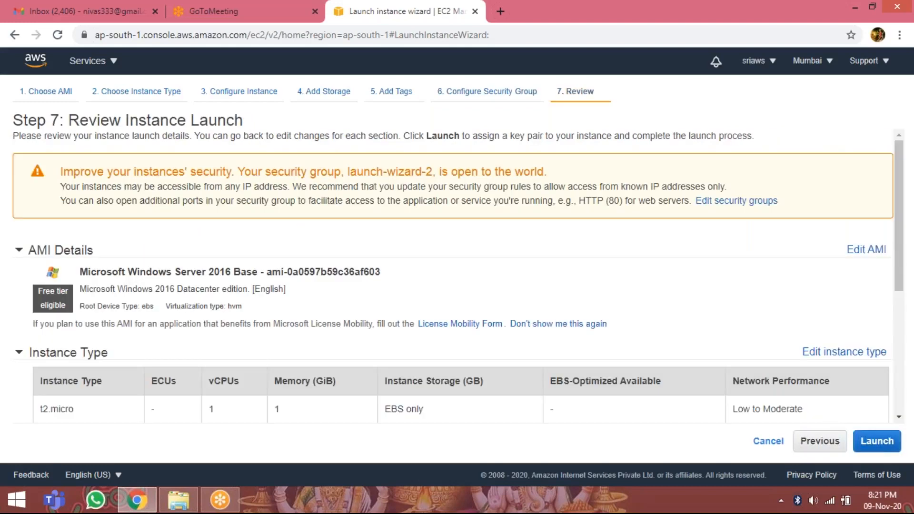
{"action": "left_click", "coordinate": [864, 441]}
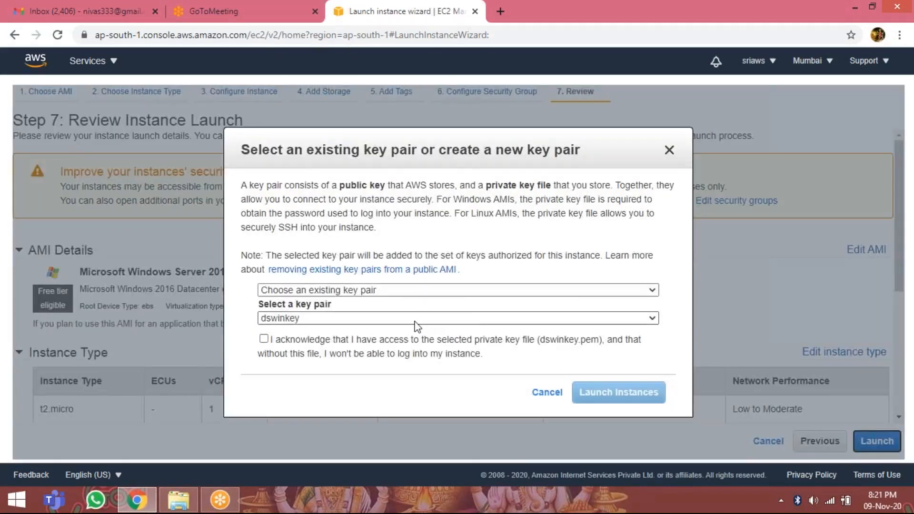
{"action": "left_click", "coordinate": [415, 322]}
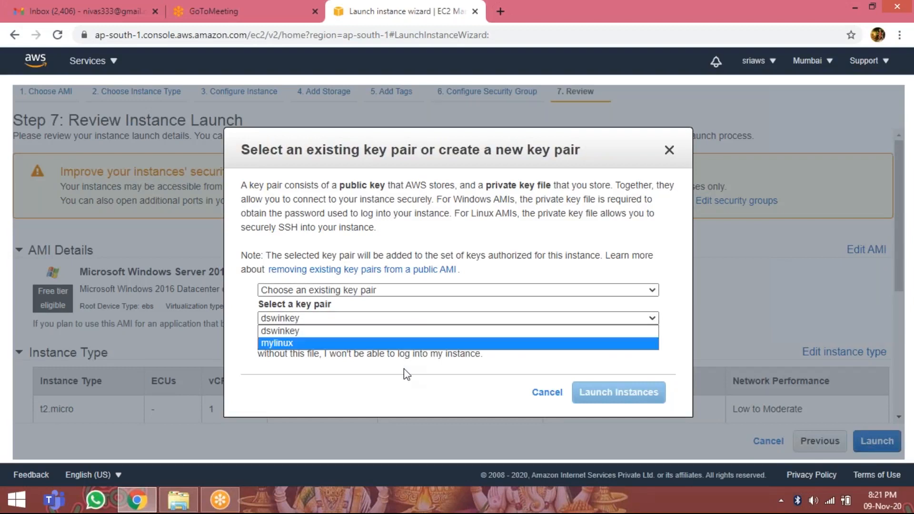
{"action": "left_click", "coordinate": [405, 331]}
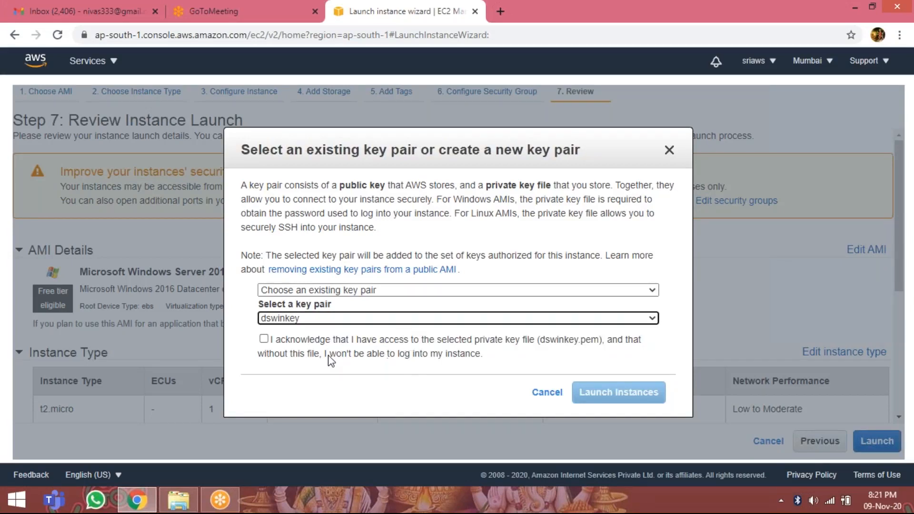
{"action": "left_click", "coordinate": [264, 339]}
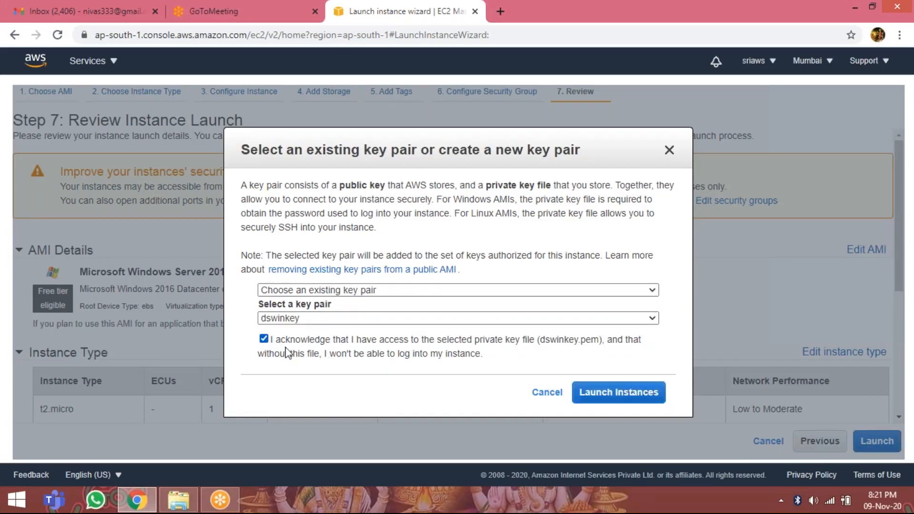
{"action": "left_click", "coordinate": [626, 401]}
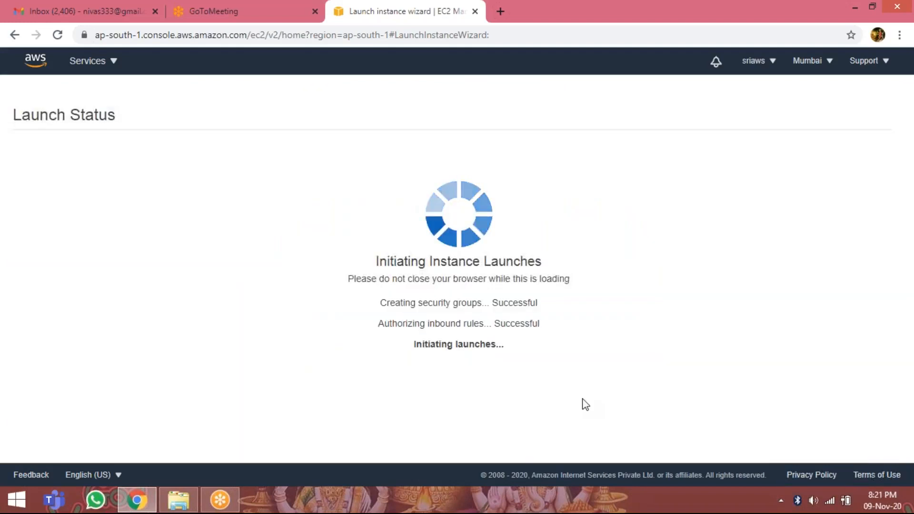
Return to the instances list and name the new instance winpubinstance.
{"action": "scroll", "coordinate": [584, 387], "scroll_direction": "down", "scroll_amount": 3}
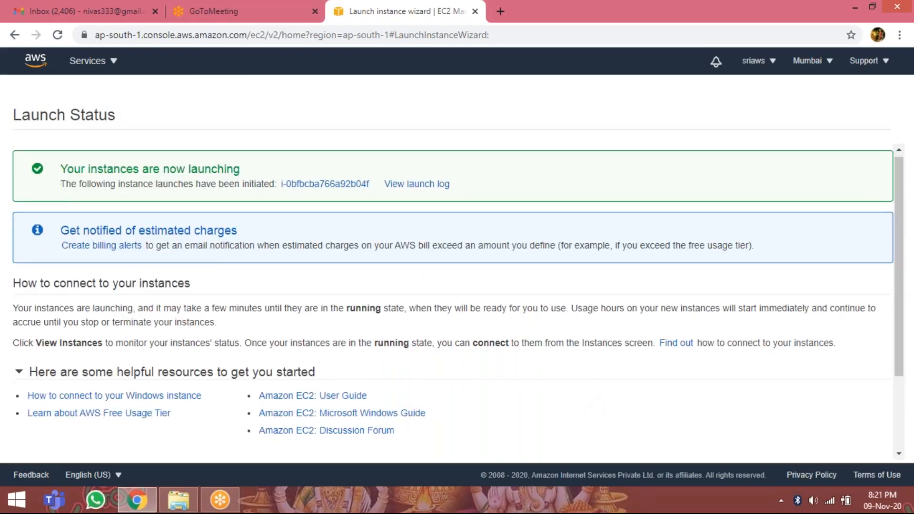
{"action": "left_click", "coordinate": [833, 454]}
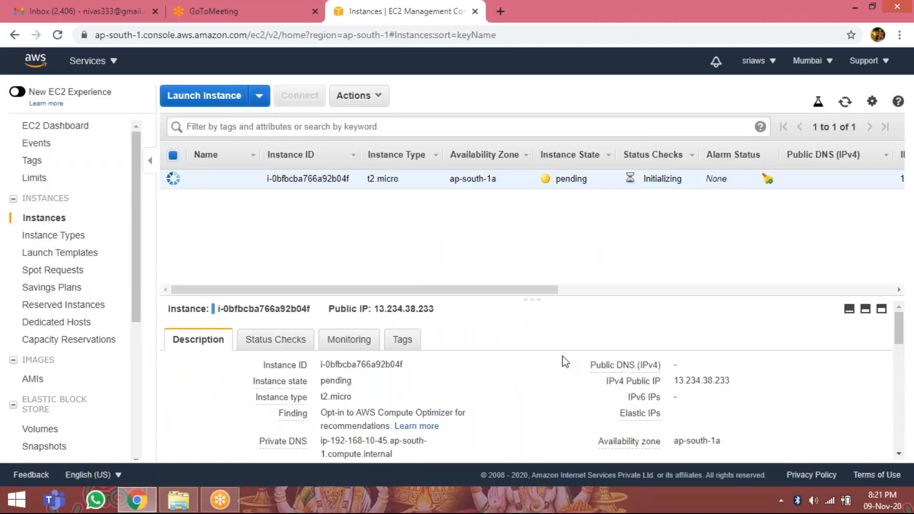
{"action": "left_click", "coordinate": [247, 181]}
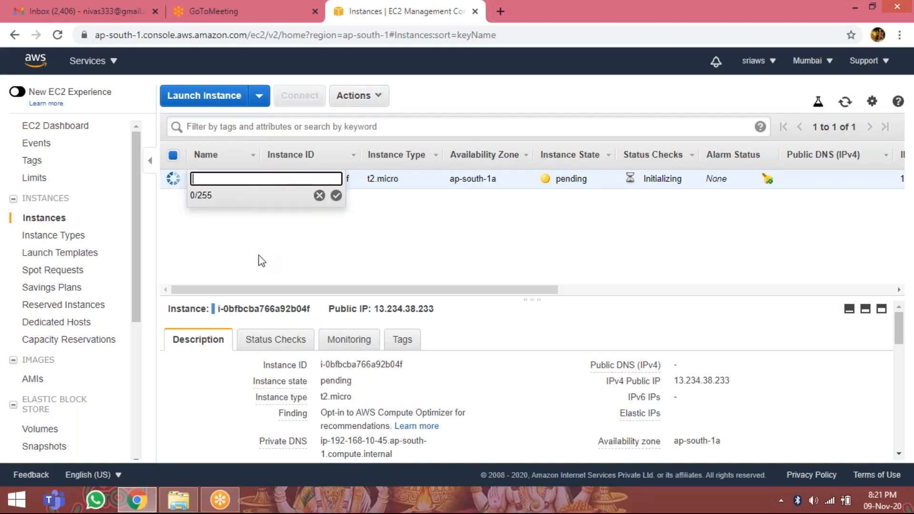
{"action": "type", "text": "winpubinsta"}
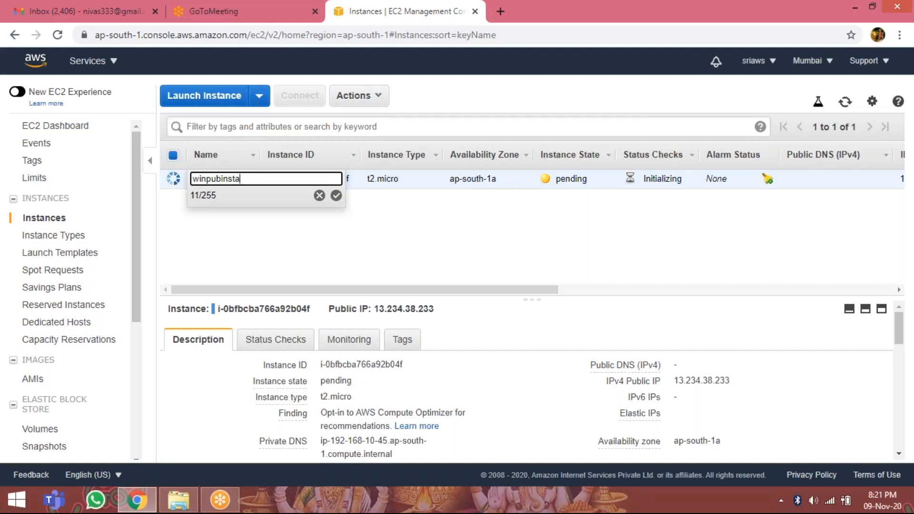
{"action": "type", "text": "nce"}
{"action": "left_click", "coordinate": [336, 198]}
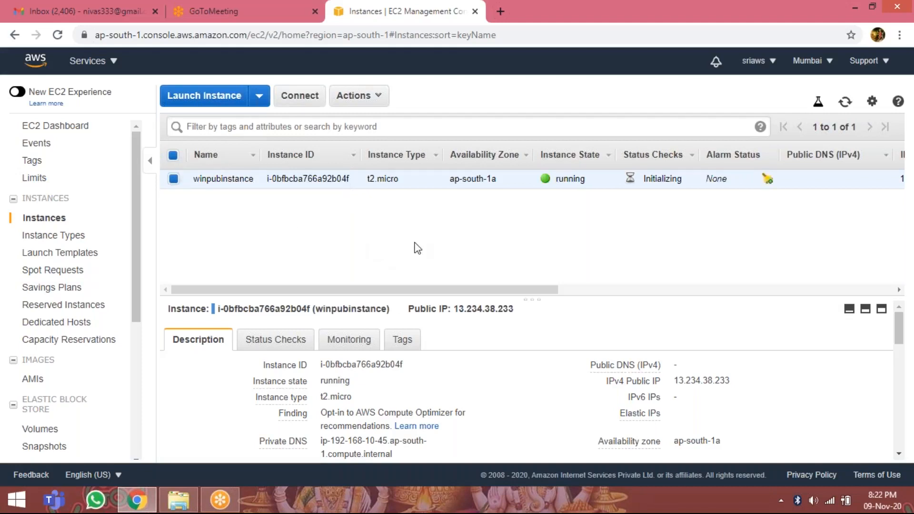
Download the remote desktop file for winpubinstance, try to retrieve its password and close the connection dialog.
{"action": "left_click", "coordinate": [301, 97]}
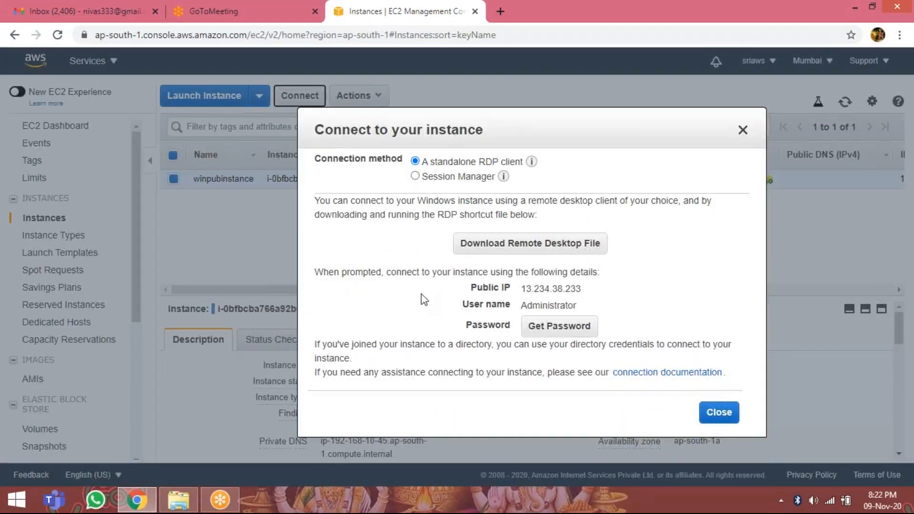
{"action": "left_click", "coordinate": [503, 248]}
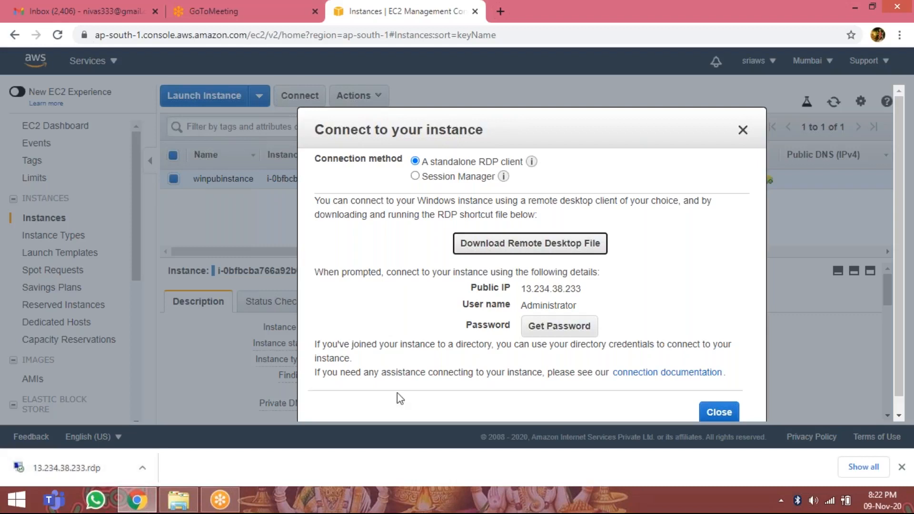
{"action": "left_click", "coordinate": [555, 330]}
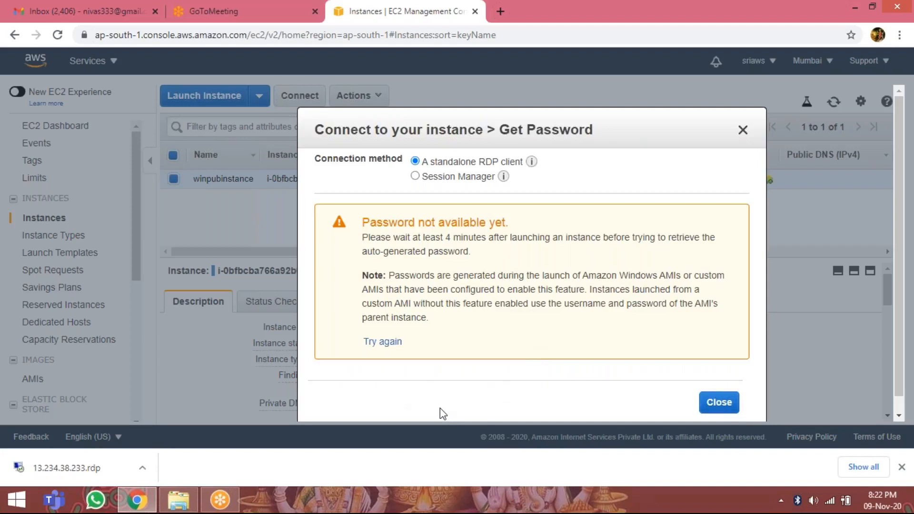
{"action": "left_click", "coordinate": [383, 342]}
{"action": "left_click", "coordinate": [719, 404]}
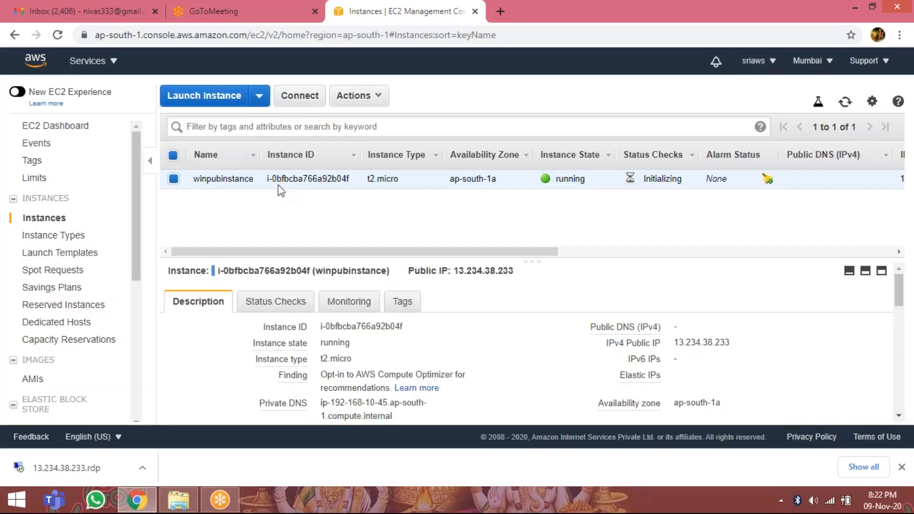
Start launching a new instance from the Microsoft Windows Server 2016 Base image, keeping t2.micro, and continue to the instance details.
{"action": "left_click", "coordinate": [199, 97]}
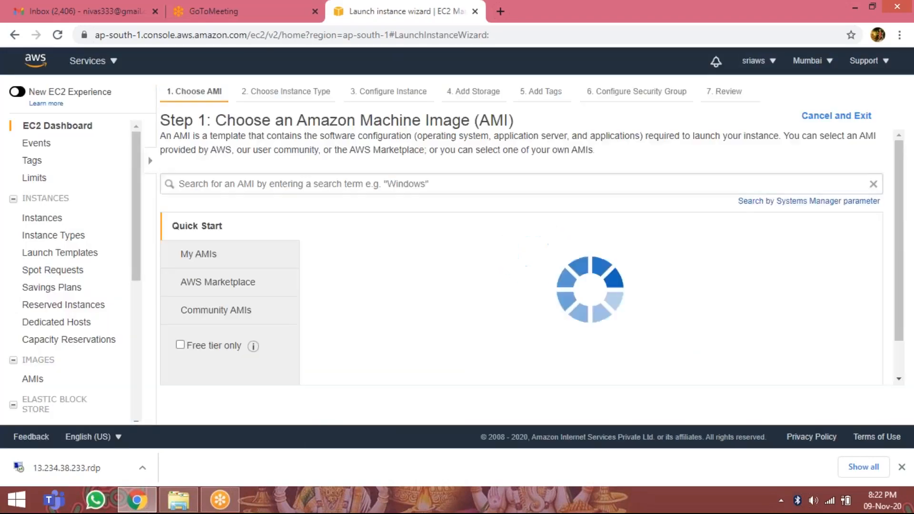
{"action": "scroll", "coordinate": [554, 286], "scroll_direction": "down", "scroll_amount": 10}
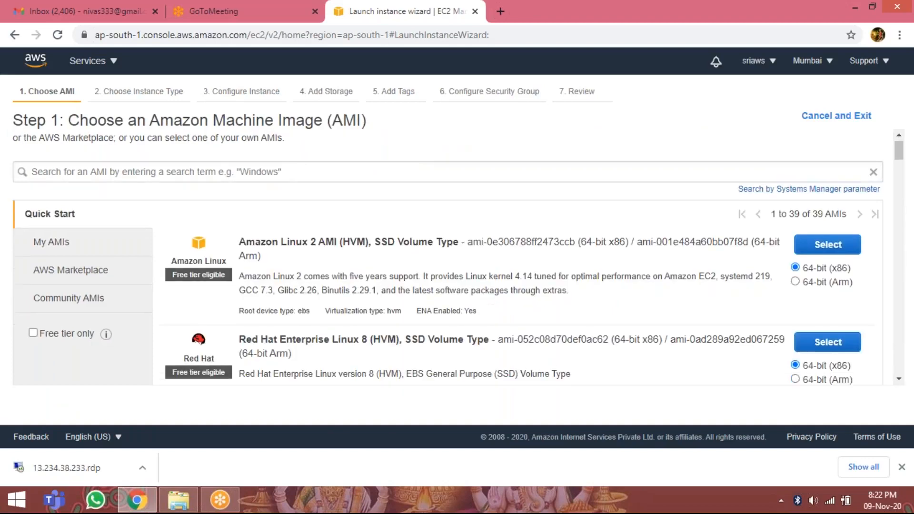
{"action": "scroll", "coordinate": [552, 286], "scroll_direction": "down", "scroll_amount": 8}
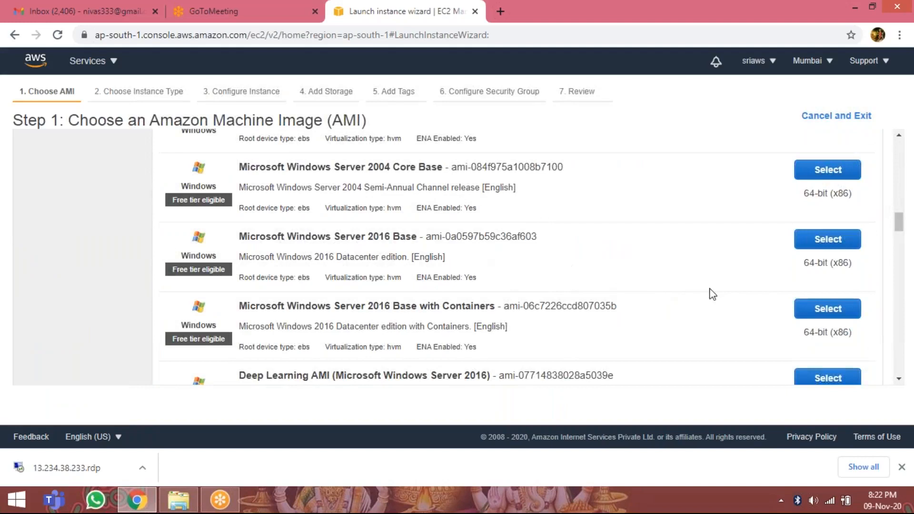
{"action": "left_click", "coordinate": [821, 244]}
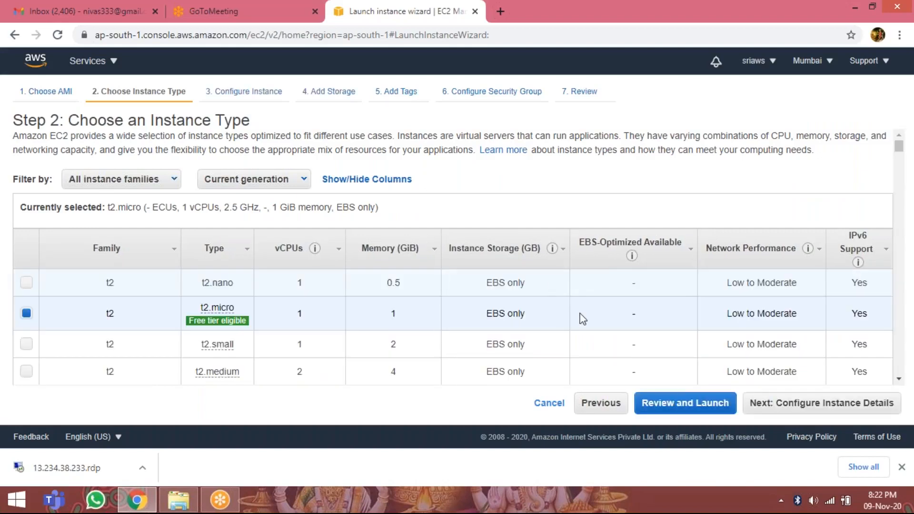
{"action": "left_click", "coordinate": [805, 405]}
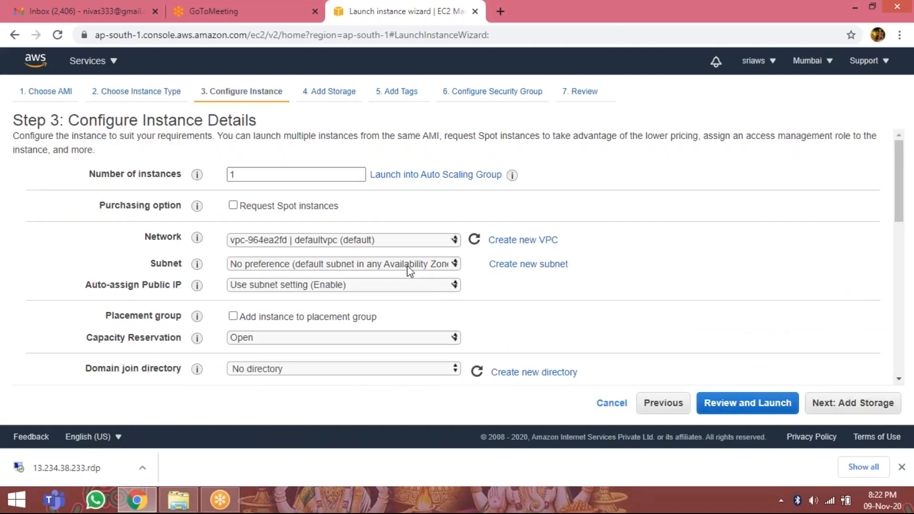
Set the instance's network to dsvpc with the ds-pvt-subnet subnet, keep the other details, and continue to storage.
{"action": "left_click", "coordinate": [386, 240]}
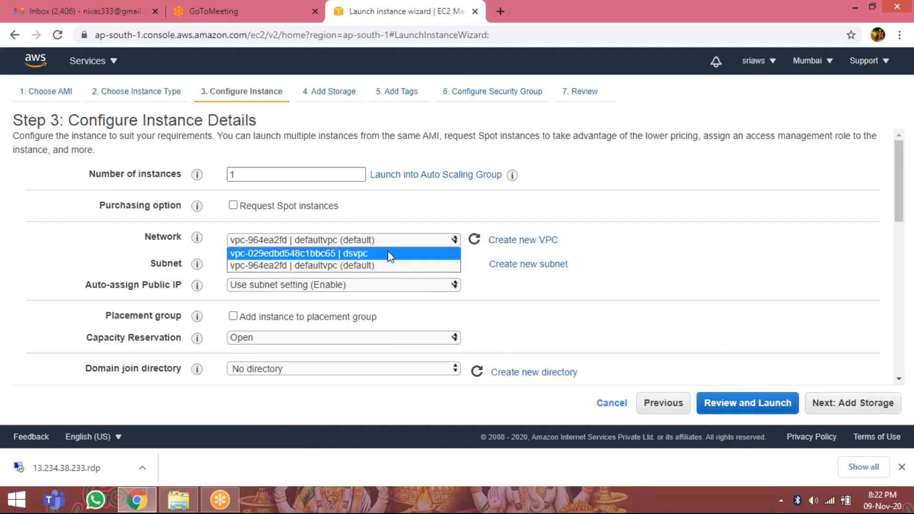
{"action": "left_click", "coordinate": [388, 253]}
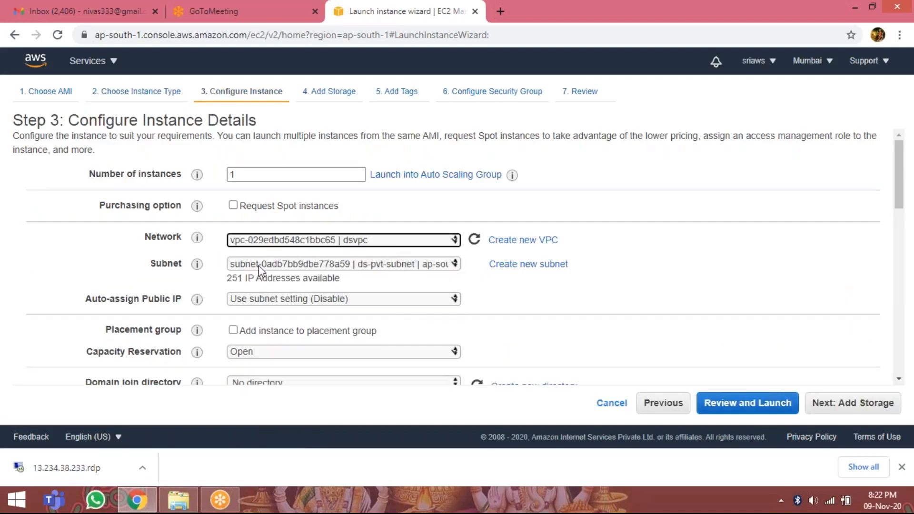
{"action": "left_click", "coordinate": [289, 267]}
{"action": "left_click", "coordinate": [378, 279]}
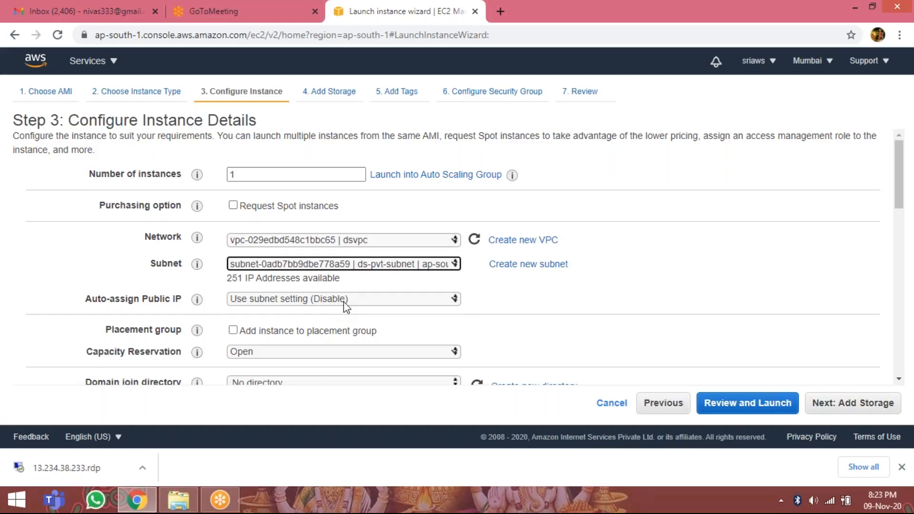
{"action": "scroll", "coordinate": [346, 308], "scroll_direction": "down", "scroll_amount": 15}
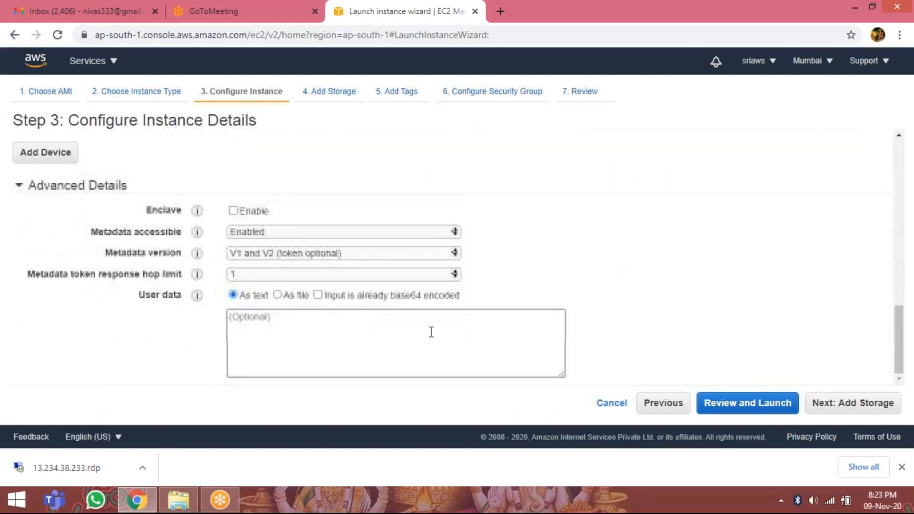
{"action": "left_click", "coordinate": [857, 401]}
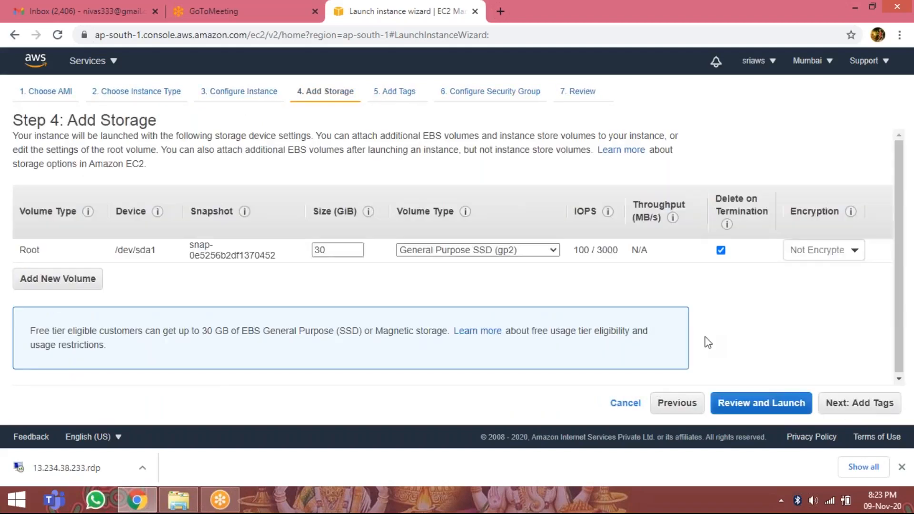
Keep the default storage, add a tag with key name and value winpvtinstance, and continue to the security group settings.
{"action": "left_click", "coordinate": [848, 403]}
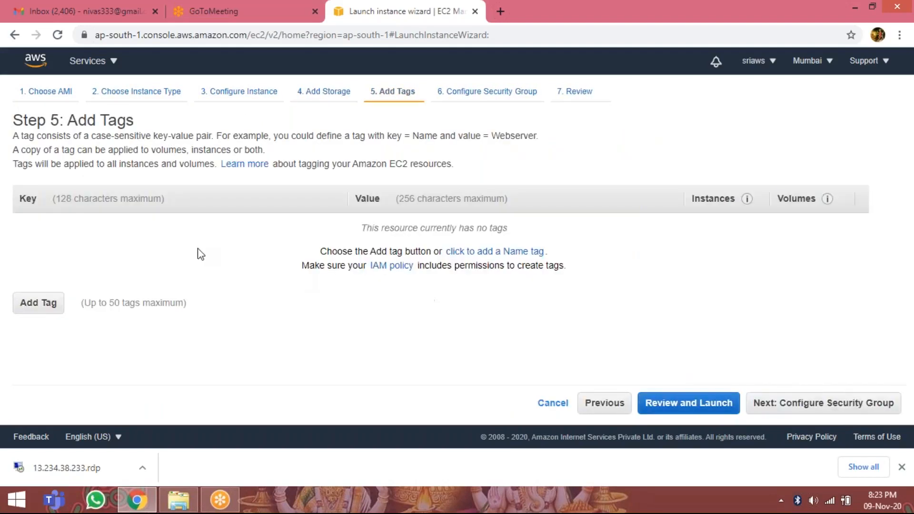
{"action": "left_click", "coordinate": [48, 303]}
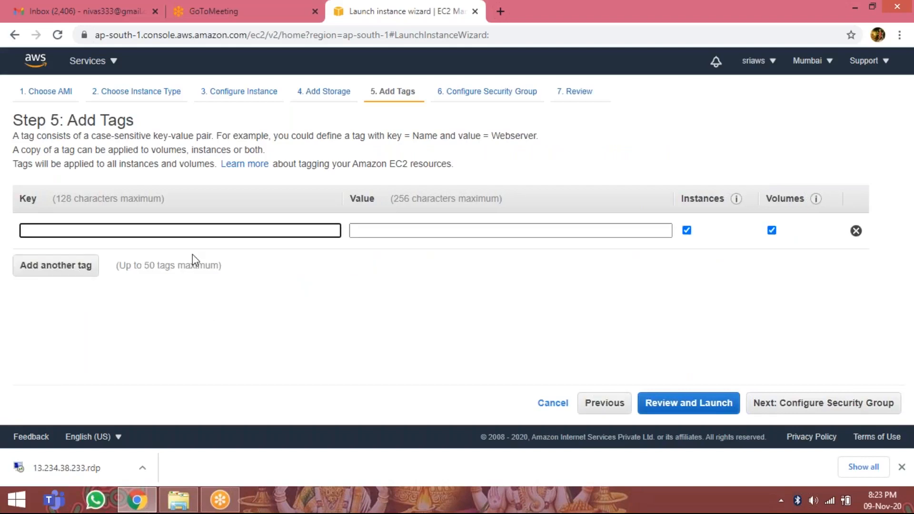
{"action": "left_click", "coordinate": [119, 231]}
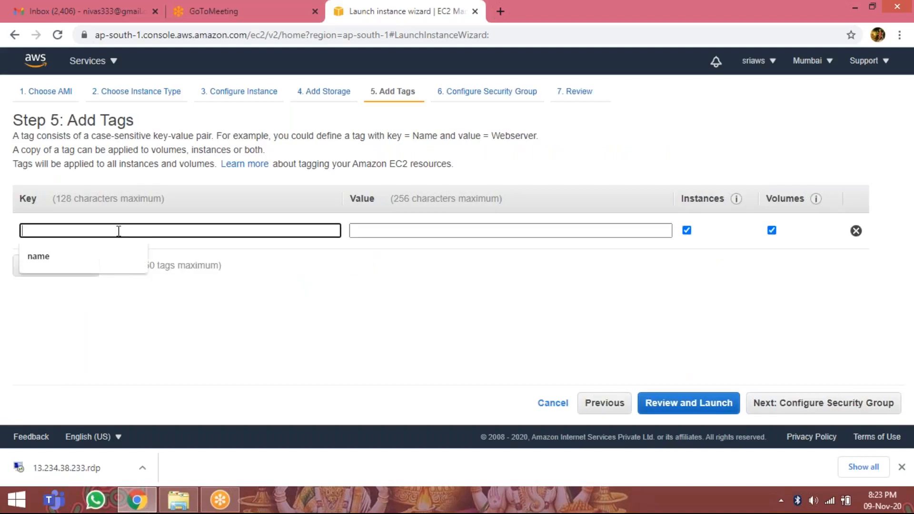
{"action": "left_click", "coordinate": [109, 256]}
{"action": "left_click", "coordinate": [395, 232]}
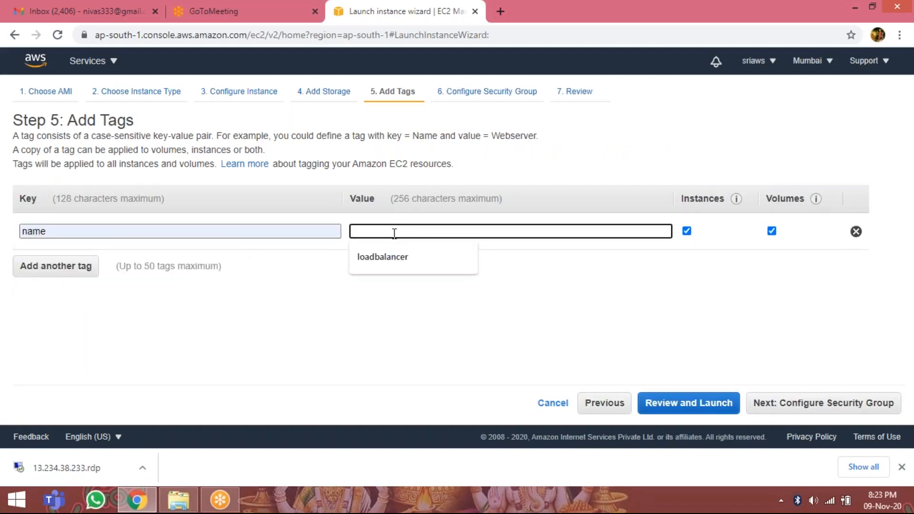
{"action": "type", "text": "winpvtinstane"}
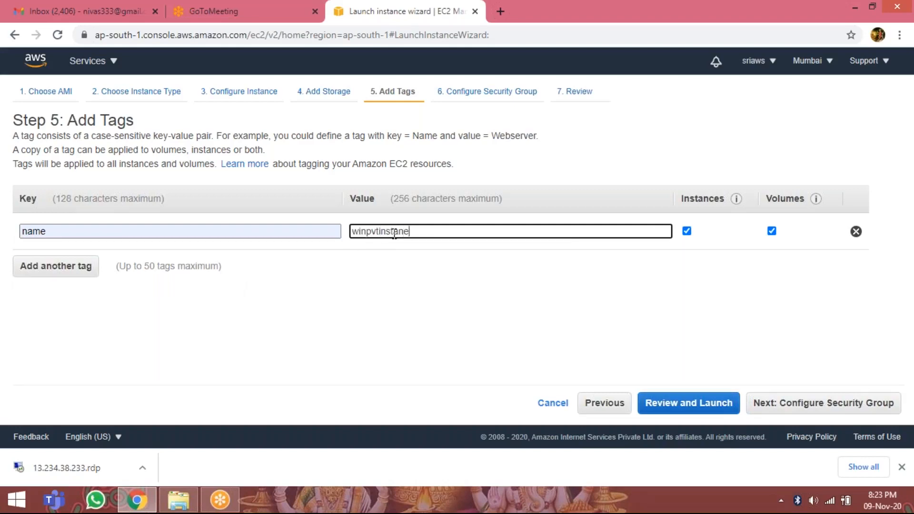
{"action": "key", "text": "BackSpace"}
{"action": "type", "text": "ce"}
{"action": "left_click", "coordinate": [823, 404]}
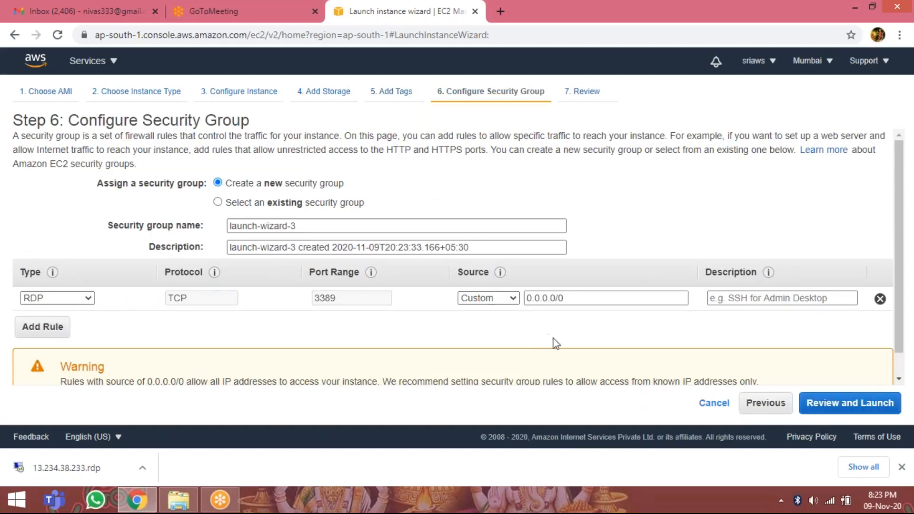
Accept the default new security group and launch the private instance with key pair dswinkey, acknowledging access to its private key file.
{"action": "scroll", "coordinate": [557, 344], "scroll_direction": "down", "scroll_amount": 1}
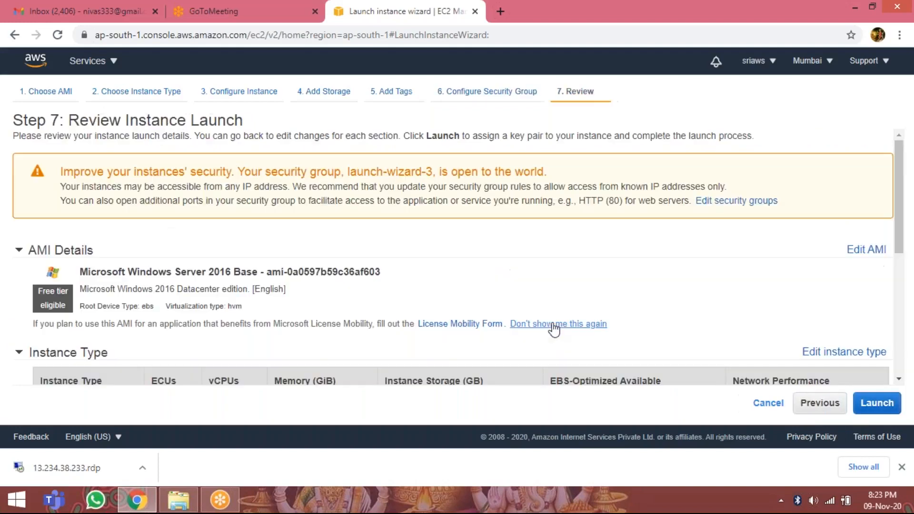
{"action": "left_click", "coordinate": [881, 405]}
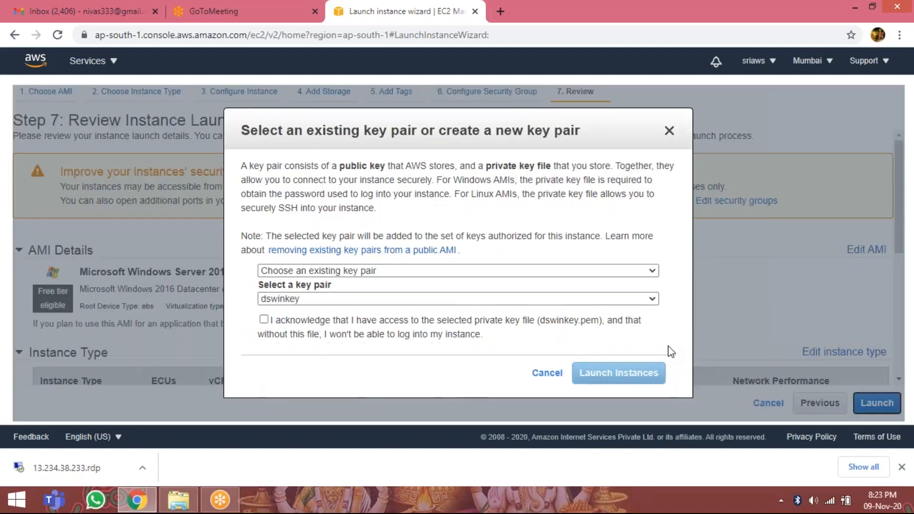
{"action": "left_click", "coordinate": [264, 320]}
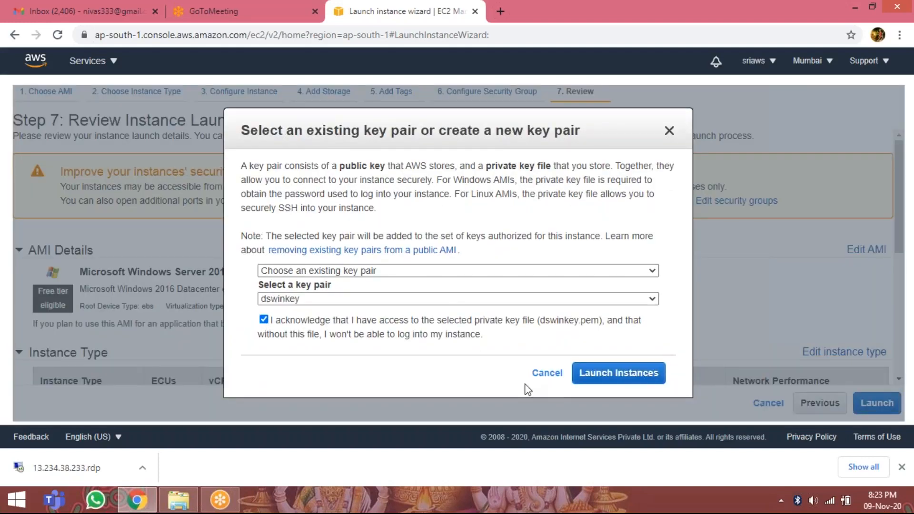
{"action": "left_click", "coordinate": [598, 384]}
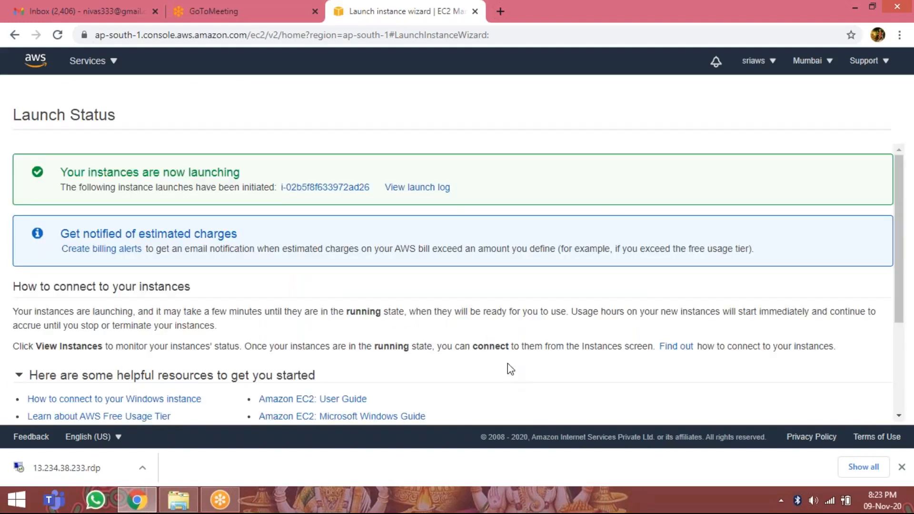
Go back to the instances list and name the newly launched instance winpvtinstance.
{"action": "scroll", "coordinate": [508, 364], "scroll_direction": "down", "scroll_amount": 3}
{"action": "left_click", "coordinate": [816, 409]}
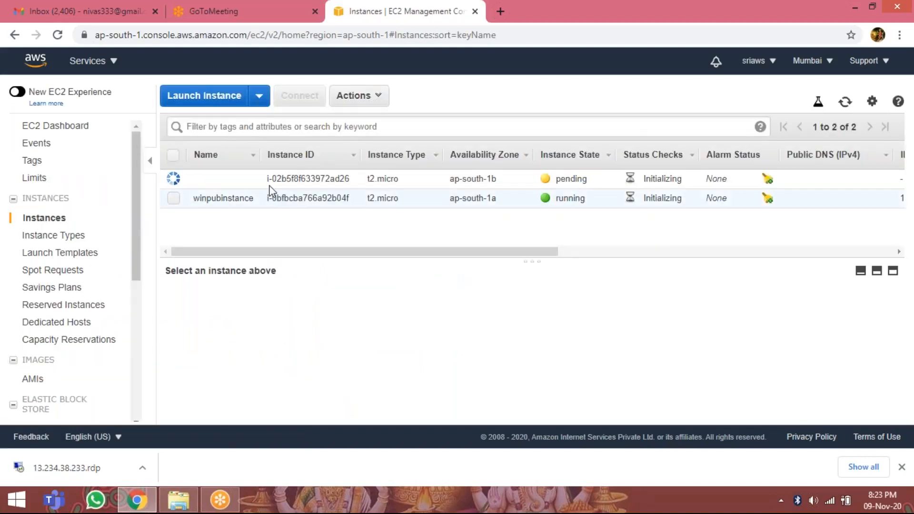
{"action": "left_click", "coordinate": [248, 184]}
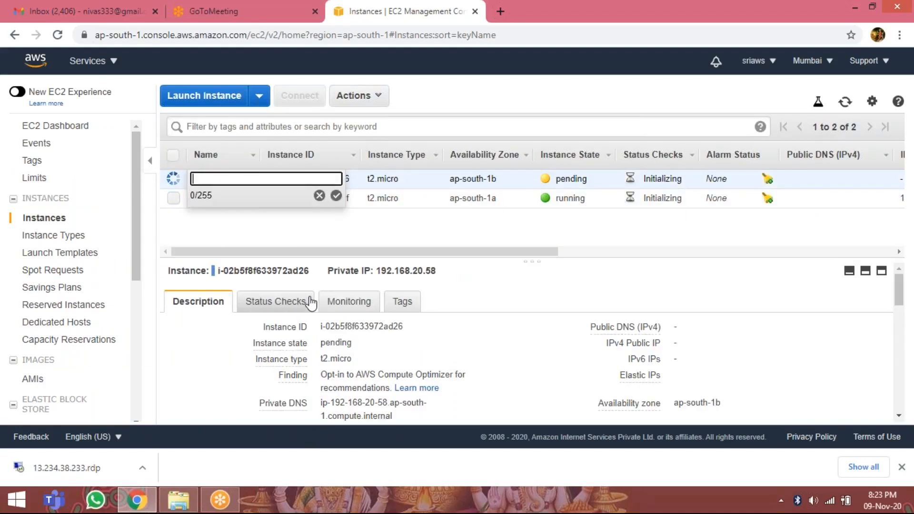
{"action": "type", "text": "winpvtinn"}
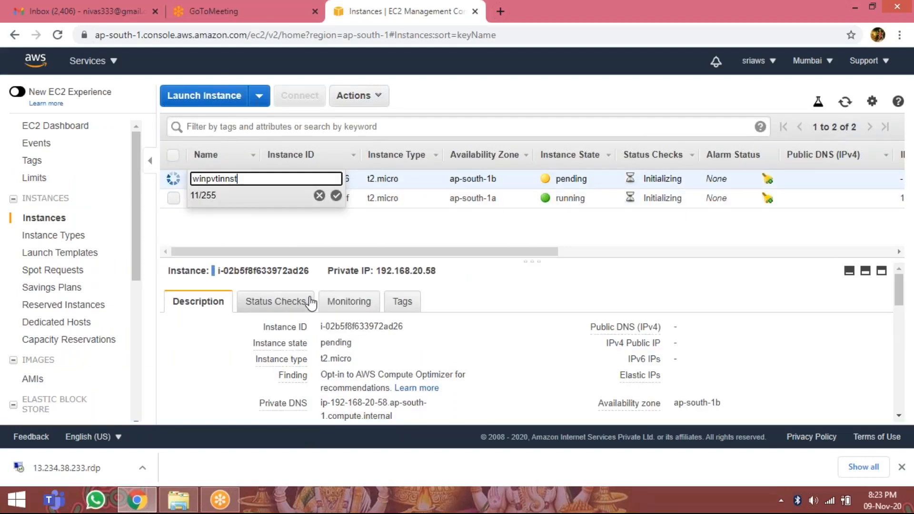
{"action": "key", "text": "BackSpace"}
{"action": "type", "text": "stance"}
{"action": "key", "text": "Return"}
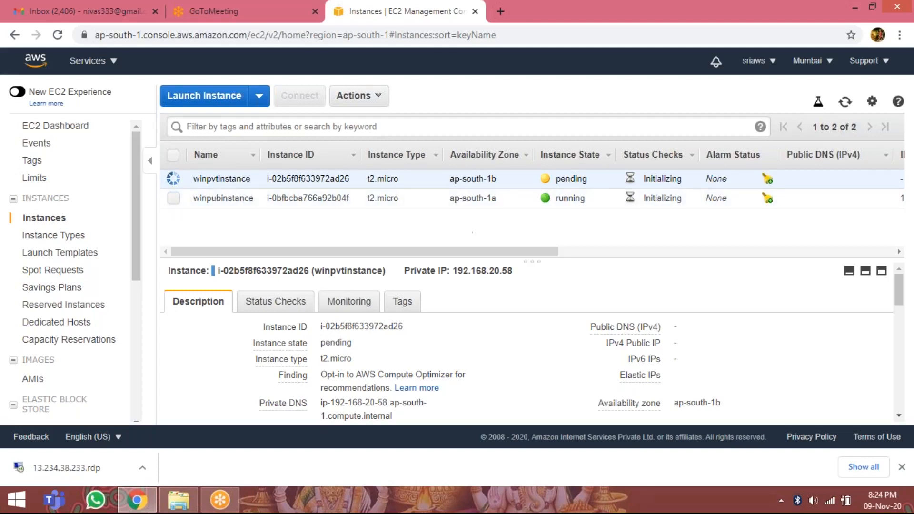
Compare the public IP details of winpubinstance and winpvtinstance.
{"action": "left_click", "coordinate": [175, 198]}
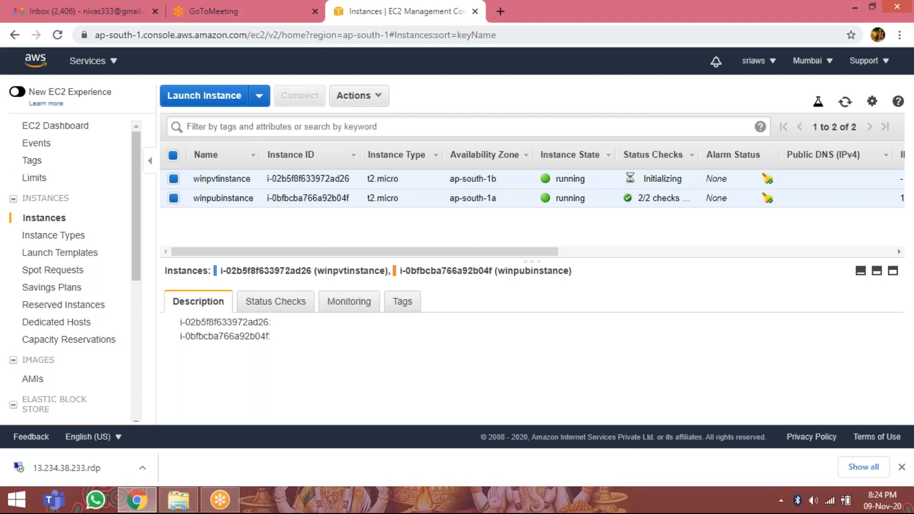
{"action": "left_click", "coordinate": [173, 178]}
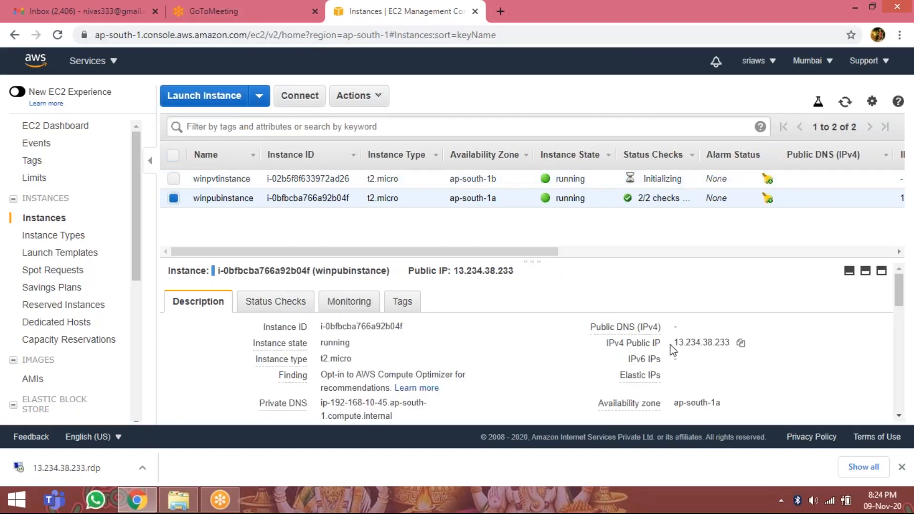
{"action": "left_click_drag", "start_coordinate": [676, 343], "coordinate": [734, 344]}
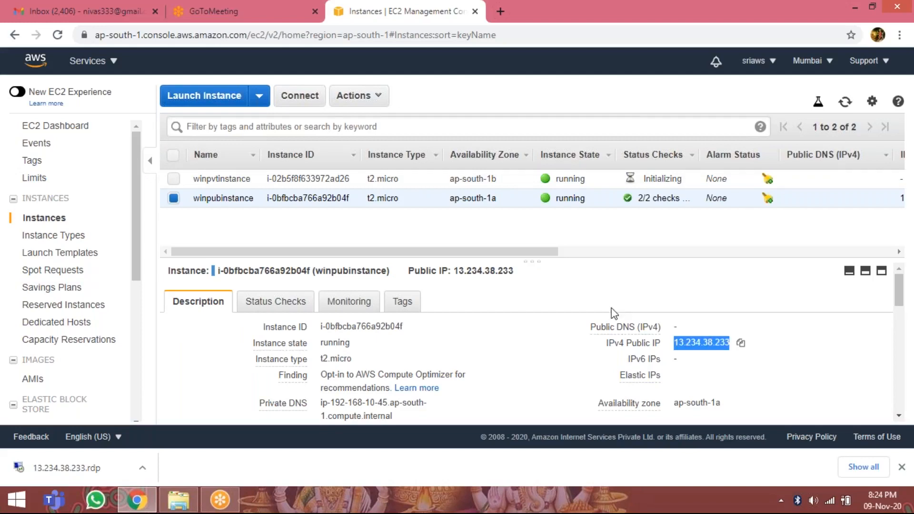
{"action": "left_click", "coordinate": [175, 180]}
{"action": "left_click", "coordinate": [176, 202]}
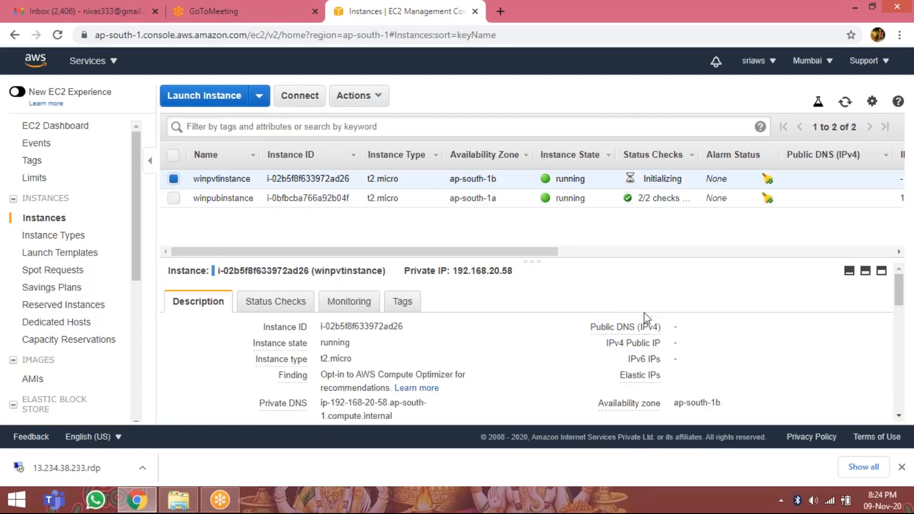
Select only winpubinstance and open its password retrieval for a standalone RDP client connection.
{"action": "left_click", "coordinate": [174, 199]}
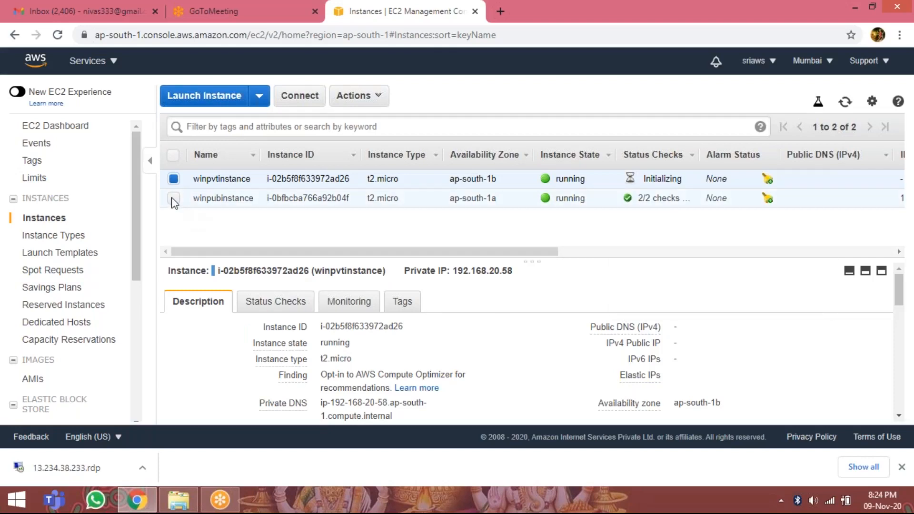
{"action": "left_click", "coordinate": [173, 180]}
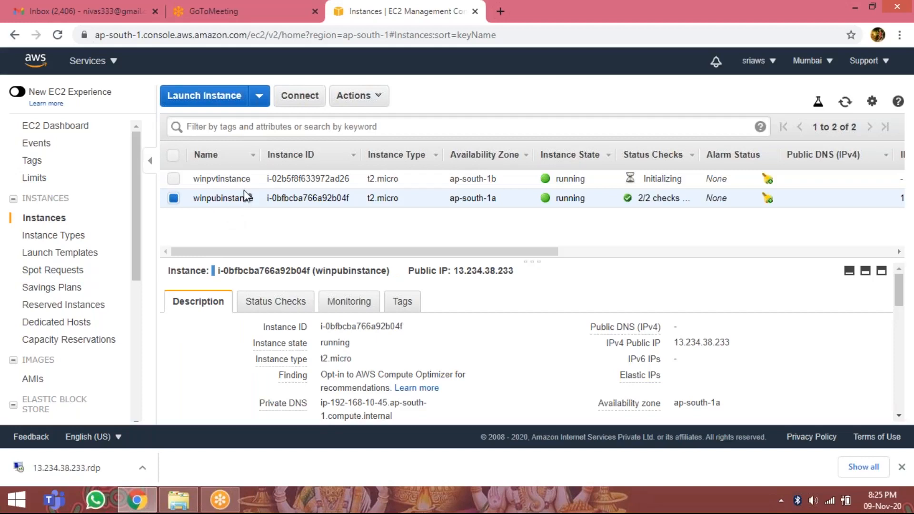
{"action": "left_click", "coordinate": [299, 98]}
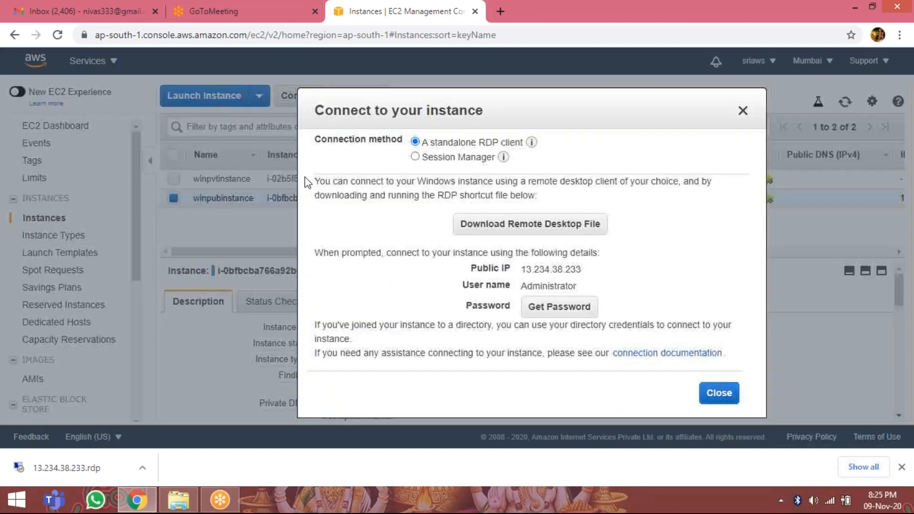
{"action": "left_click", "coordinate": [546, 314]}
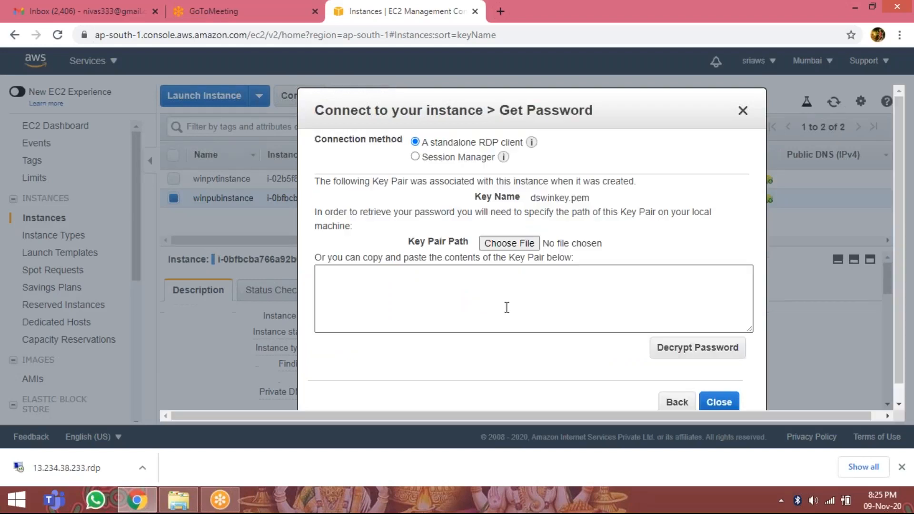
Try to decrypt the winpubinstance password with the key file dskey.ppk from the Downloads folder.
{"action": "left_click", "coordinate": [498, 244]}
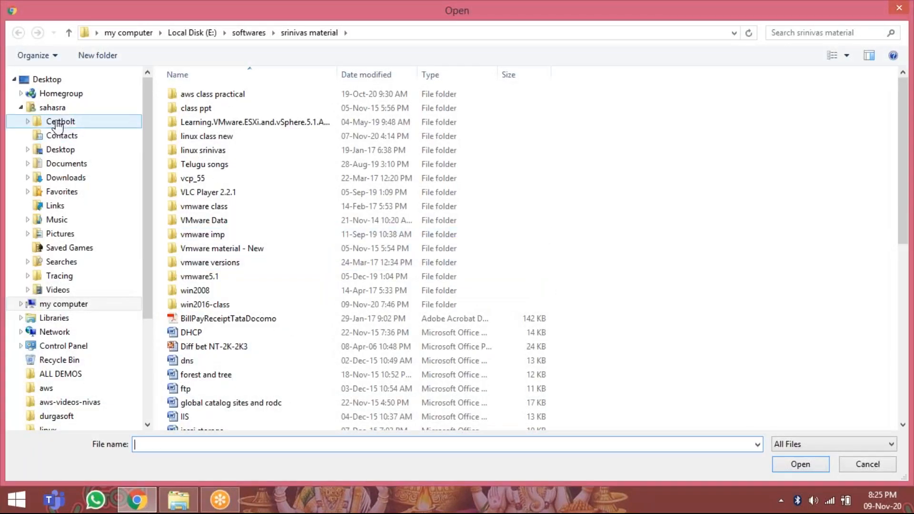
{"action": "left_click", "coordinate": [69, 304]}
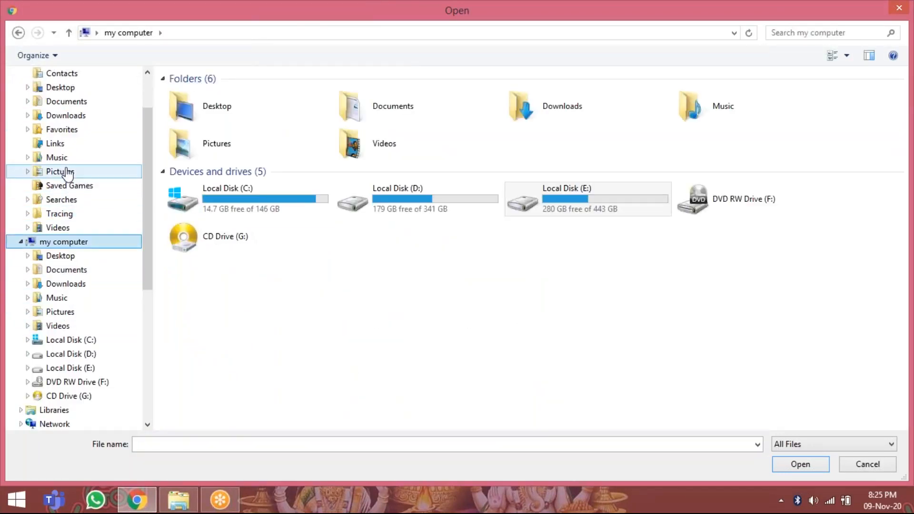
{"action": "left_click", "coordinate": [70, 285]}
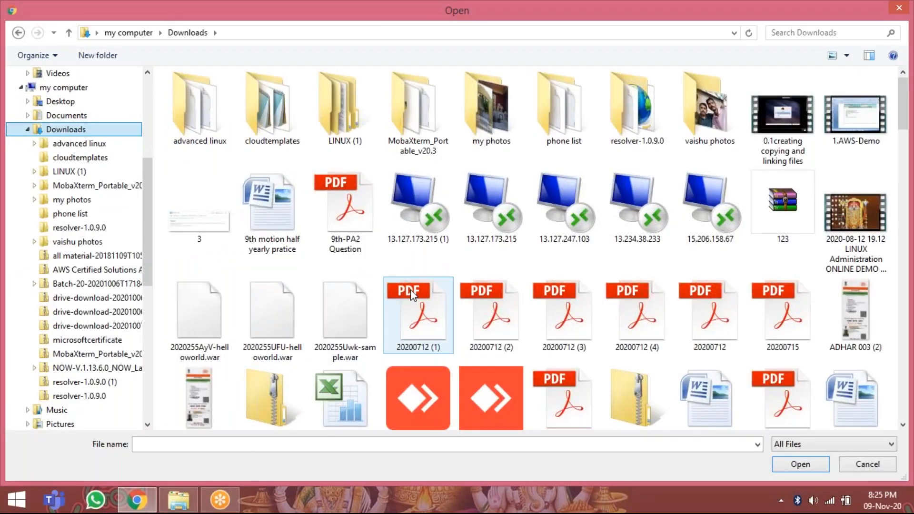
{"action": "left_click", "coordinate": [410, 290]}
{"action": "key", "text": "d"}
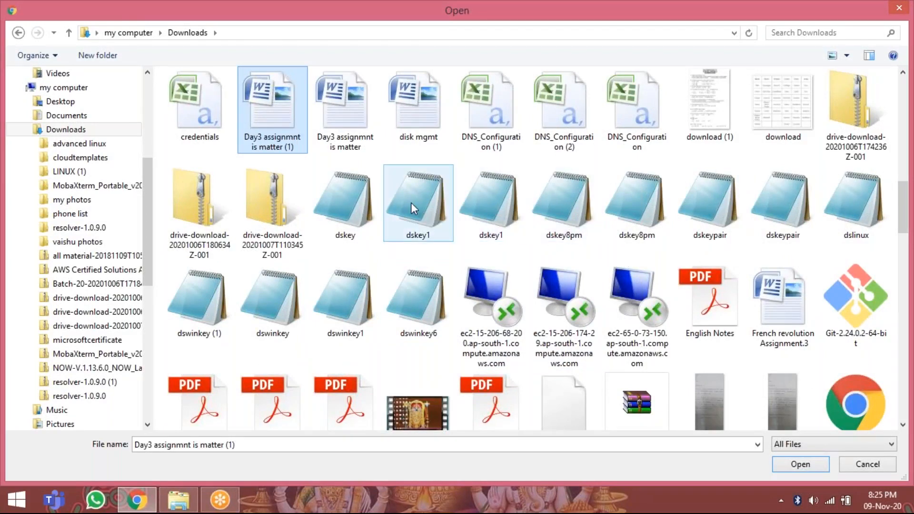
{"action": "double_click", "coordinate": [346, 203]}
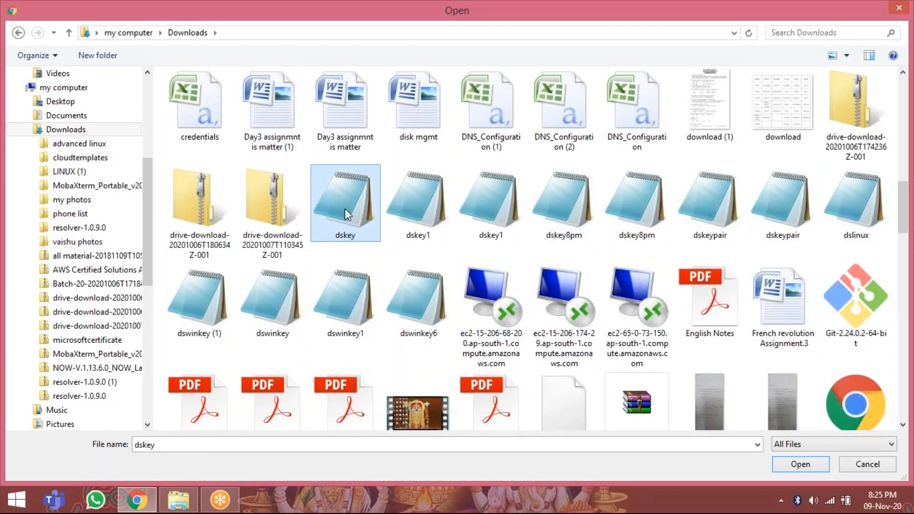
{"action": "left_click", "coordinate": [706, 356]}
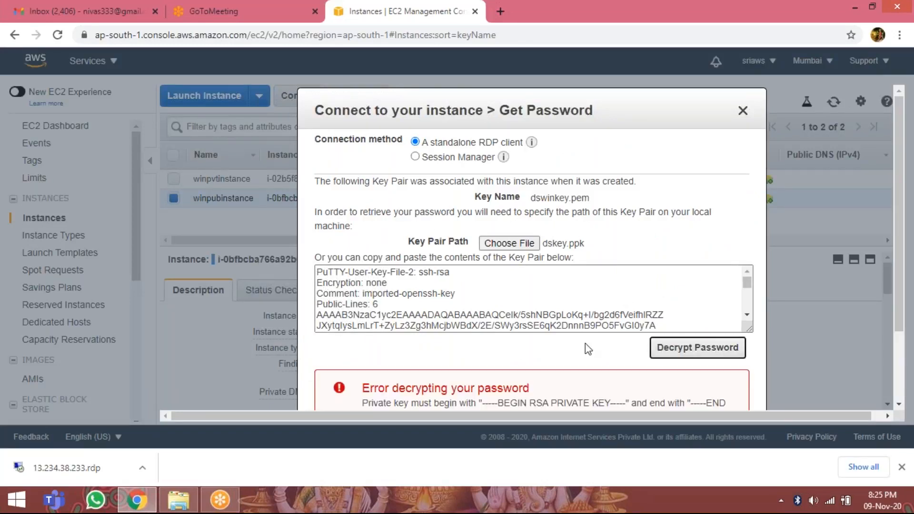
Try to decrypt the winpubinstance password with the key file dskey1.pem, and close the connection dialog.
{"action": "left_click", "coordinate": [508, 246]}
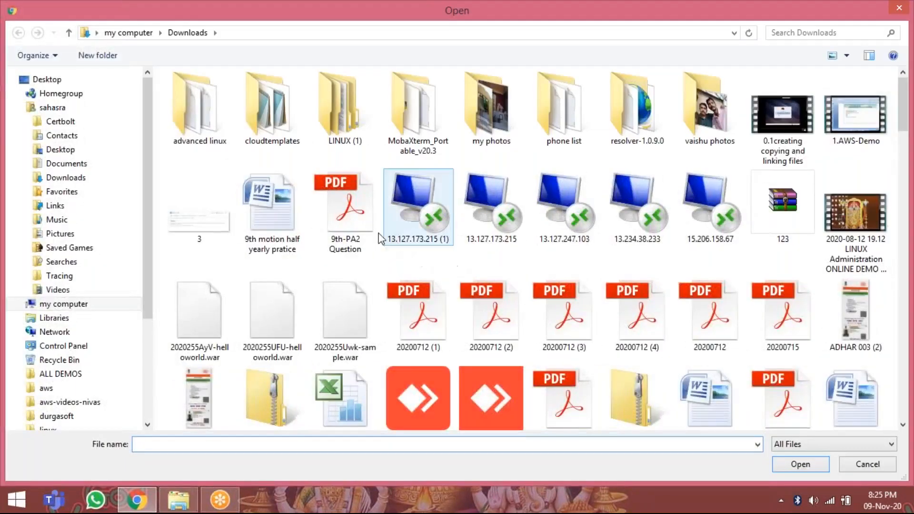
{"action": "left_click", "coordinate": [319, 214]}
{"action": "scroll", "coordinate": [331, 212], "scroll_direction": "down", "scroll_amount": 10}
{"action": "left_click", "coordinate": [332, 213]}
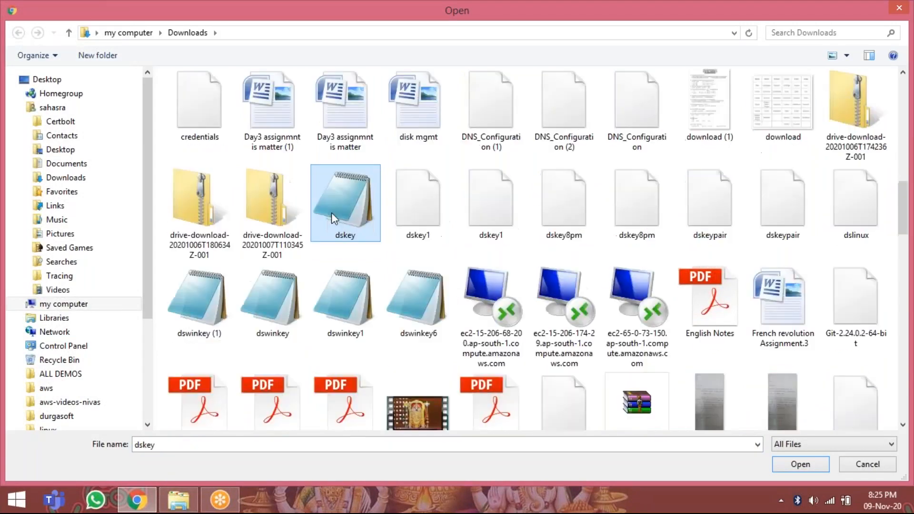
{"action": "double_click", "coordinate": [428, 225]}
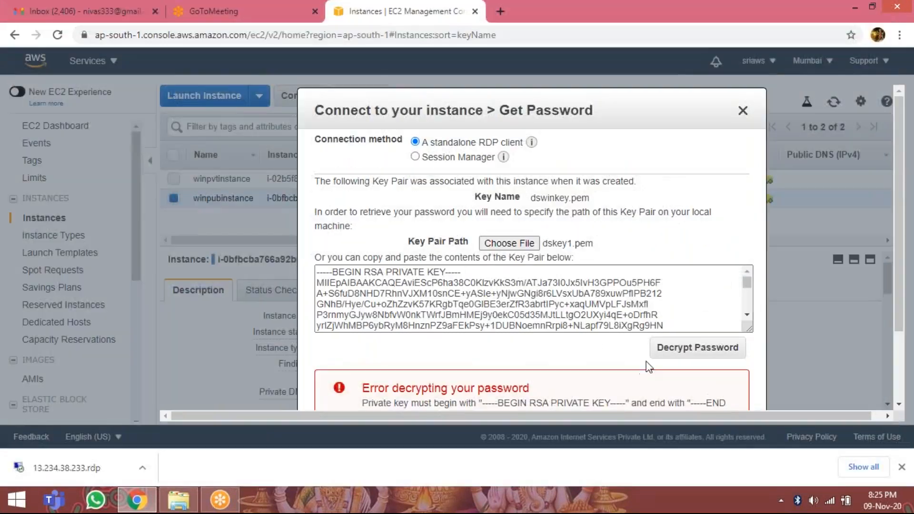
{"action": "left_click", "coordinate": [668, 350]}
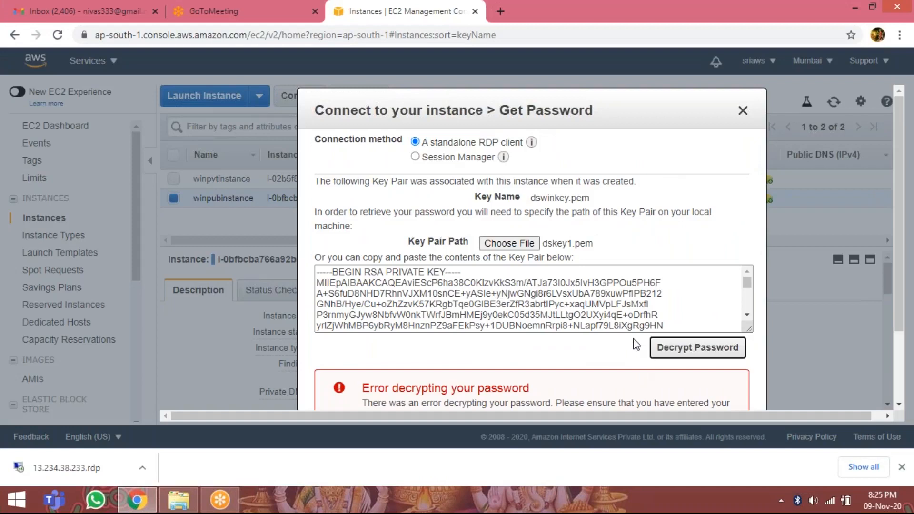
{"action": "left_click", "coordinate": [743, 111]}
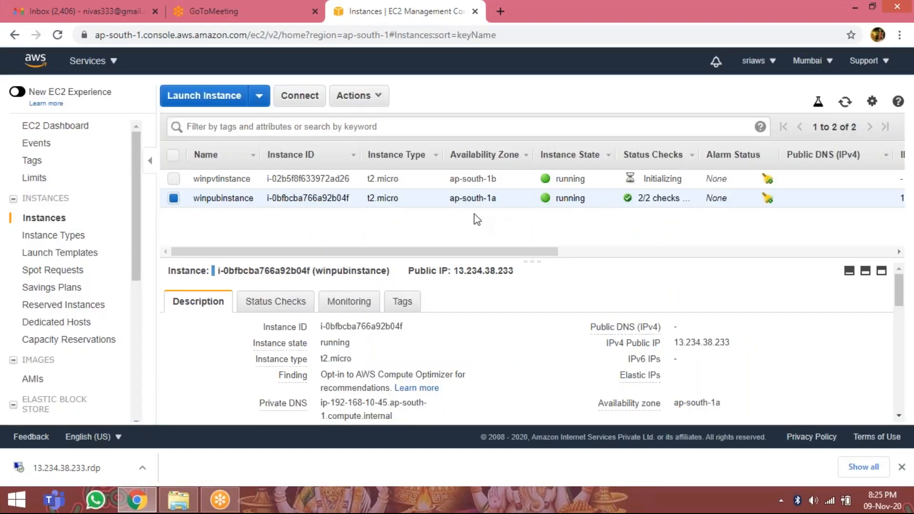
Reopen password retrieval for winpubinstance, try decrypting with the key file dswinkey.pem, and close the dialog.
{"action": "left_click", "coordinate": [306, 99]}
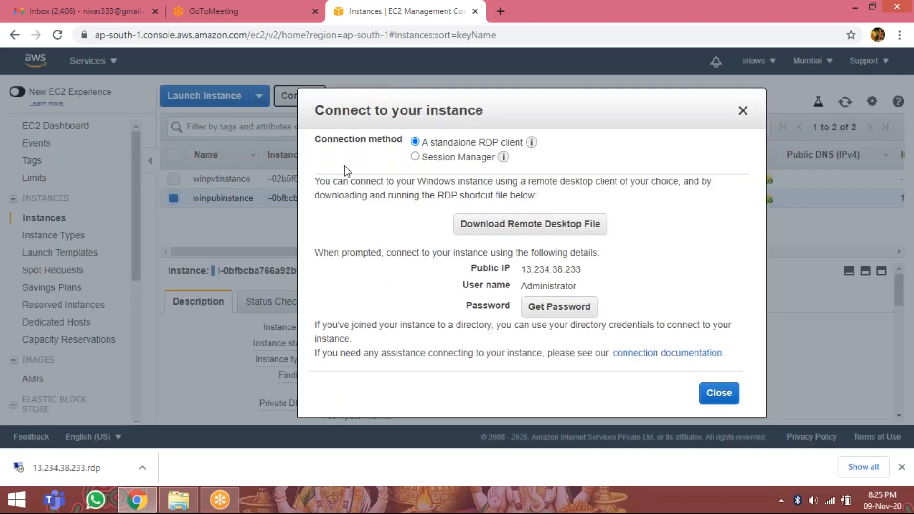
{"action": "left_click", "coordinate": [555, 307]}
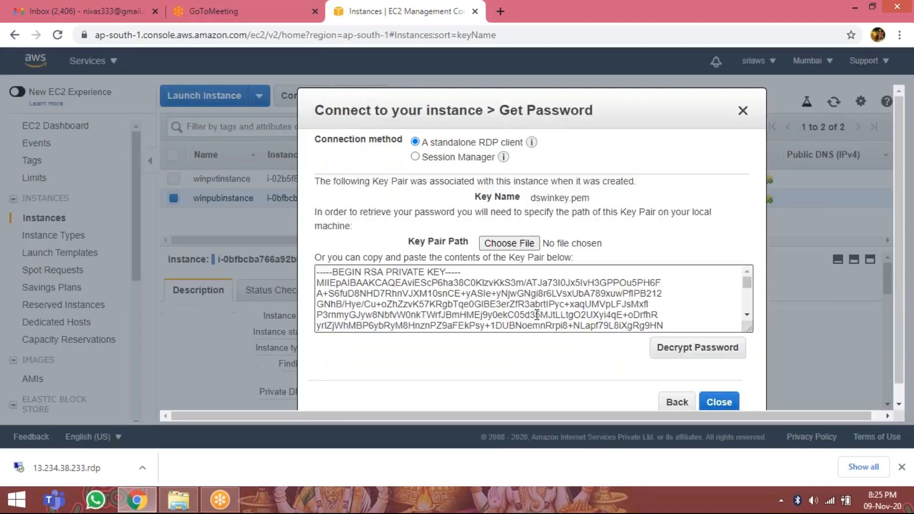
{"action": "left_click", "coordinate": [510, 243]}
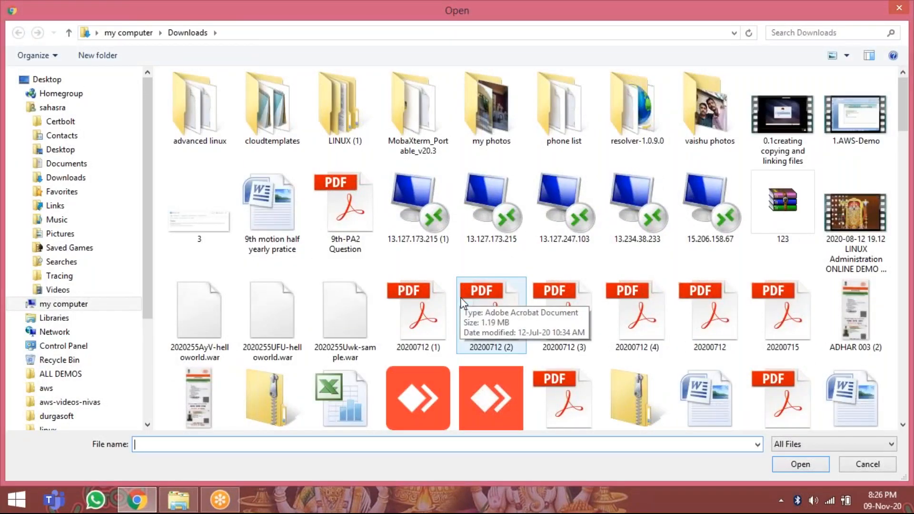
{"action": "left_click", "coordinate": [461, 299]}
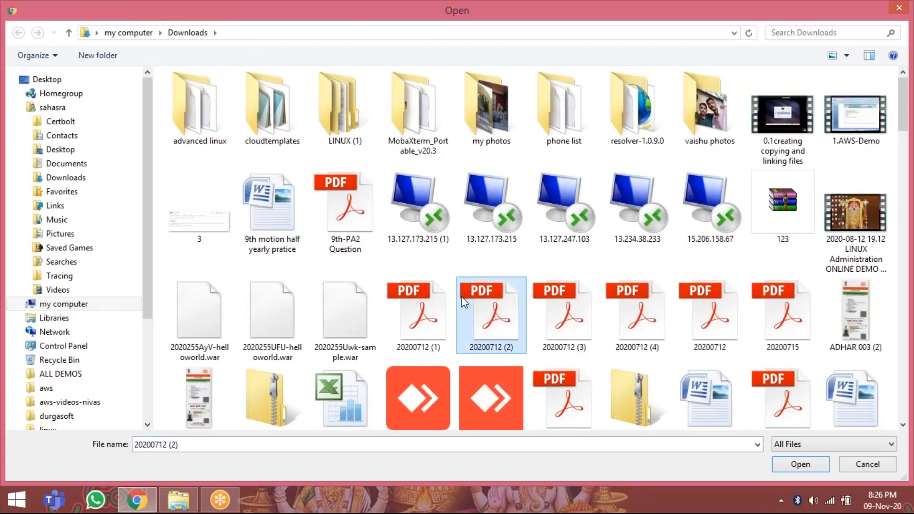
{"action": "type", "text": "dskey"}
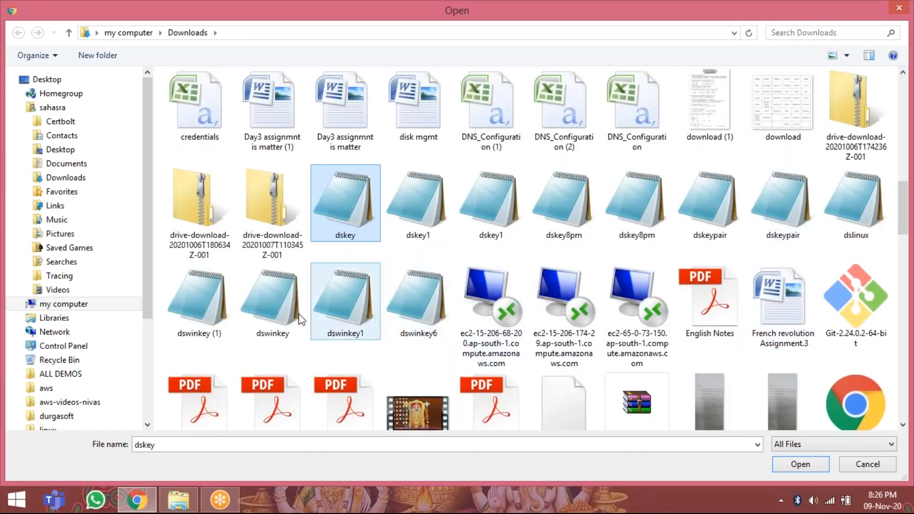
{"action": "left_click", "coordinate": [277, 310]}
{"action": "double_click", "coordinate": [274, 304]}
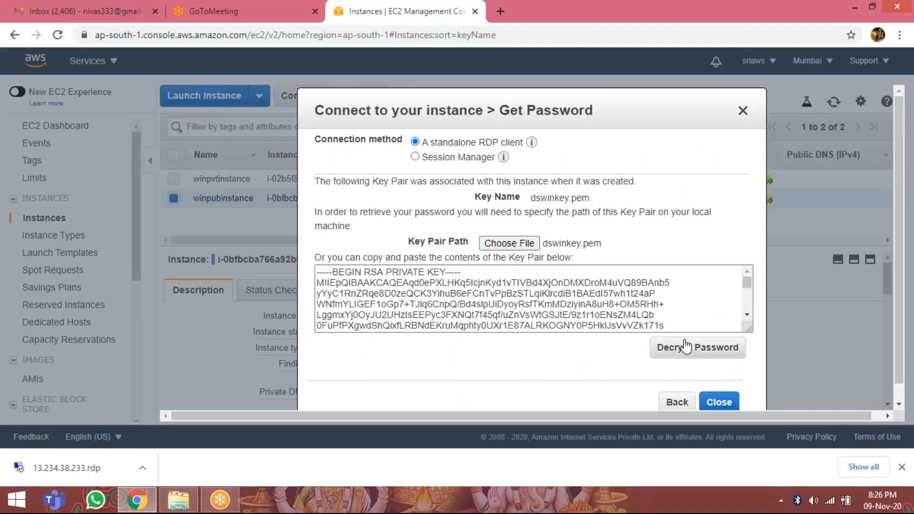
{"action": "left_click", "coordinate": [651, 349]}
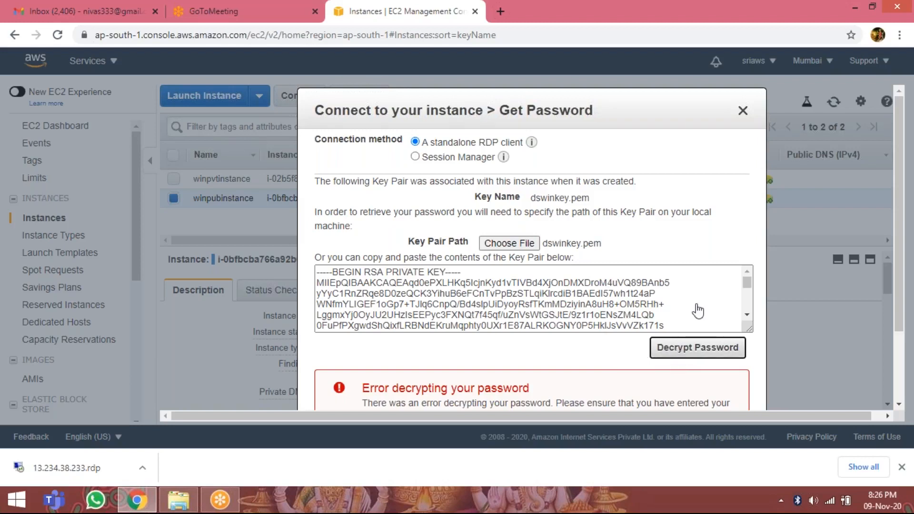
{"action": "left_click", "coordinate": [743, 111]}
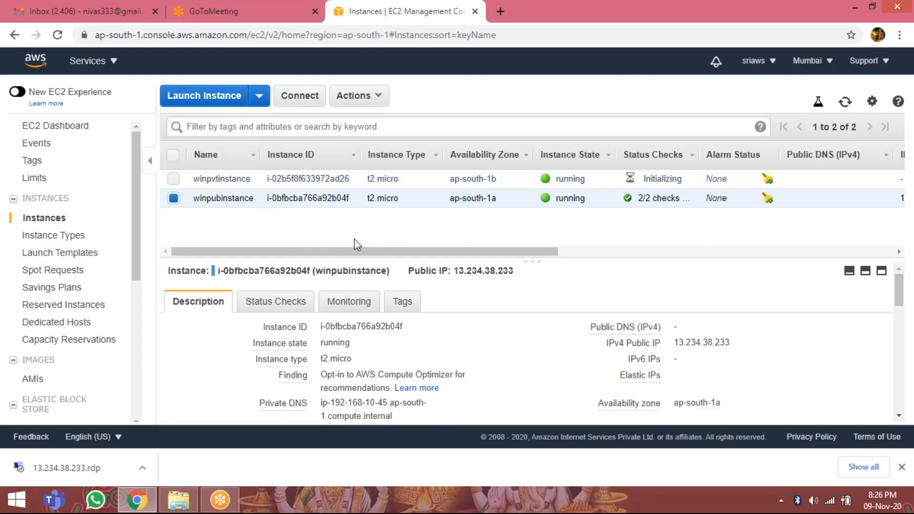
Decrypt the winpubinstance password using the key file dswinkey (1) from Downloads, and copy the decrypted password.
{"action": "left_click", "coordinate": [302, 101]}
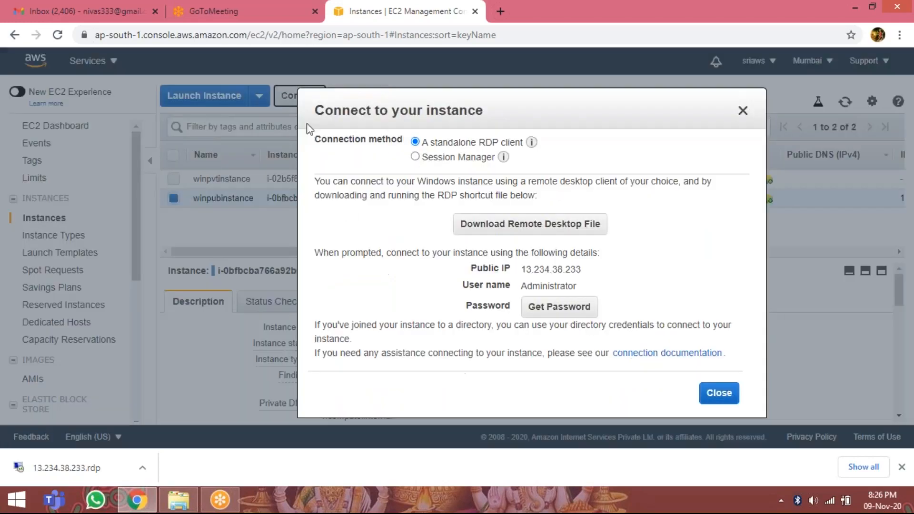
{"action": "left_click", "coordinate": [551, 314]}
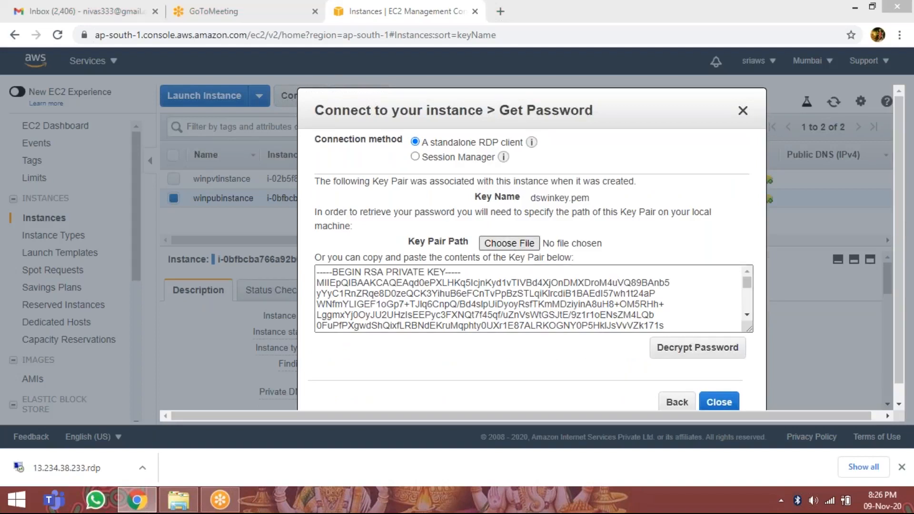
{"action": "left_click", "coordinate": [509, 244]}
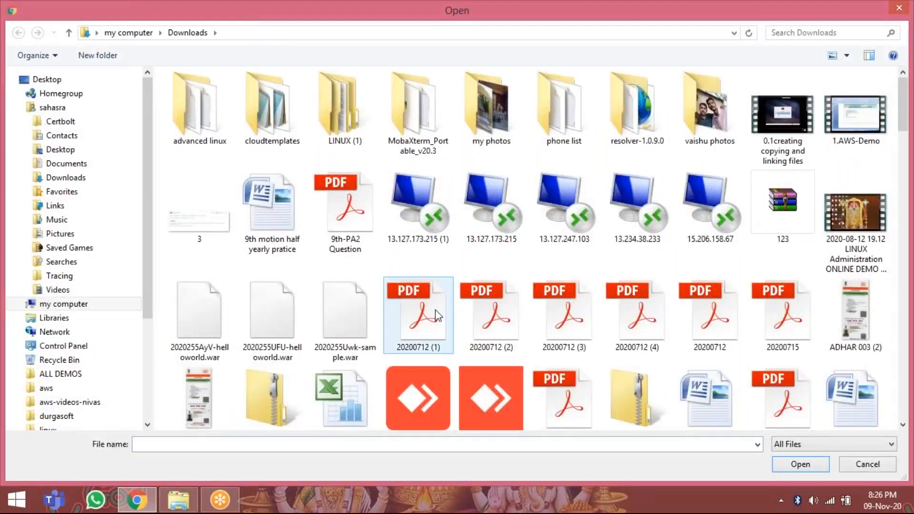
{"action": "type", "text": "dskey"}
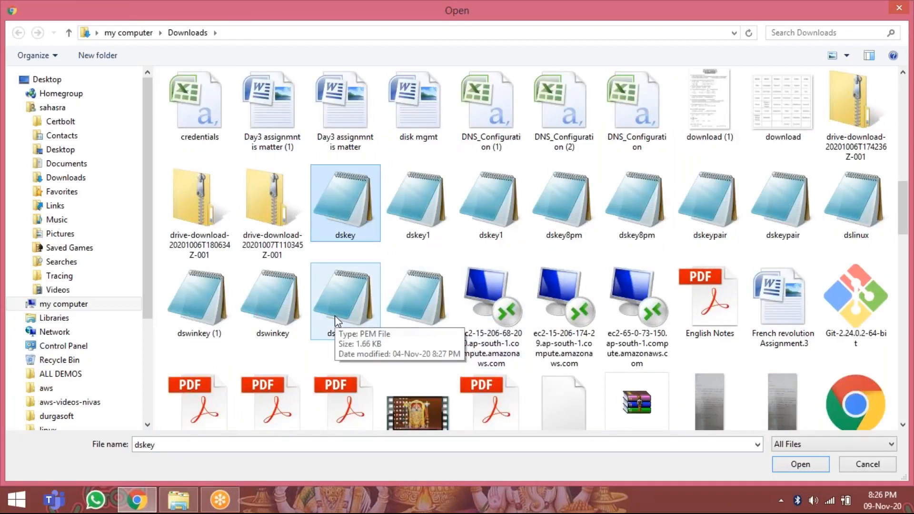
{"action": "left_click", "coordinate": [199, 304]}
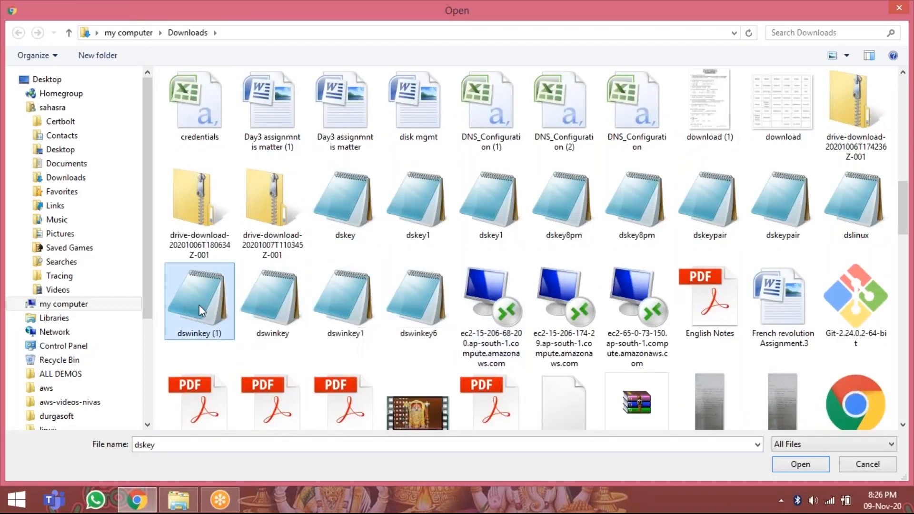
{"action": "double_click", "coordinate": [199, 305]}
{"action": "left_click", "coordinate": [676, 353]}
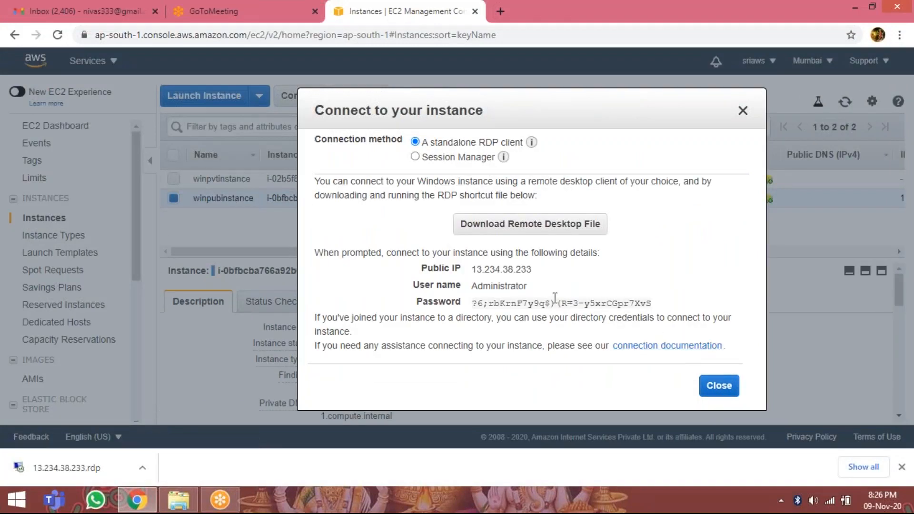
{"action": "left_click", "coordinate": [652, 304]}
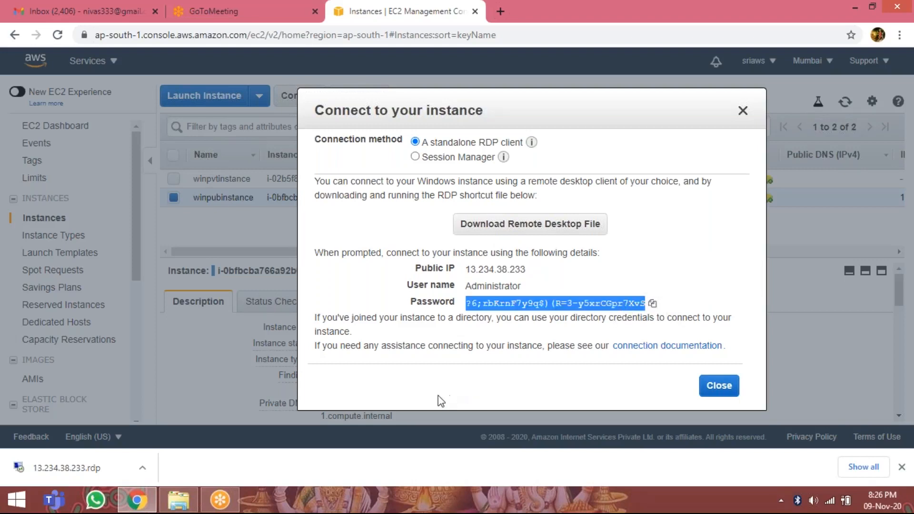
Start the remote desktop connection from the downloaded 13.234.38.233.rdp file despite the unknown publisher, and close the instance connection dialog.
{"action": "left_click", "coordinate": [73, 468]}
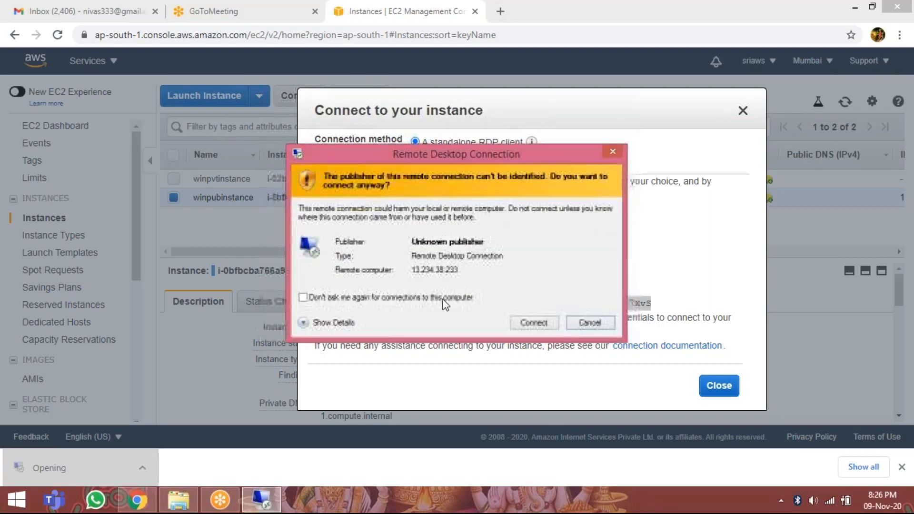
{"action": "left_click", "coordinate": [534, 323]}
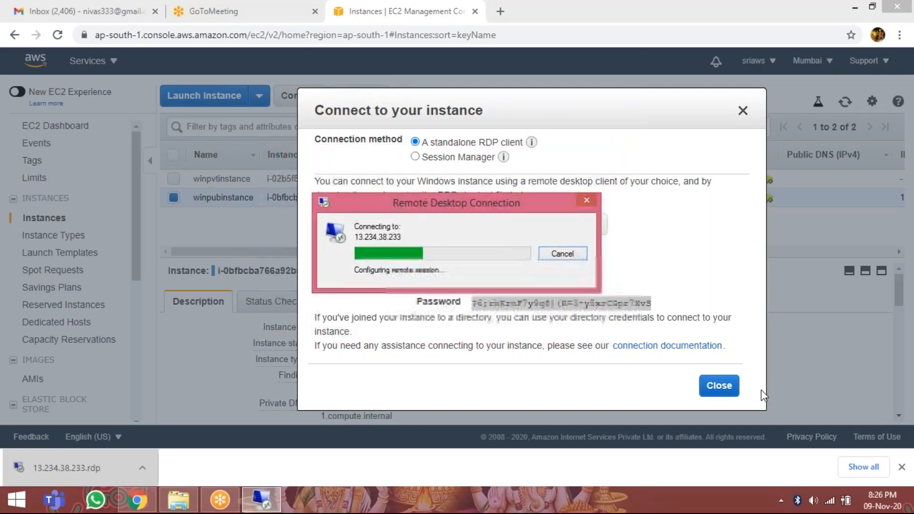
{"action": "left_click", "coordinate": [719, 387]}
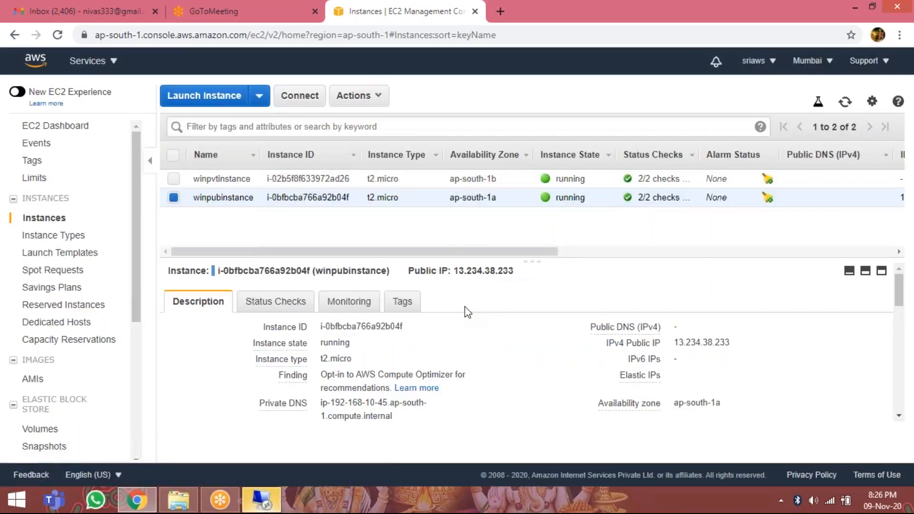
Sign in to the remote desktop as Administrator by pasting the account password, accepting the untrusted certificate and allowing network discovery.
{"action": "left_click", "coordinate": [259, 502]}
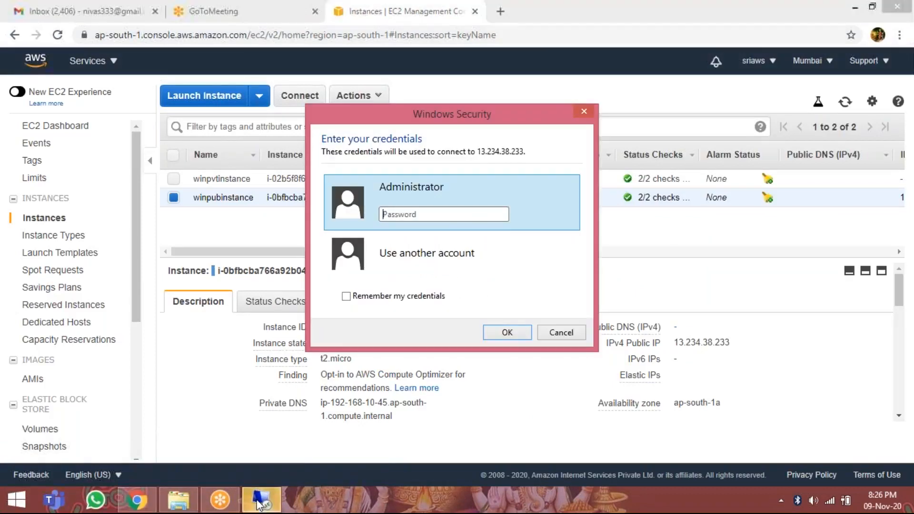
{"action": "right_click", "coordinate": [410, 216]}
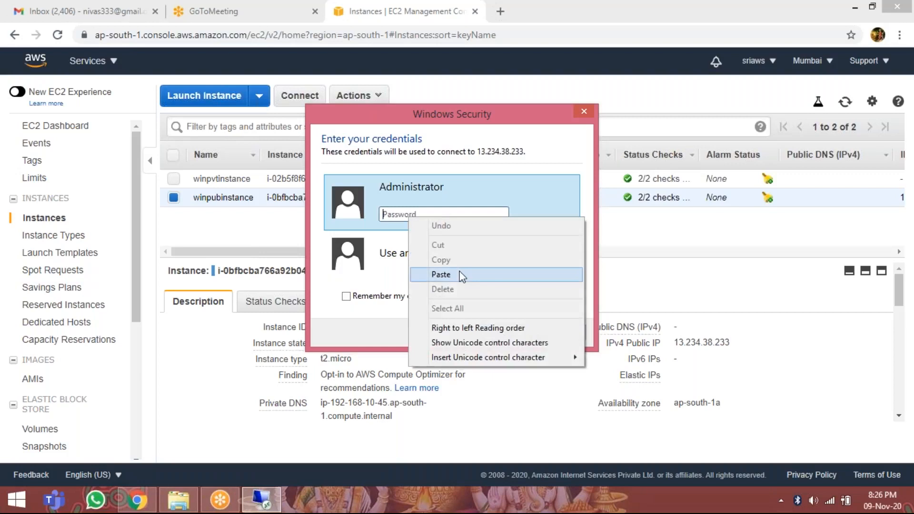
{"action": "left_click", "coordinate": [461, 276]}
{"action": "left_click", "coordinate": [498, 334]}
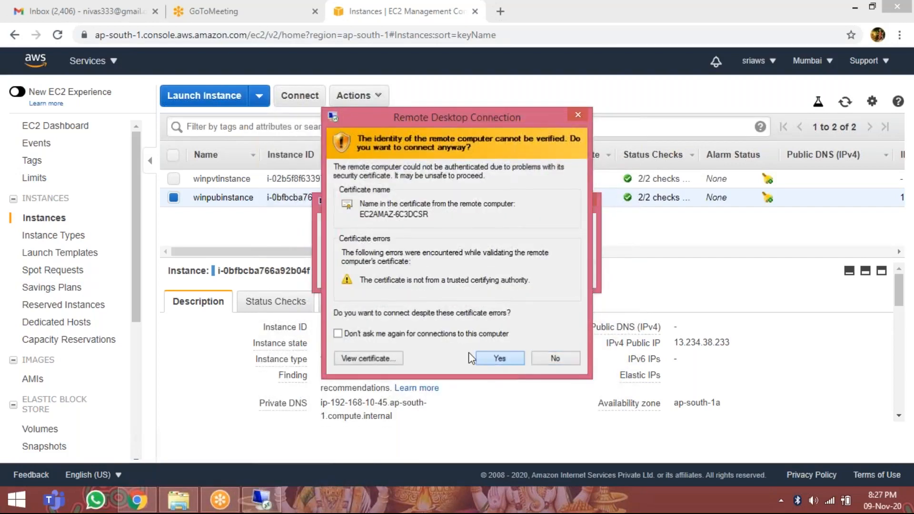
{"action": "left_click", "coordinate": [494, 349]}
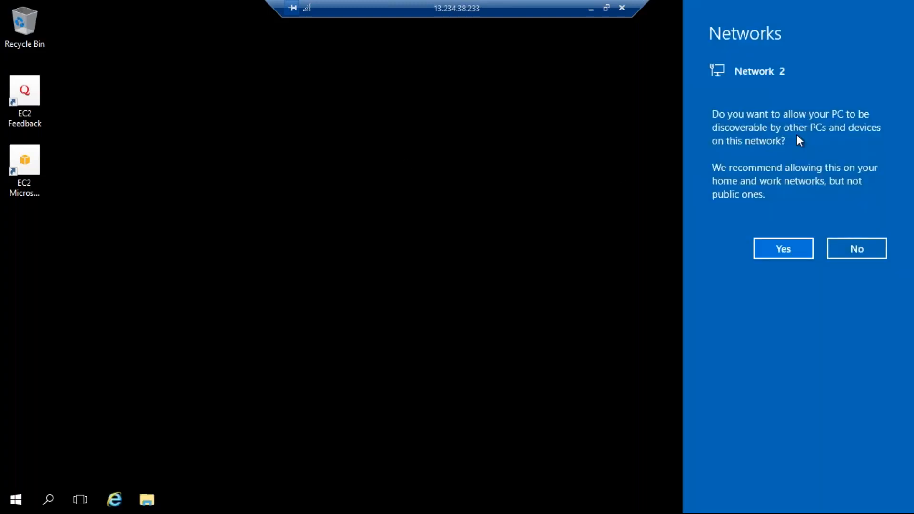
{"action": "left_click", "coordinate": [762, 251]}
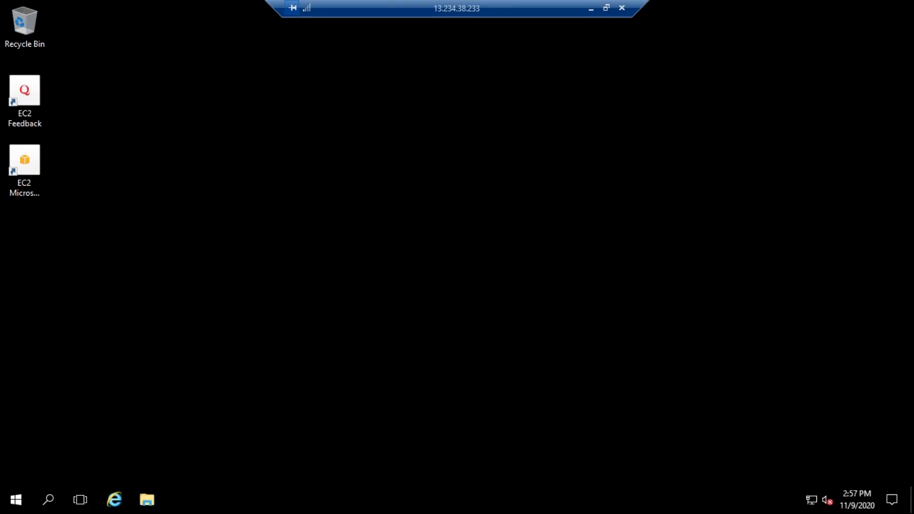
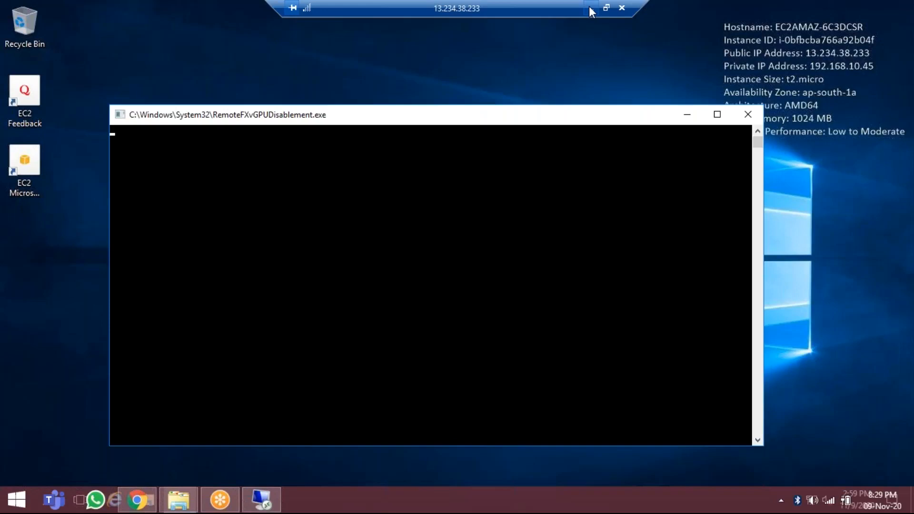
Switch to the EC2 console, select only winpvtinstance, and open the password retrieval for its connection.
{"action": "left_click", "coordinate": [591, 8]}
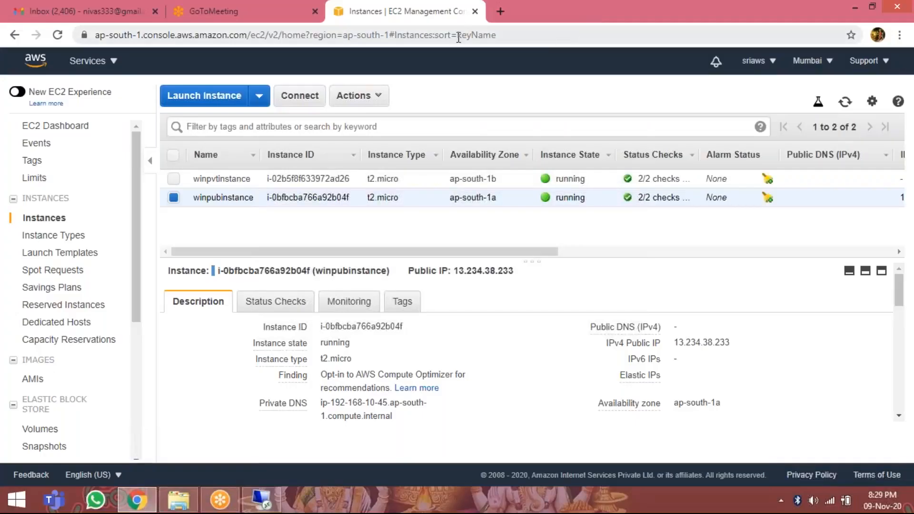
{"action": "left_click", "coordinate": [174, 179]}
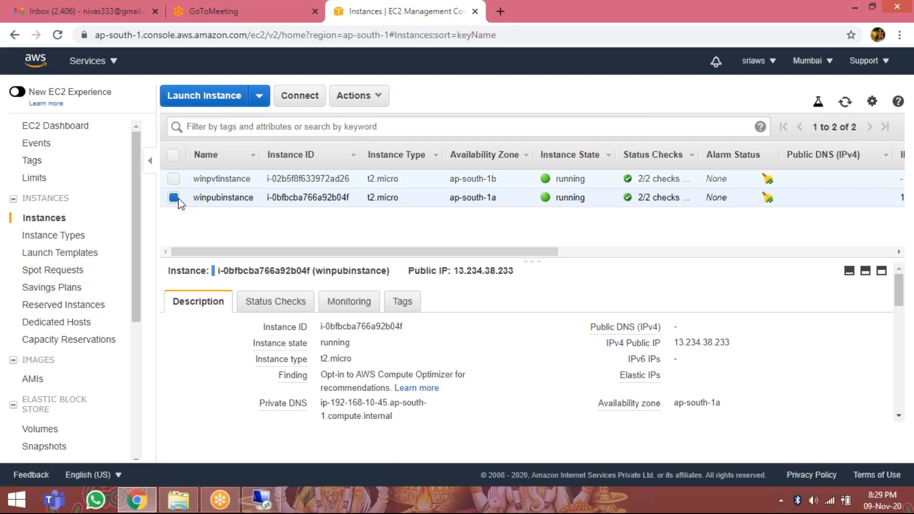
{"action": "left_click", "coordinate": [174, 197]}
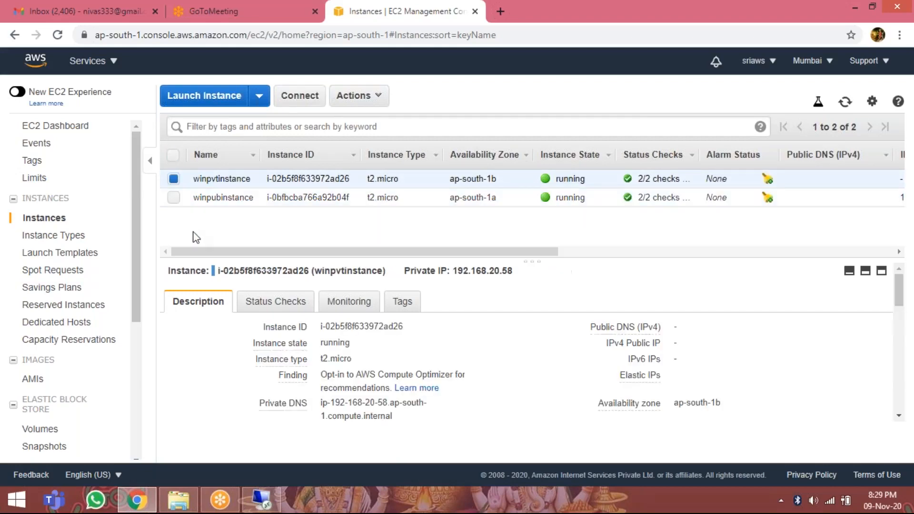
{"action": "scroll", "coordinate": [334, 367], "scroll_direction": "down", "scroll_amount": 1}
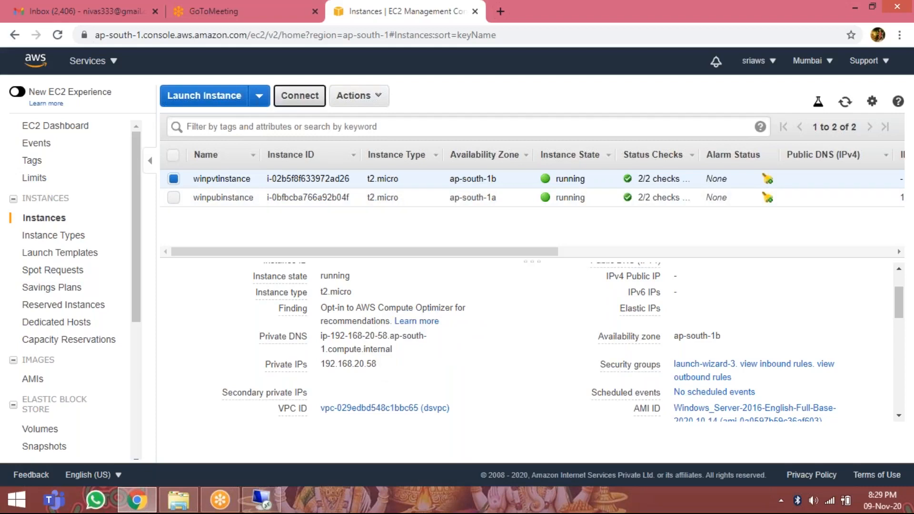
{"action": "left_click", "coordinate": [304, 98]}
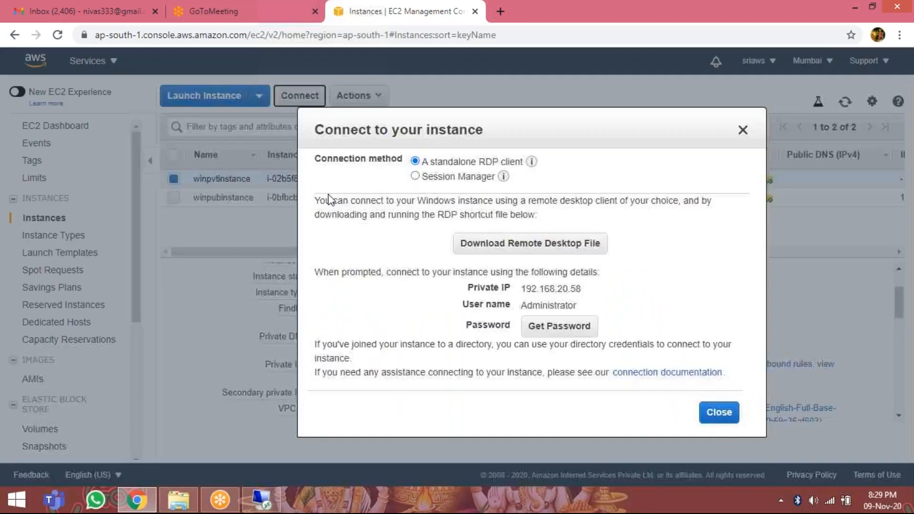
{"action": "left_click", "coordinate": [566, 333]}
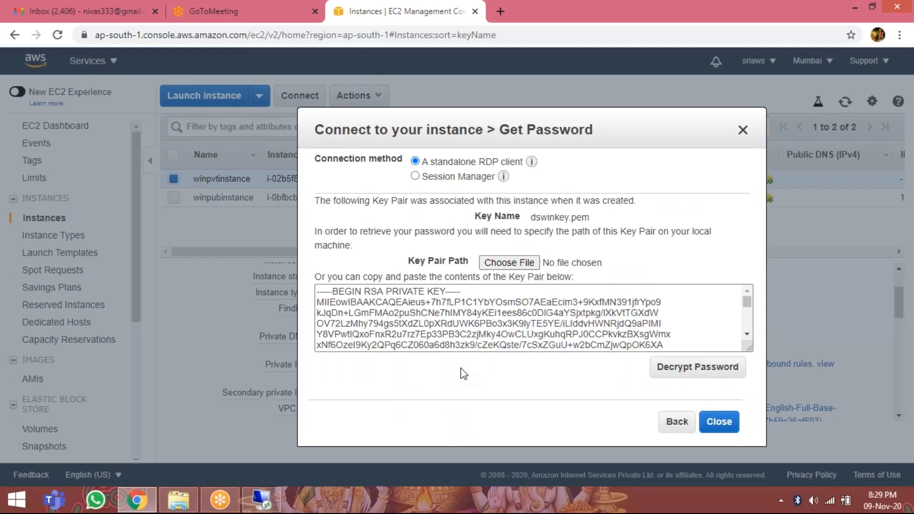
Try to decrypt the winpvtinstance password with the key file dswinkey1 from Downloads.
{"action": "left_click", "coordinate": [523, 266]}
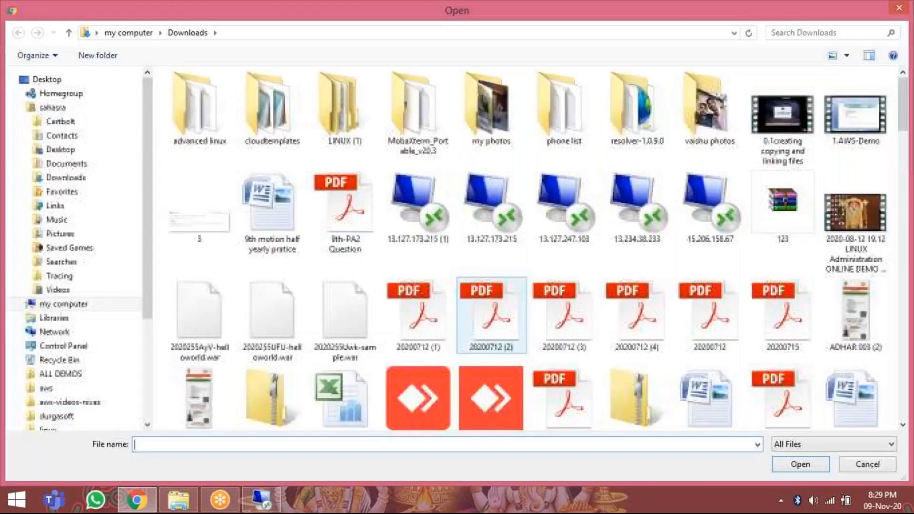
{"action": "left_click", "coordinate": [328, 309]}
{"action": "type", "text": "dskey"}
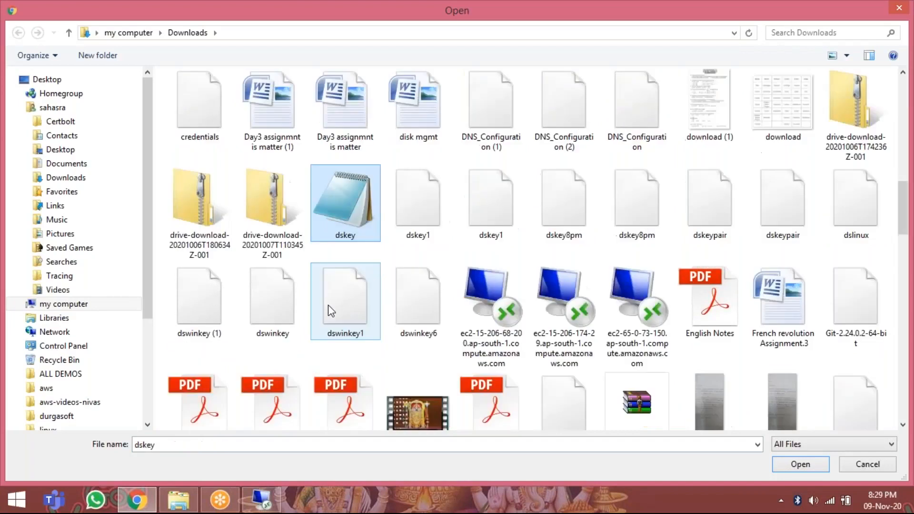
{"action": "left_click", "coordinate": [353, 316]}
{"action": "double_click", "coordinate": [352, 315]}
{"action": "left_click", "coordinate": [693, 371]}
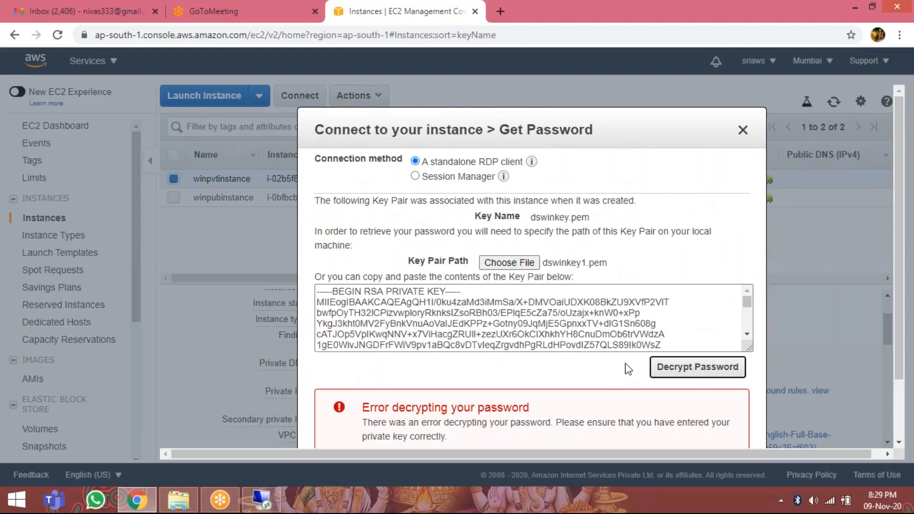
Try to decrypt the winpvtinstance password with the key file dswinkey from Downloads.
{"action": "left_click", "coordinate": [486, 269]}
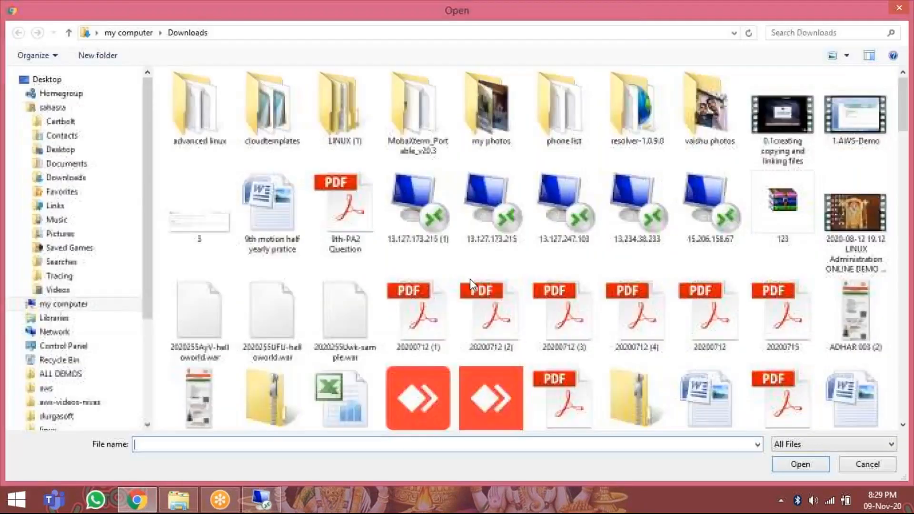
{"action": "left_click", "coordinate": [325, 352]}
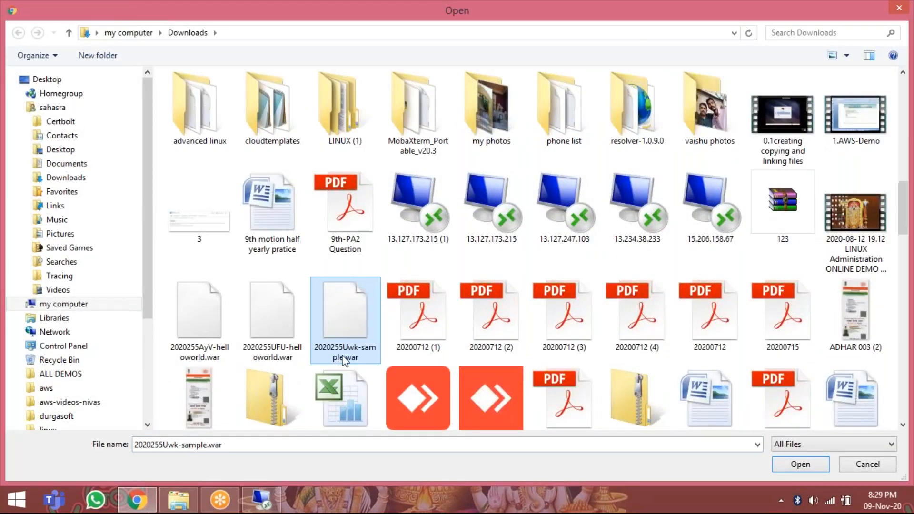
{"action": "type", "text": "dskey"}
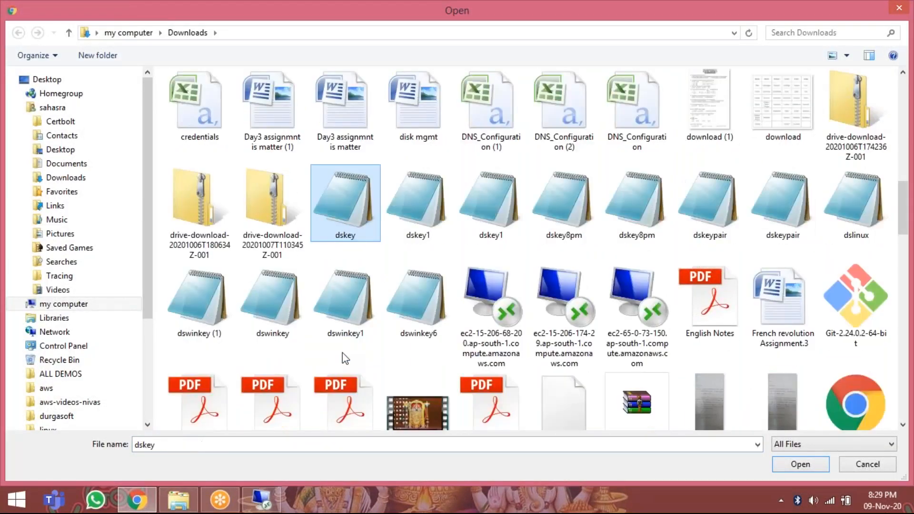
{"action": "double_click", "coordinate": [273, 307]}
{"action": "left_click", "coordinate": [681, 375]}
Decrypt the winpvtinstance password using the key file dswinkey (1) from Downloads, and copy the decrypted password.
{"action": "left_click", "coordinate": [509, 262]}
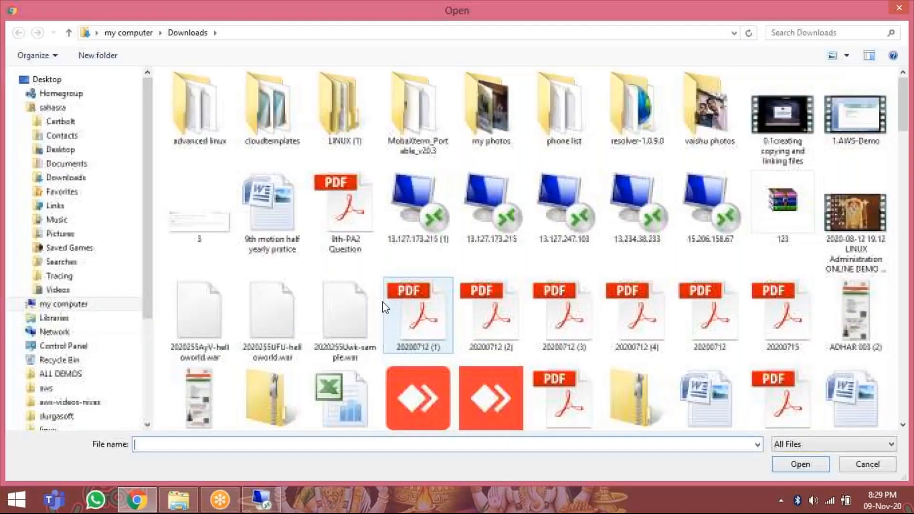
{"action": "left_click", "coordinate": [292, 311]}
{"action": "type", "text": "dskey"}
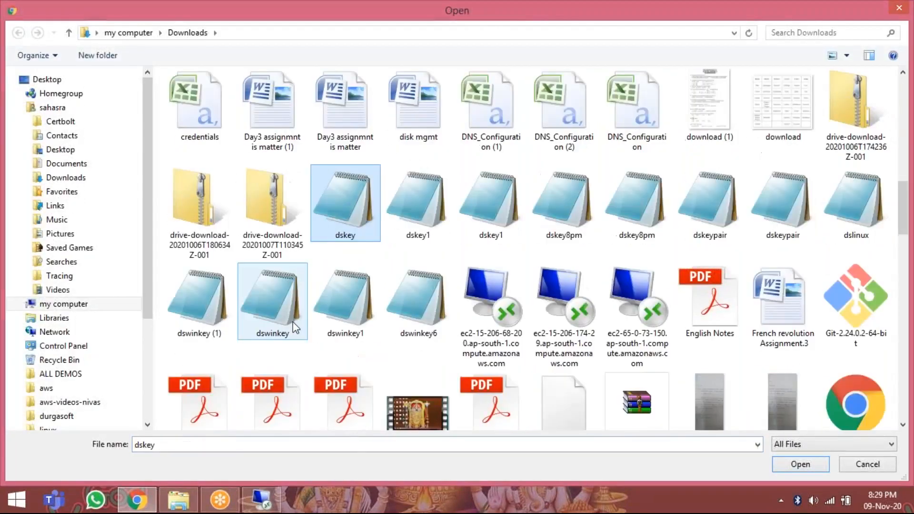
{"action": "double_click", "coordinate": [209, 319]}
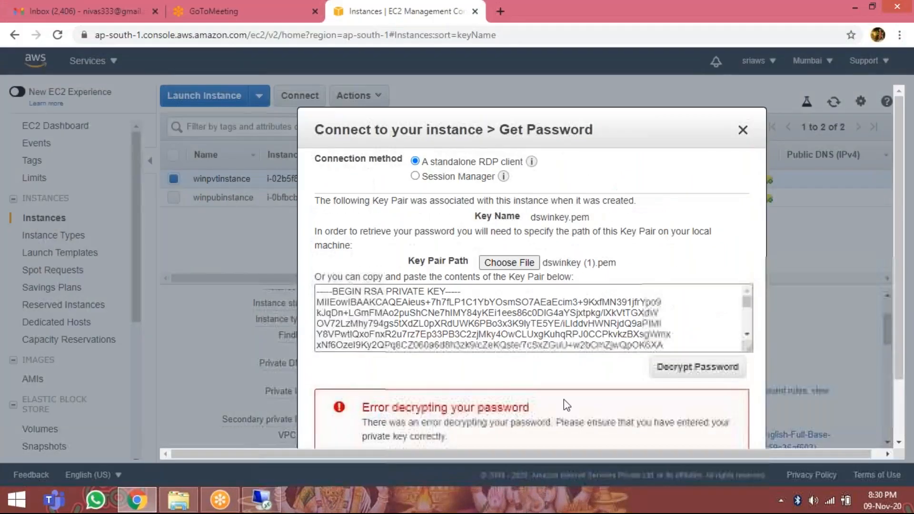
{"action": "left_click", "coordinate": [650, 373]}
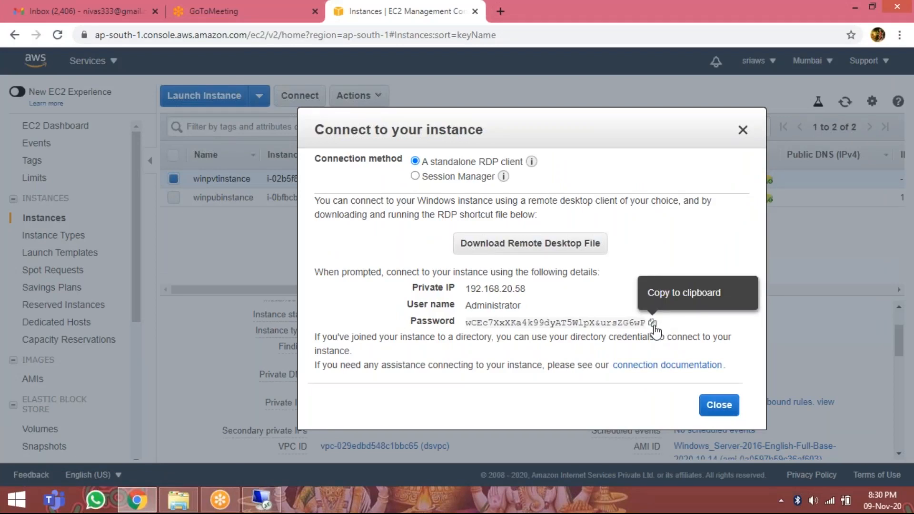
{"action": "left_click", "coordinate": [653, 324]}
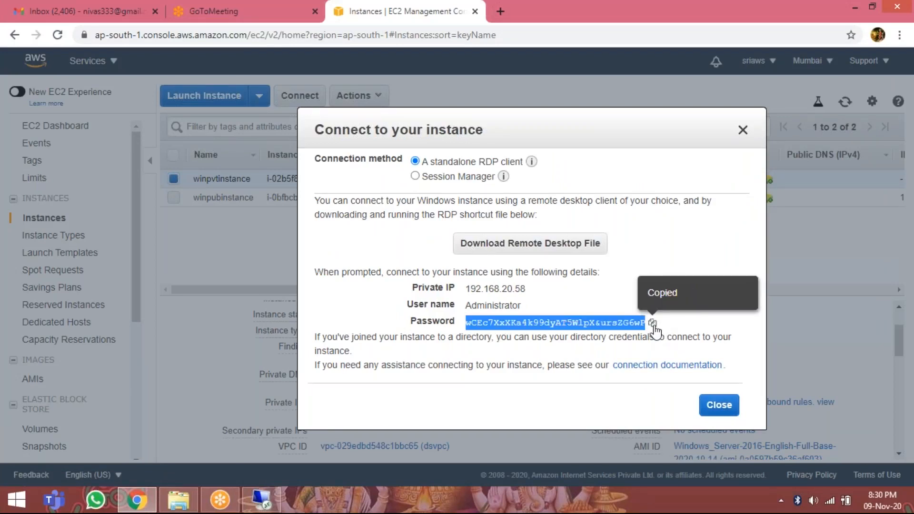
Paste the copied account password on the empty second line of the desktop's debug text file, and minimize the file.
{"action": "left_click", "coordinate": [858, 7]}
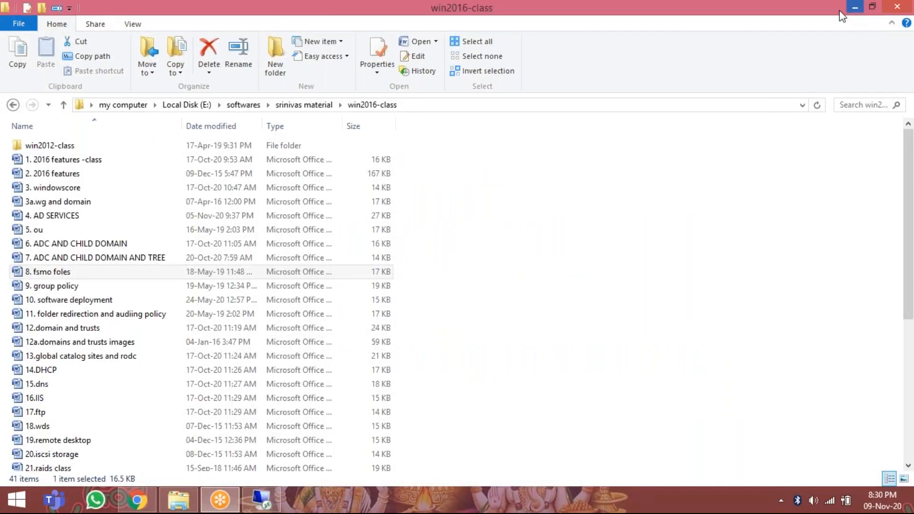
{"action": "left_click", "coordinate": [856, 7]}
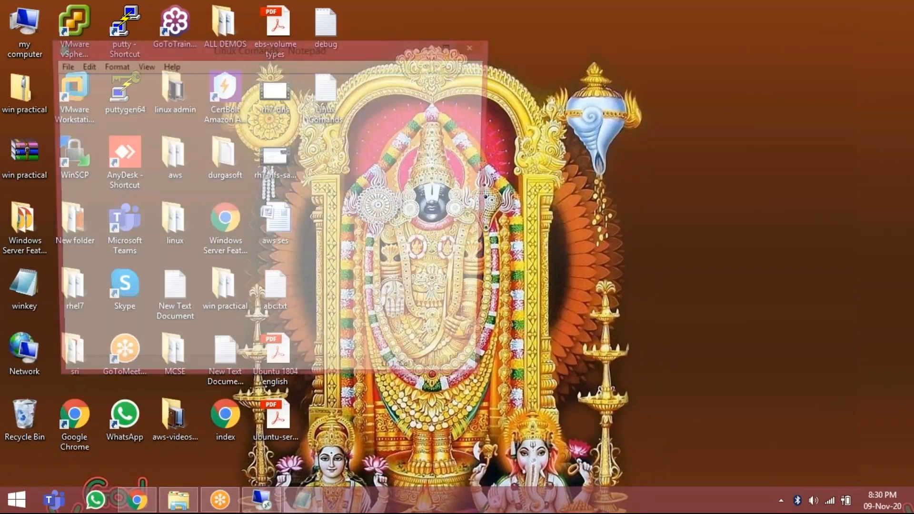
{"action": "scroll", "coordinate": [398, 273], "scroll_direction": "down", "scroll_amount": 10}
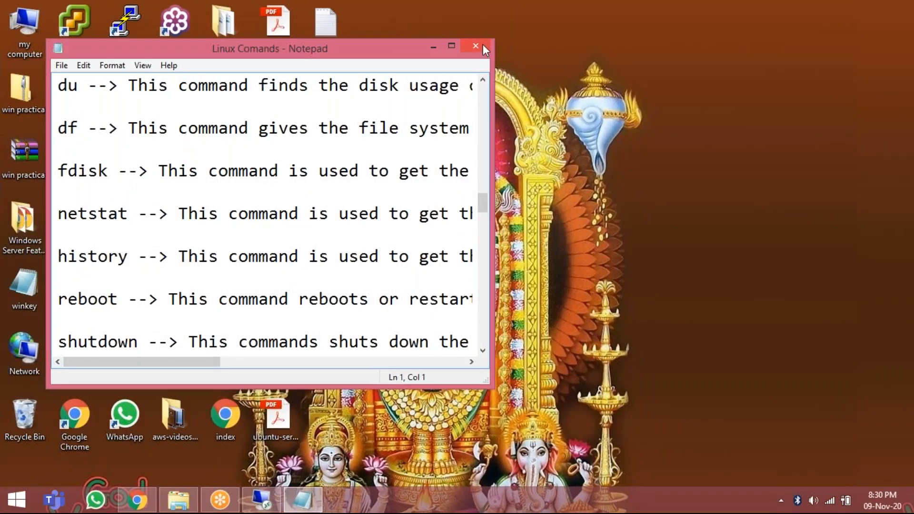
{"action": "left_click", "coordinate": [482, 45]}
{"action": "double_click", "coordinate": [326, 24]}
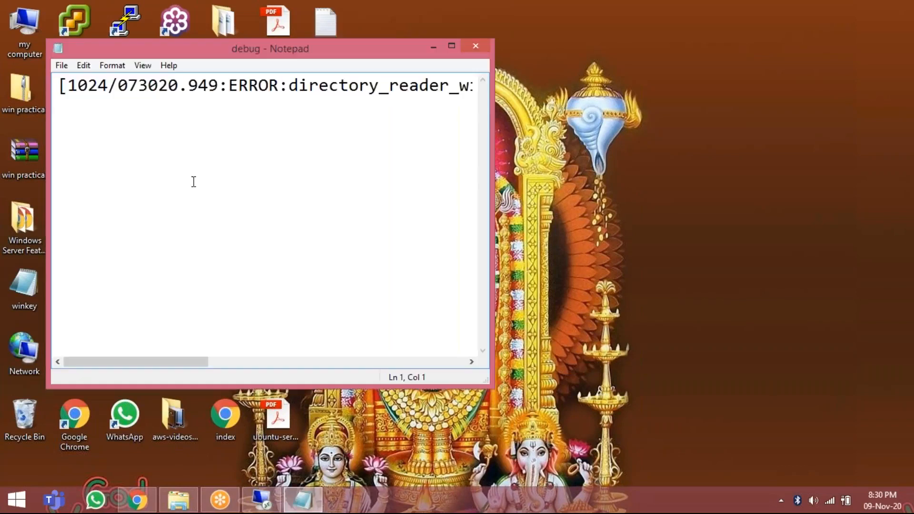
{"action": "left_click", "coordinate": [194, 183]}
{"action": "key", "text": "ctrl+v"}
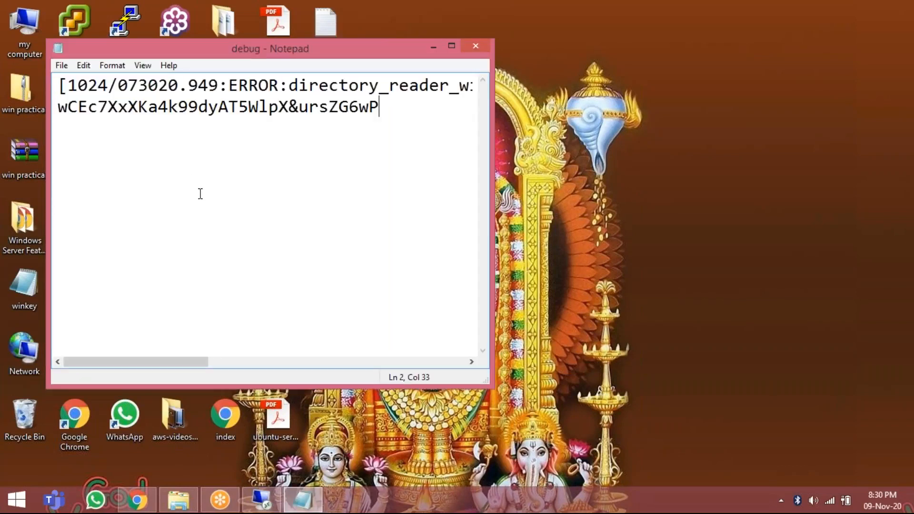
{"action": "left_click", "coordinate": [433, 46]}
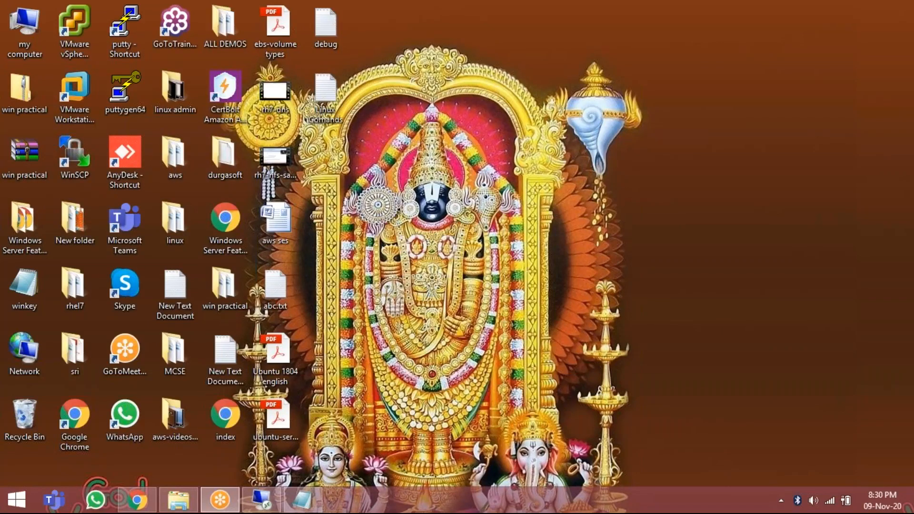
Return to the 13.234.38.233 remote session and launch Remote Desktop Connection by running mstsc in a command prompt.
{"action": "left_click", "coordinate": [261, 500]}
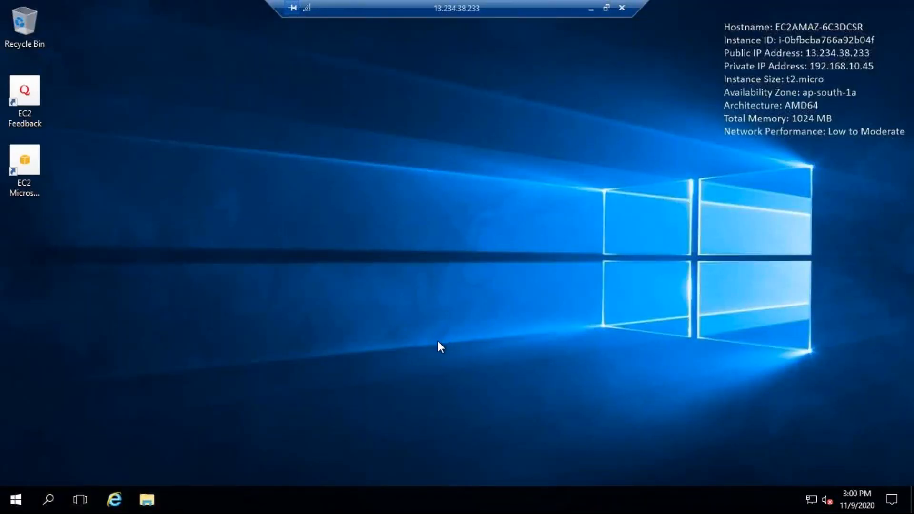
{"action": "key", "text": "super+r"}
{"action": "type", "text": "cmd"}
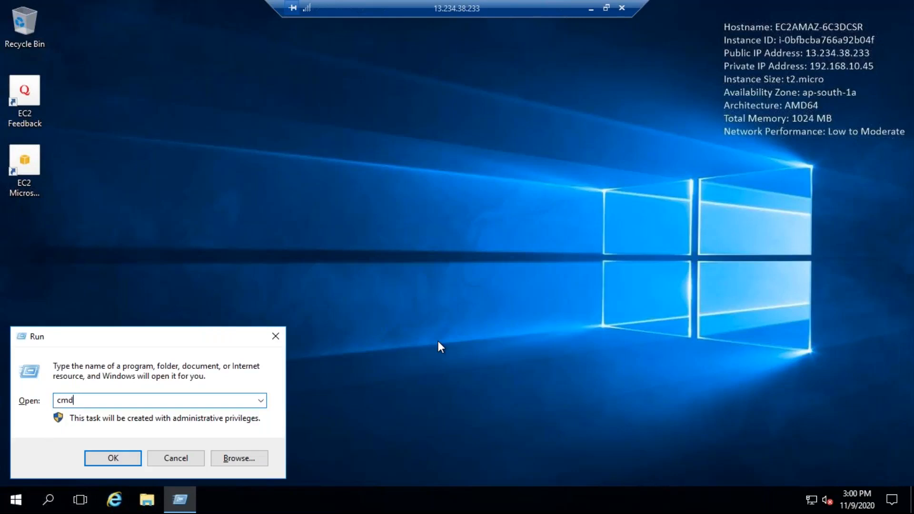
{"action": "key", "text": "Return"}
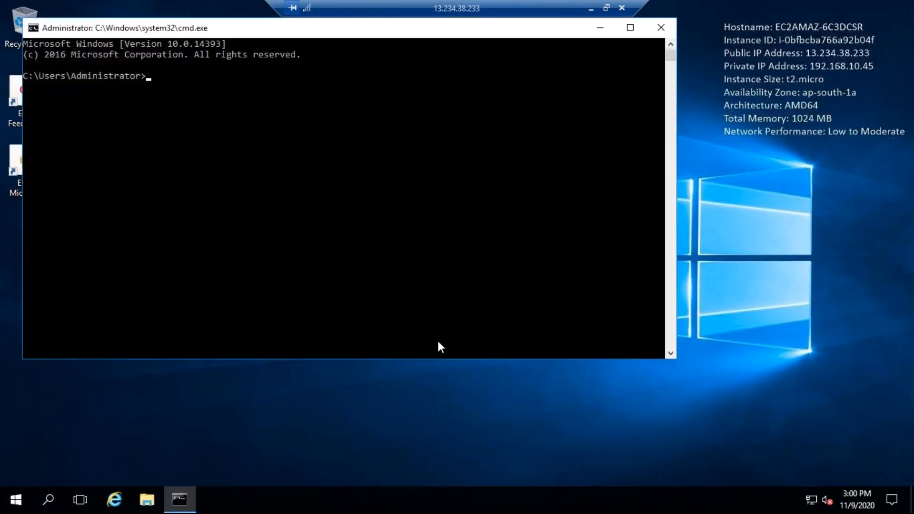
{"action": "type", "text": "mstsc"}
{"action": "key", "text": "Return"}
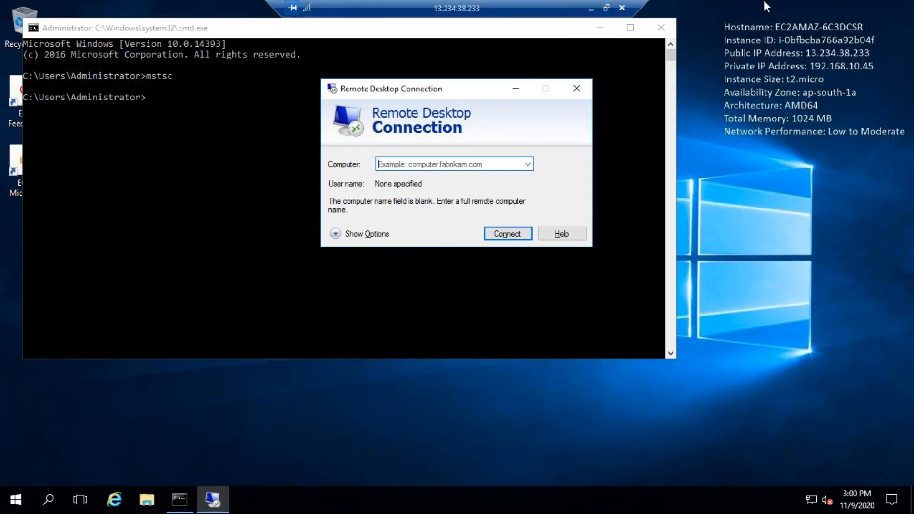
Copy the private IP 192.168.20.58 of winpvtinstance from its connection details in the EC2 console.
{"action": "left_click", "coordinate": [591, 9]}
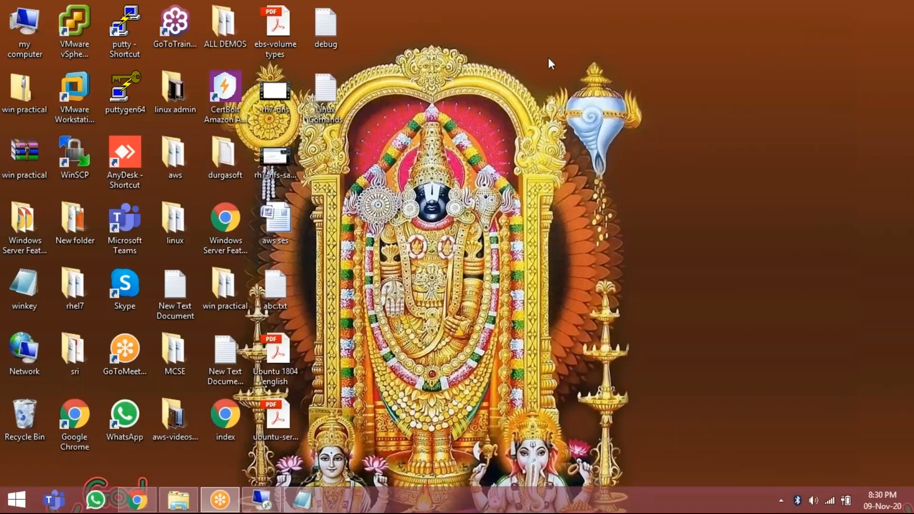
{"action": "left_click", "coordinate": [137, 500]}
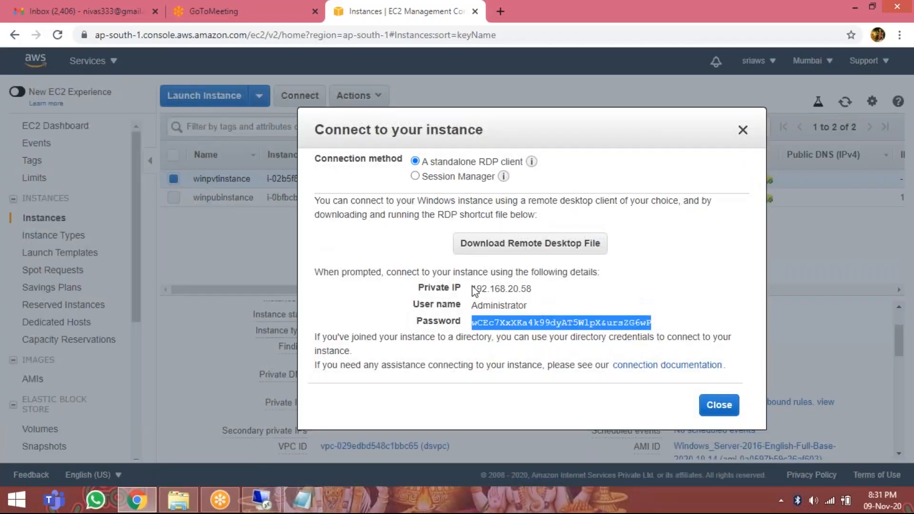
{"action": "left_click_drag", "start_coordinate": [474, 289], "coordinate": [535, 289]}
{"action": "right_click", "coordinate": [511, 287]}
{"action": "left_click", "coordinate": [526, 303]}
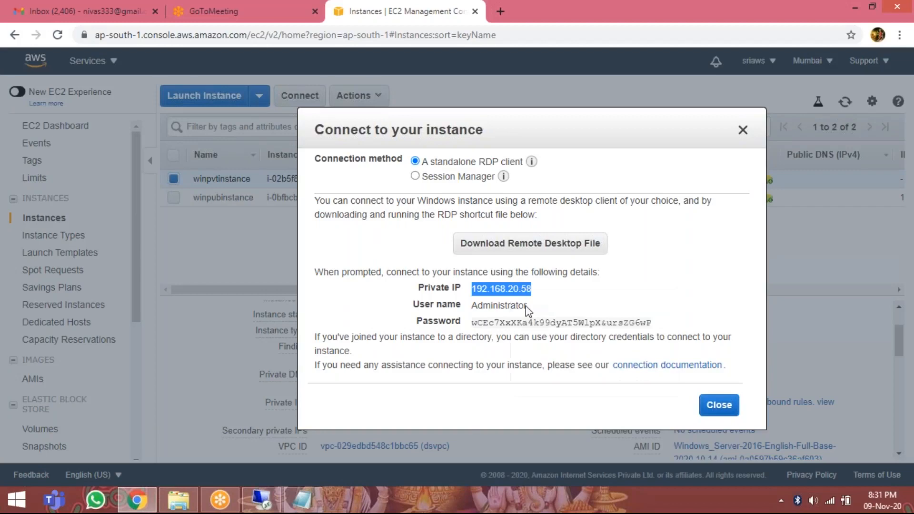
In the remote session, enter 192.168.20.58 as the computer for Remote Desktop Connection and start connecting.
{"action": "left_click", "coordinate": [265, 503]}
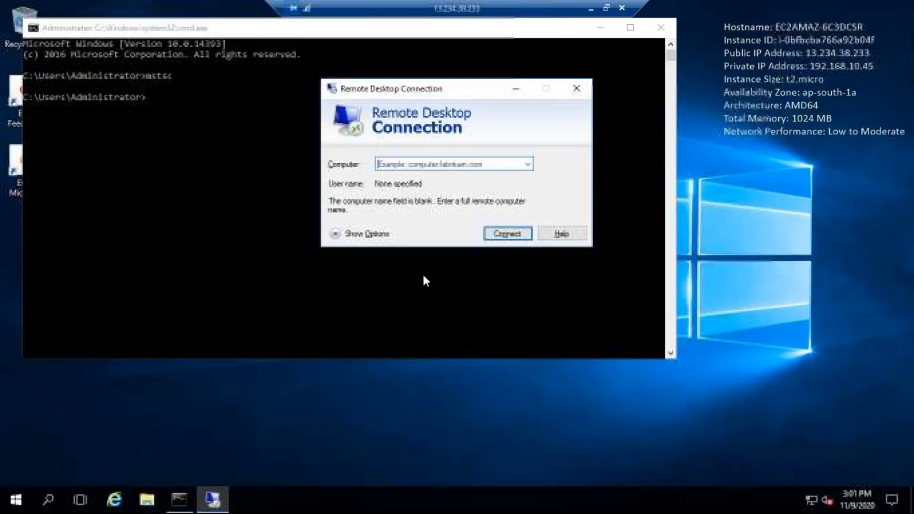
{"action": "left_click", "coordinate": [423, 164]}
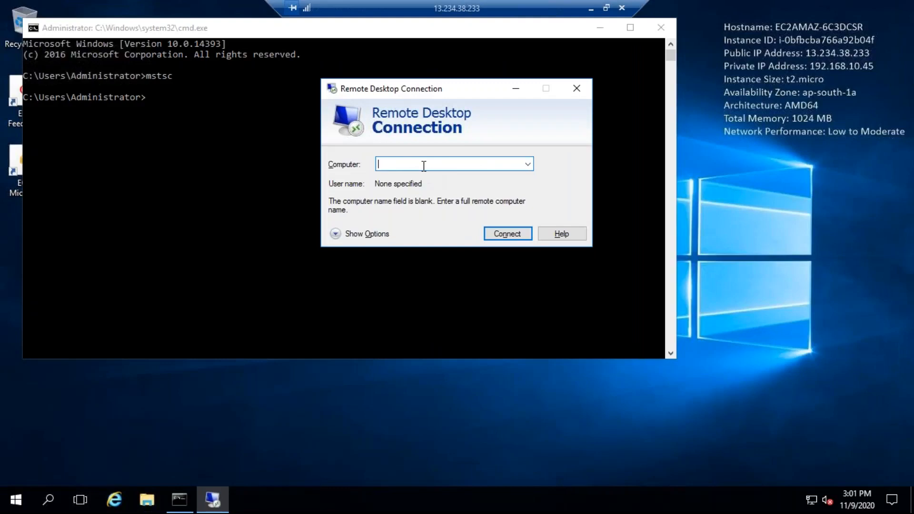
{"action": "key", "text": "ctrl+v"}
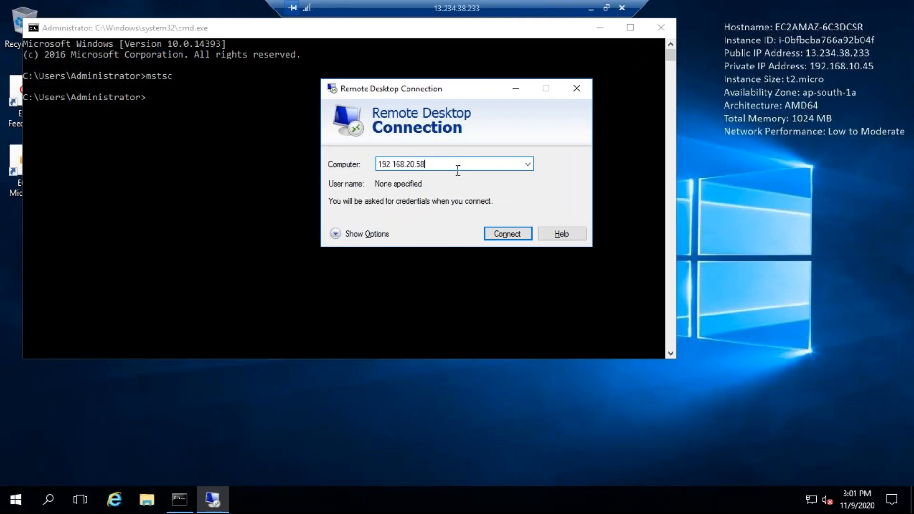
{"action": "left_click", "coordinate": [505, 235]}
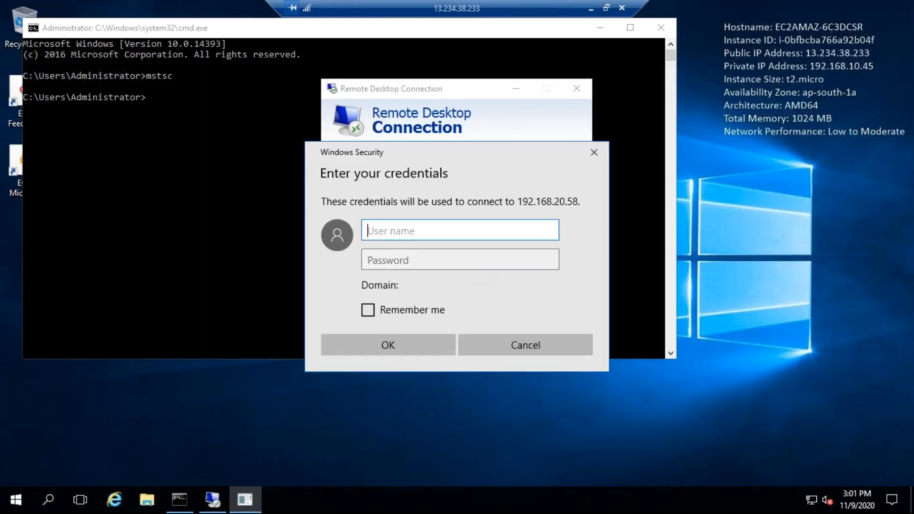
Enter administrator as the user name in the credentials prompt for 192.168.20.58.
{"action": "type", "text": "administrator"}
{"action": "key", "text": "Tab"}
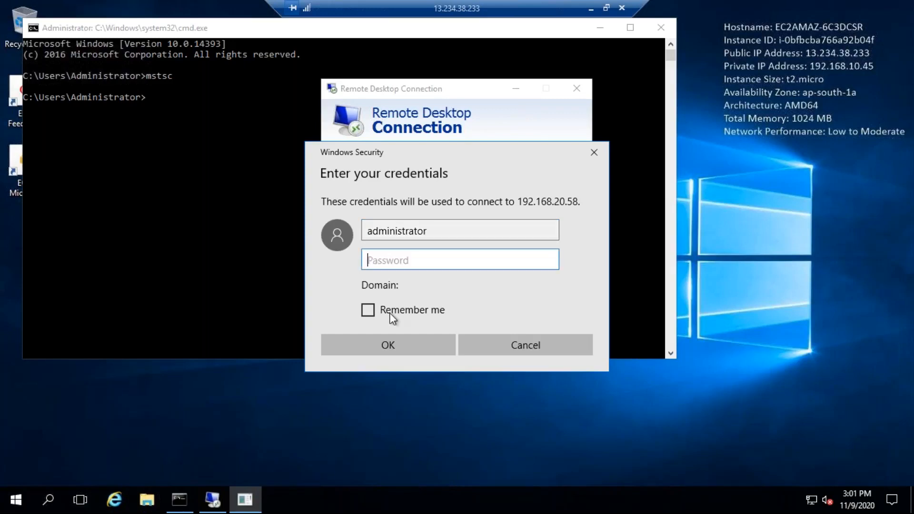
Leave the remote session, close winpvtinstance's connection details in the EC2 console, and minimize the browser.
{"action": "left_click", "coordinate": [592, 9]}
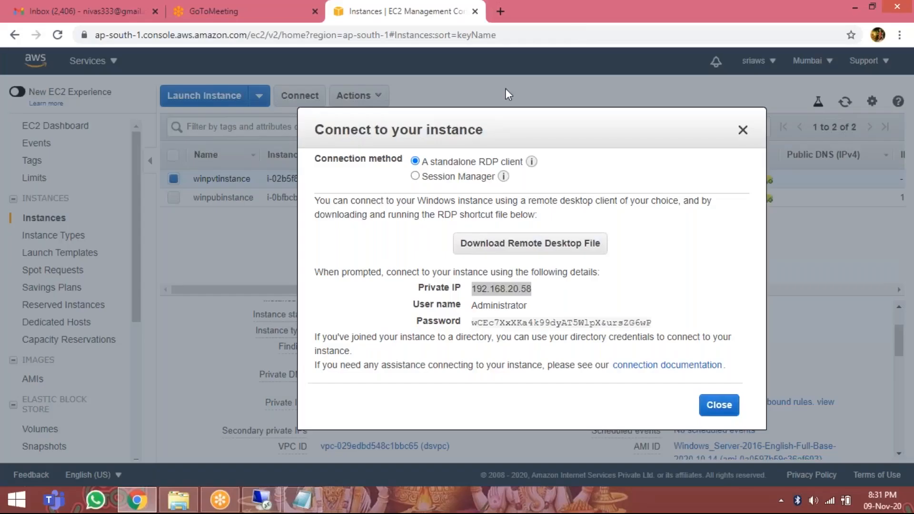
{"action": "left_click", "coordinate": [719, 406]}
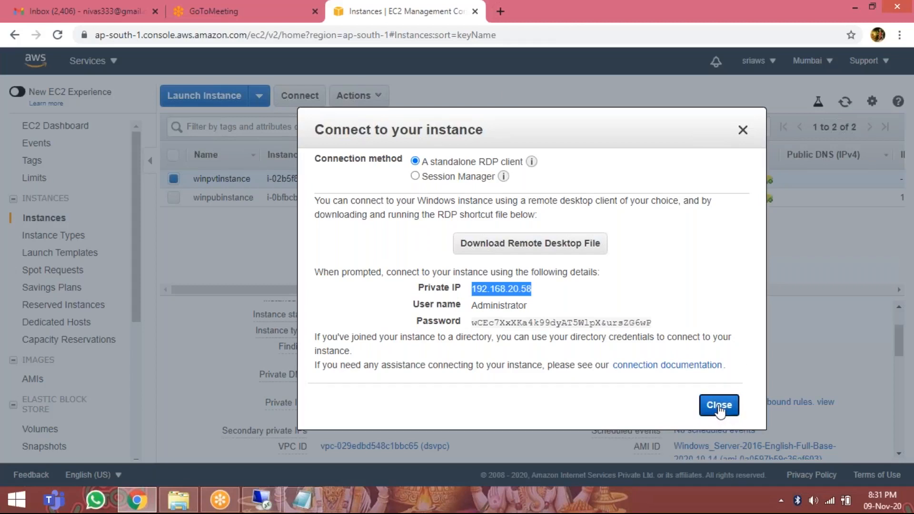
{"action": "left_click", "coordinate": [854, 8]}
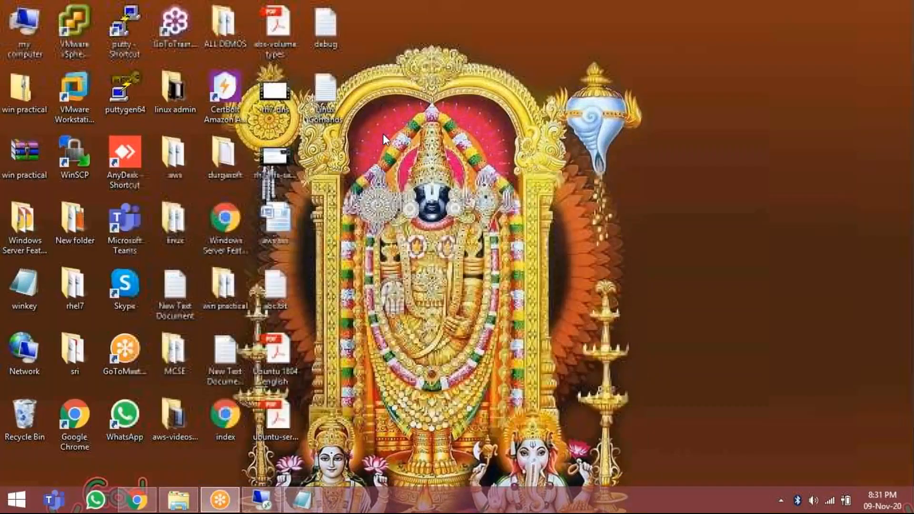
Bring up the debug text file containing the saved account password and copy the password from its second line.
{"action": "double_click", "coordinate": [325, 26]}
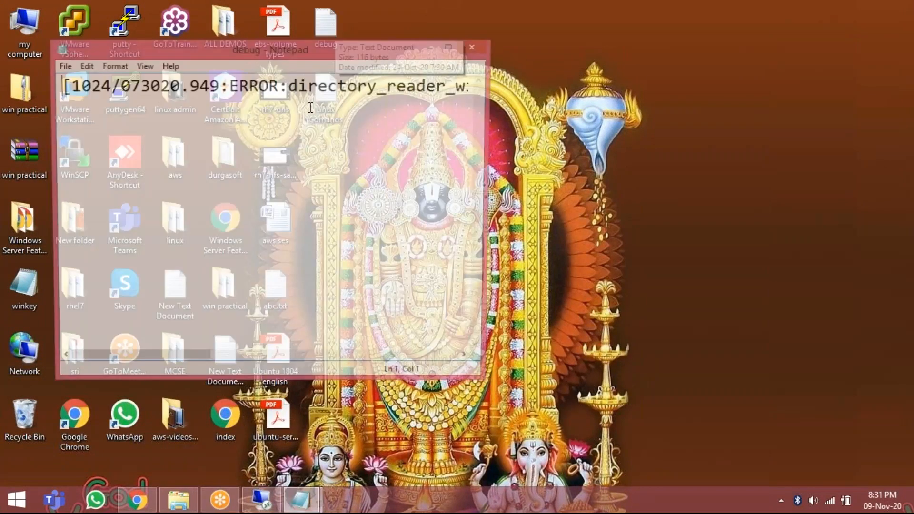
{"action": "left_click", "coordinate": [302, 500]}
{"action": "left_click", "coordinate": [363, 419]}
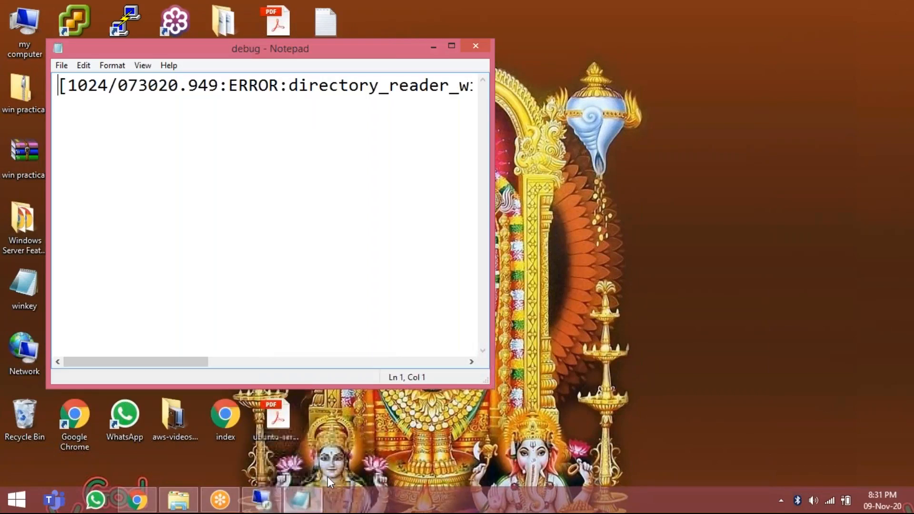
{"action": "left_click", "coordinate": [301, 500]}
{"action": "left_click", "coordinate": [260, 425]}
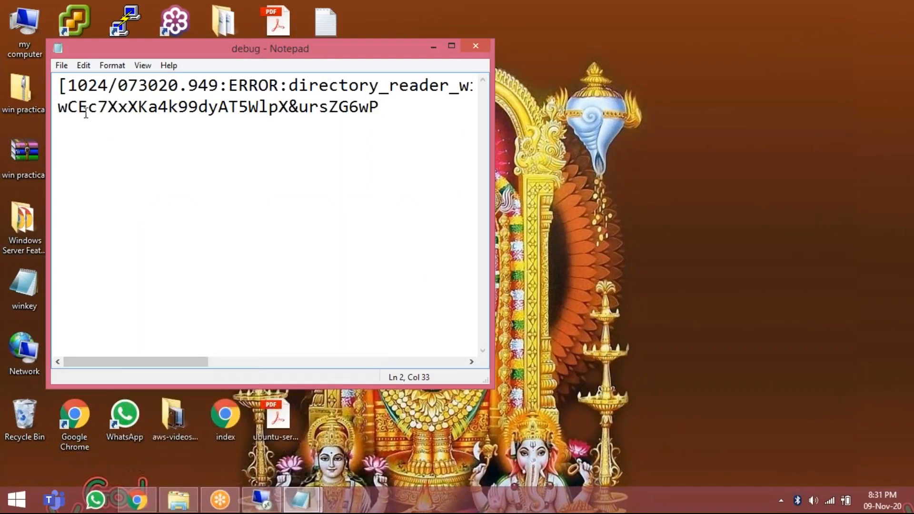
{"action": "left_click_drag", "start_coordinate": [59, 112], "coordinate": [384, 114]}
{"action": "right_click", "coordinate": [329, 107]}
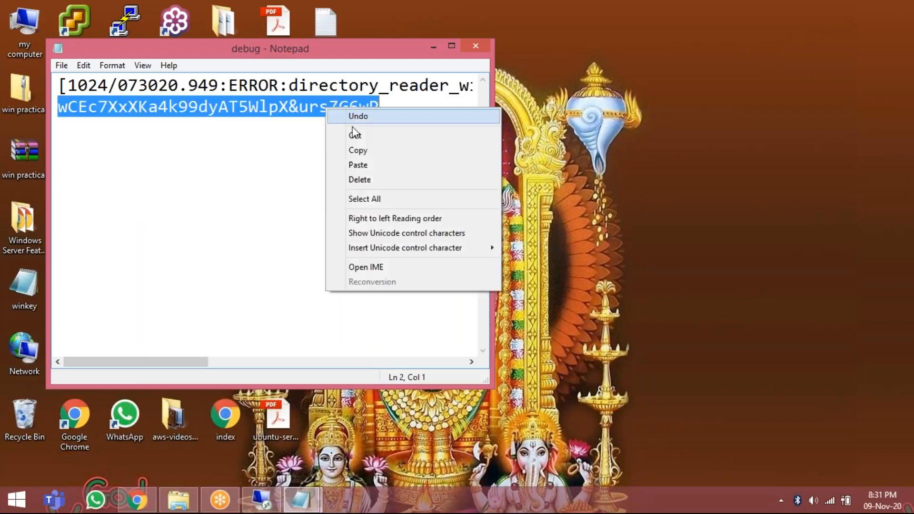
{"action": "left_click", "coordinate": [368, 151]}
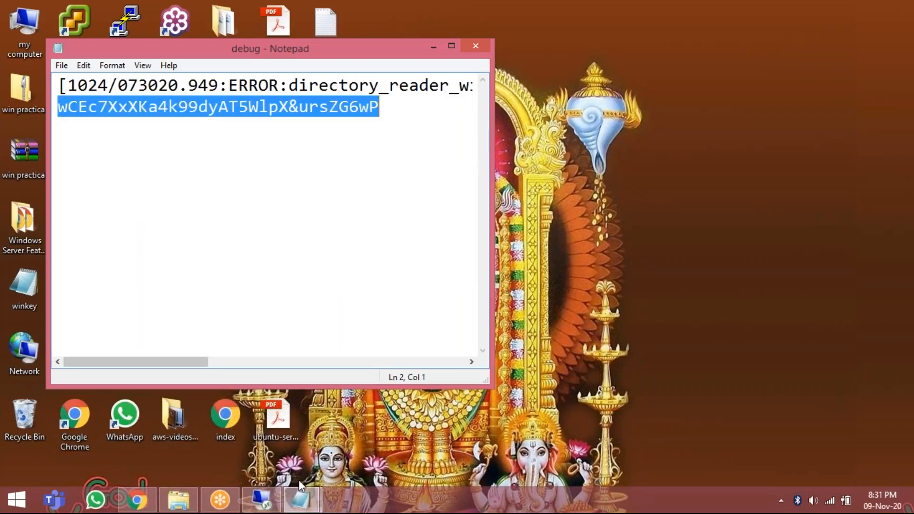
Return to the 13.234.38.233 session, paste the account password for 192.168.20.58, and submit the credentials to connect.
{"action": "left_click", "coordinate": [261, 500]}
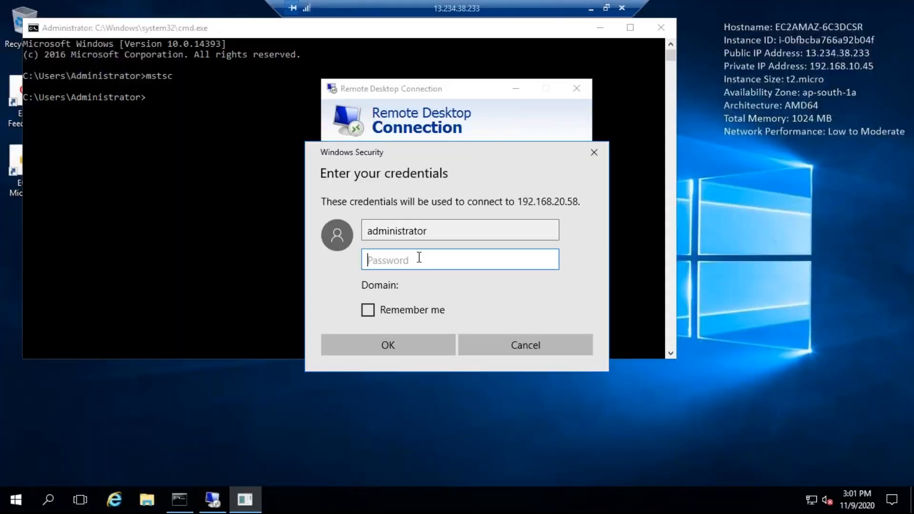
{"action": "key", "text": "ctrl+v"}
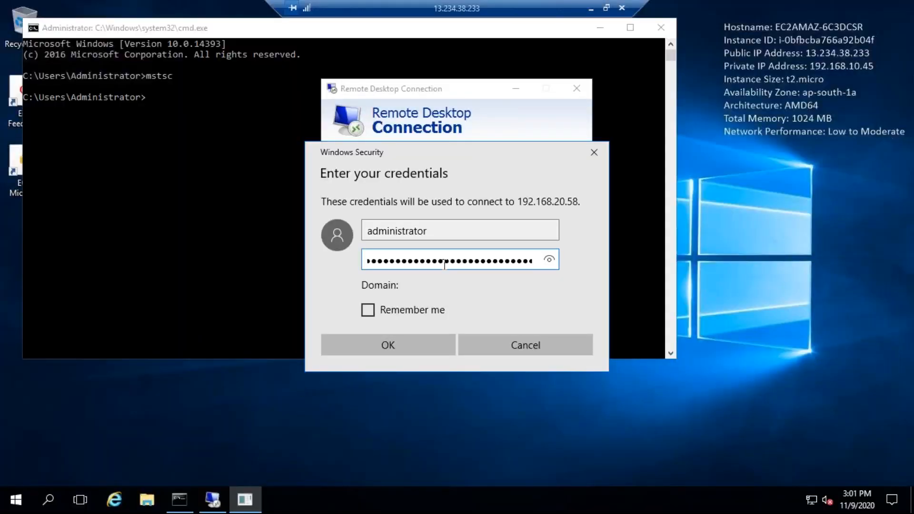
{"action": "left_click", "coordinate": [382, 347]}
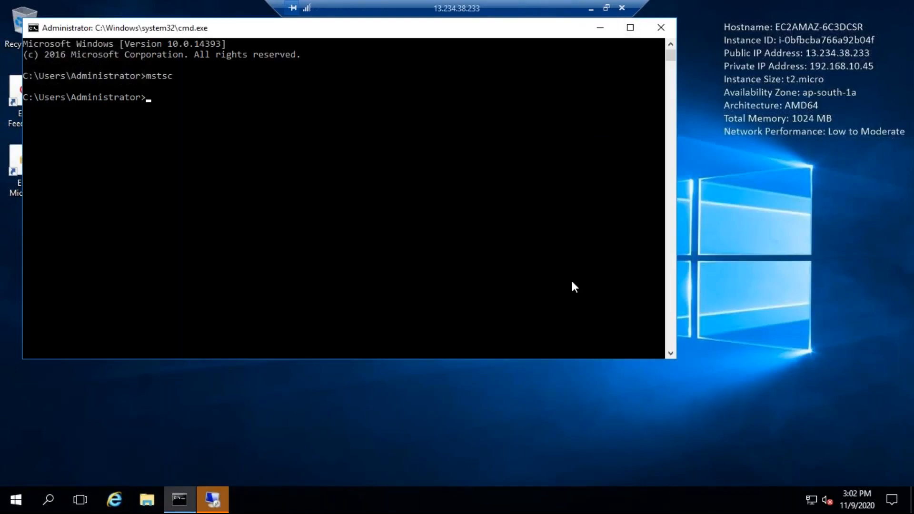
{"action": "left_click", "coordinate": [220, 503]}
{"action": "left_click", "coordinate": [494, 284]}
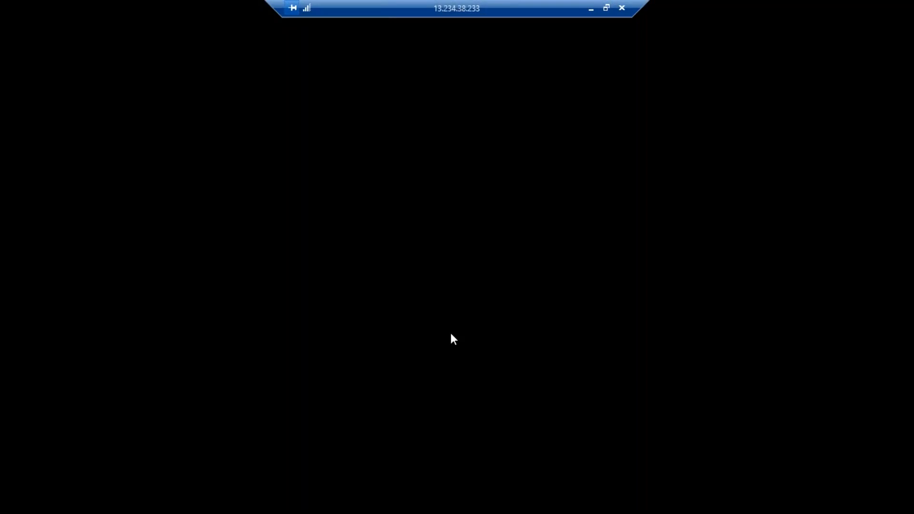
Minimize and reopen the remote session, and allow the private instance to be discoverable on Network 2.
{"action": "left_click", "coordinate": [590, 9]}
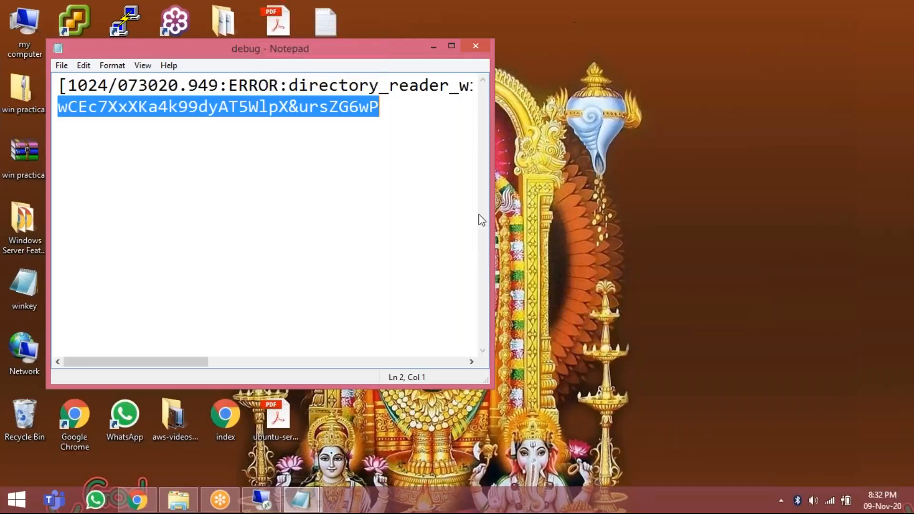
{"action": "left_click", "coordinate": [264, 507]}
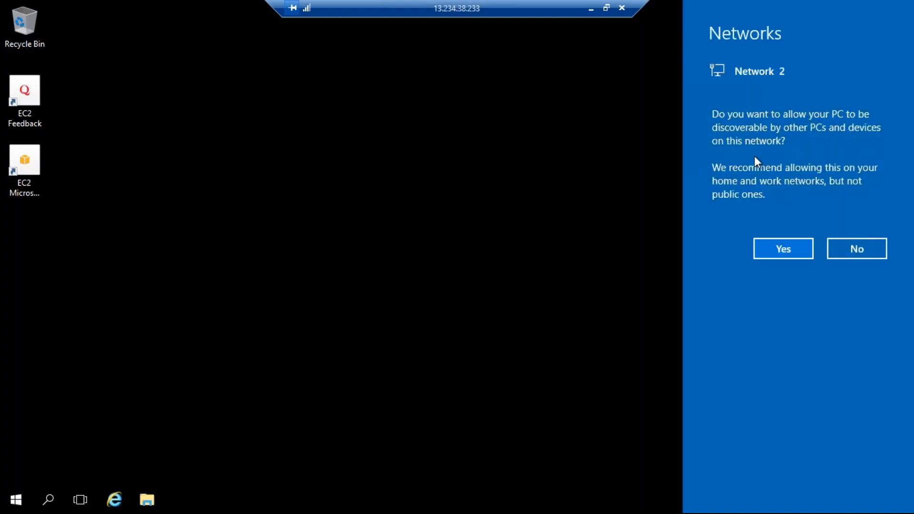
{"action": "left_click", "coordinate": [766, 244]}
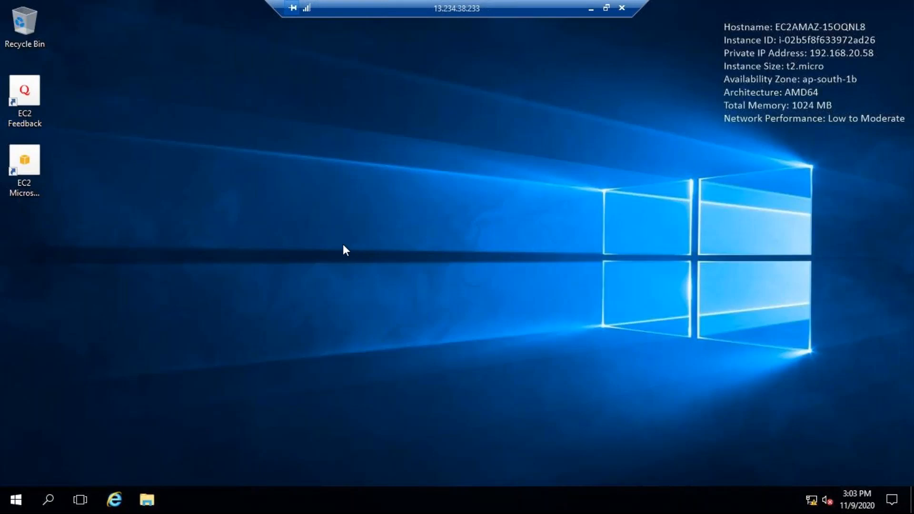
Open Internet Explorer on the private instance, accept the recommended security settings, and maximize its window.
{"action": "left_click", "coordinate": [117, 500]}
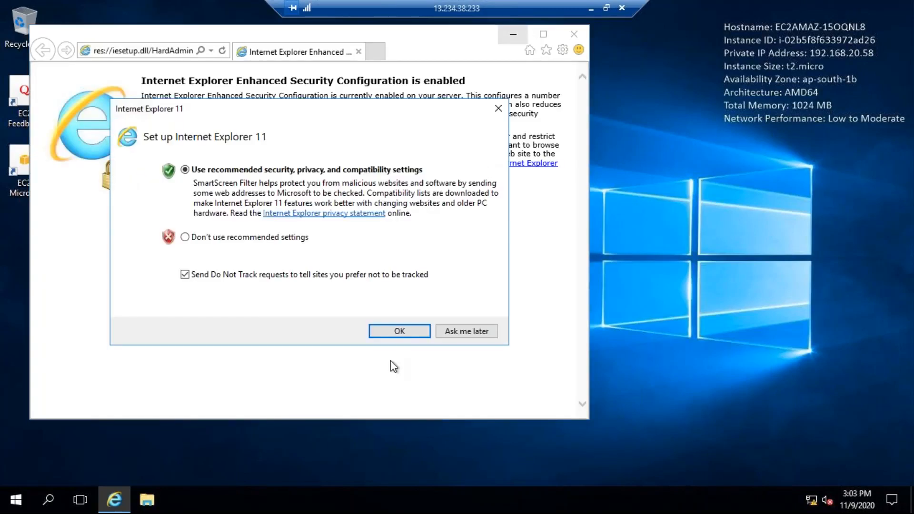
{"action": "left_click", "coordinate": [391, 333]}
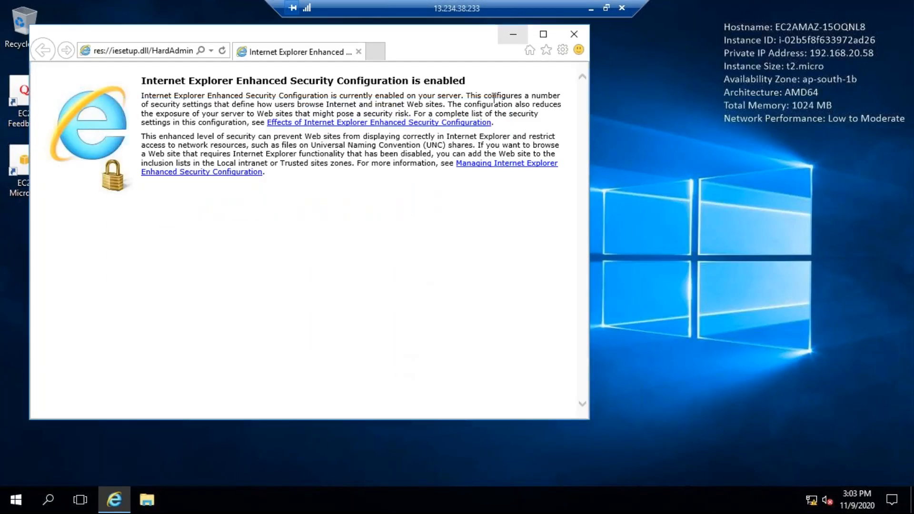
{"action": "left_click", "coordinate": [543, 33]}
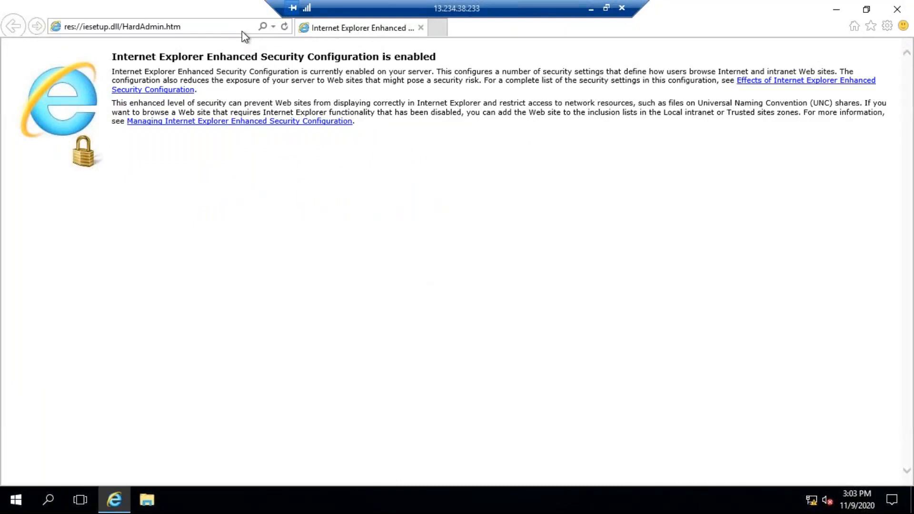
{"action": "left_click", "coordinate": [221, 29]}
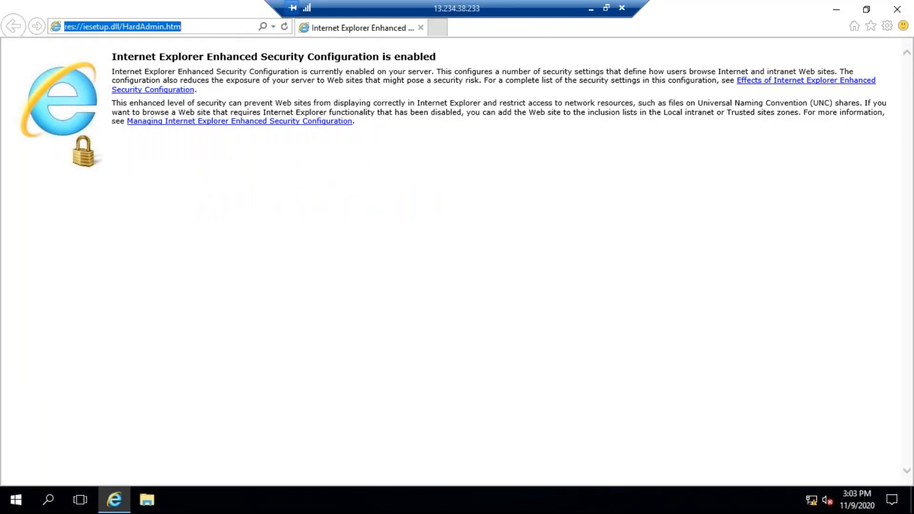
{"action": "type", "text": "www.gmail.com"}
{"action": "key", "text": "Return"}
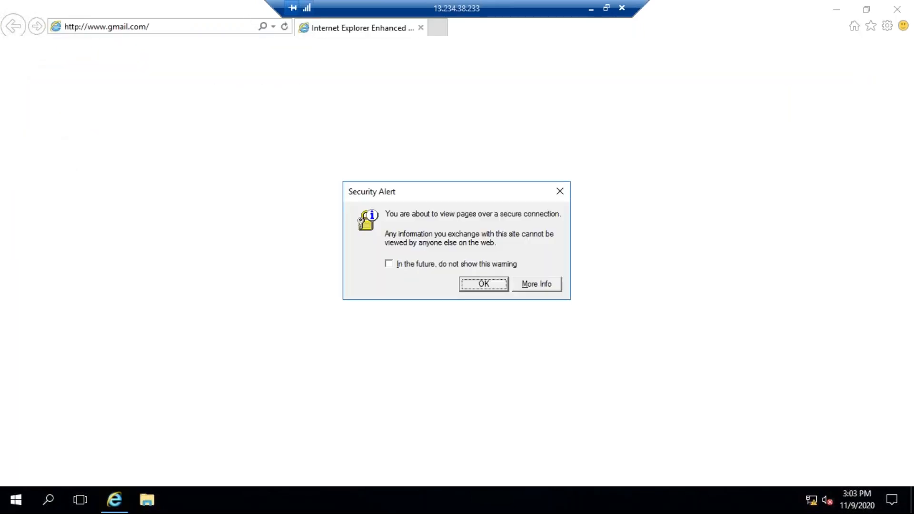
{"action": "left_click", "coordinate": [443, 264]}
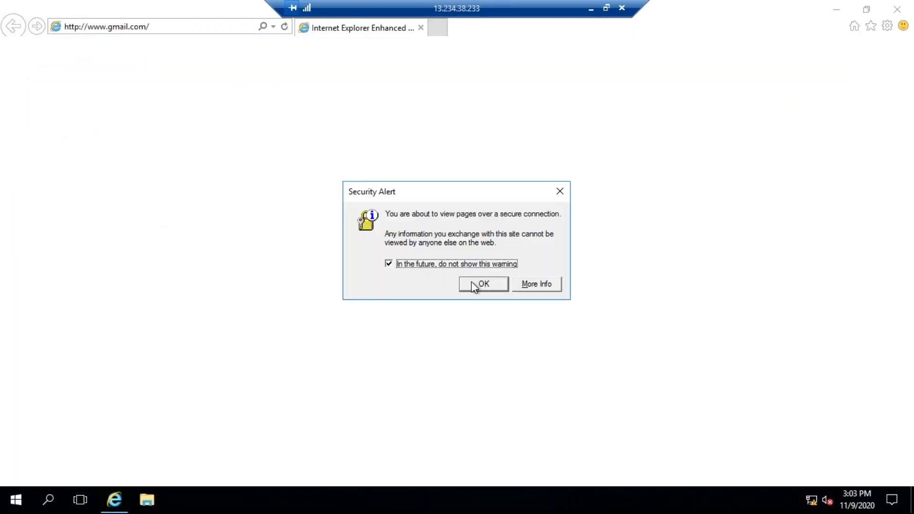
{"action": "left_click", "coordinate": [473, 283]}
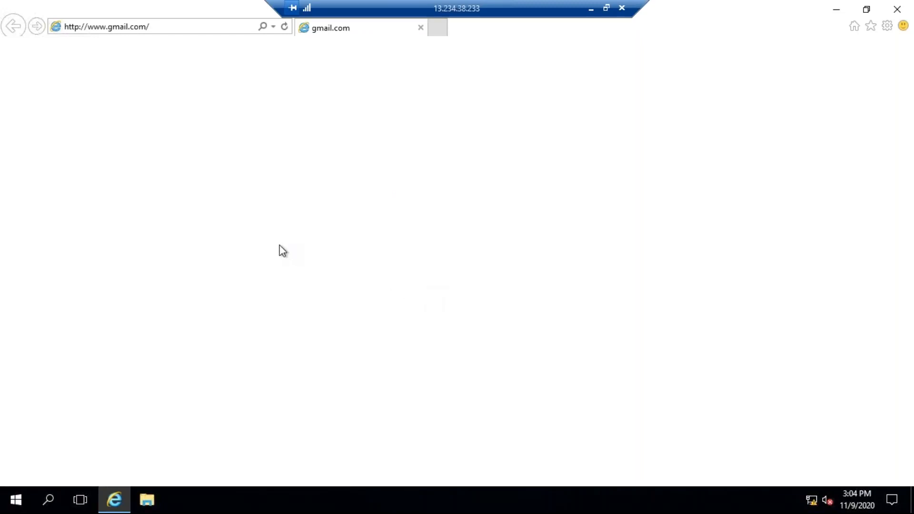
{"action": "left_click", "coordinate": [202, 29]}
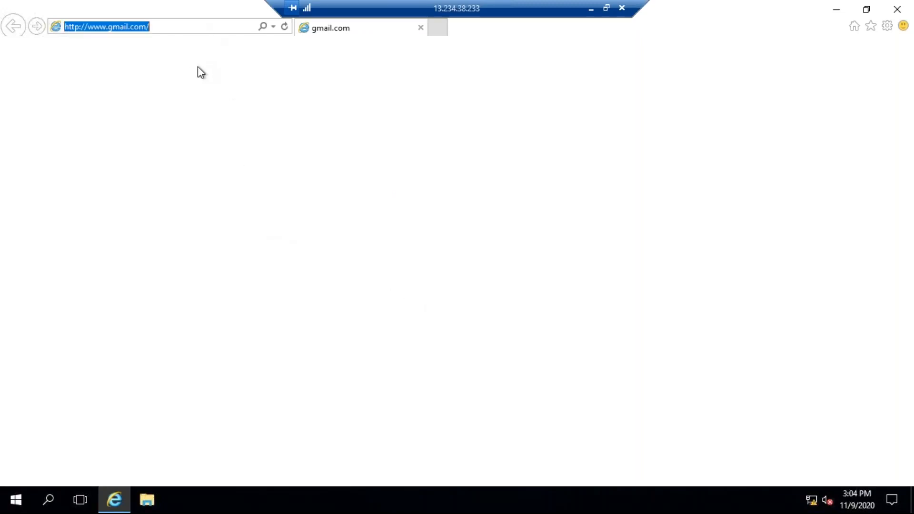
{"action": "key", "text": "Return"}
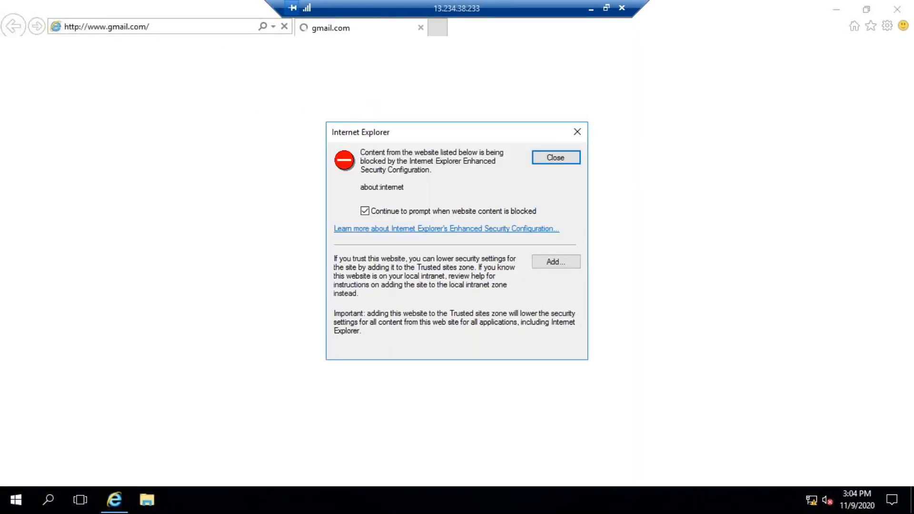
{"action": "left_click", "coordinate": [570, 159]}
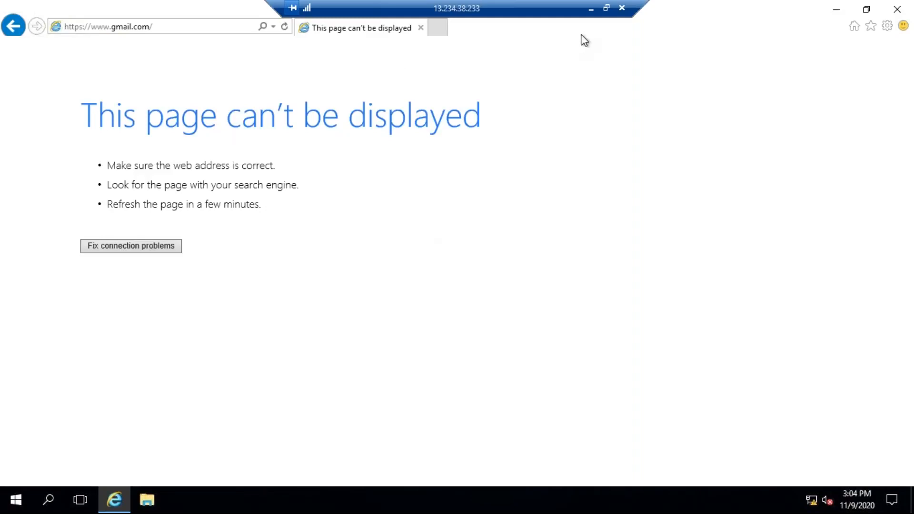
Disconnect the 13.234.38.233 remote session and close both debug text file windows, saving the changed one.
{"action": "left_click", "coordinate": [623, 8]}
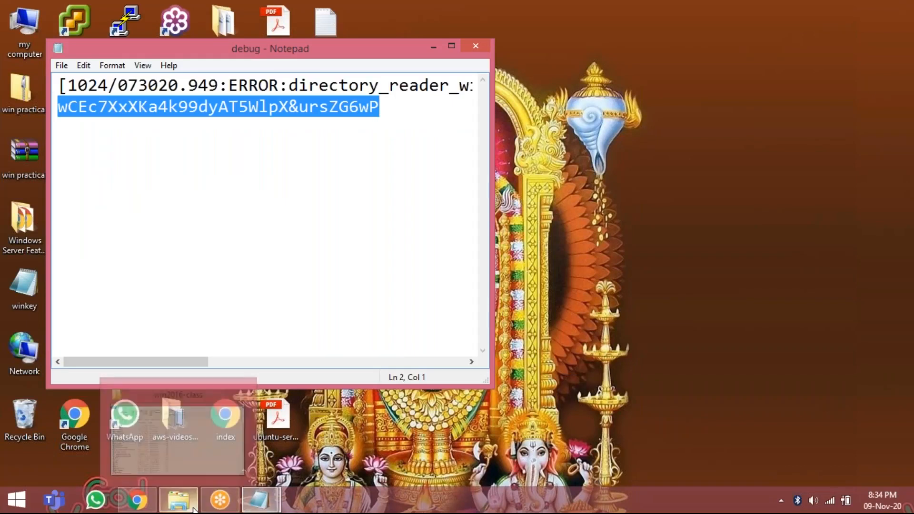
{"action": "mouse_move", "coordinate": [217, 506]}
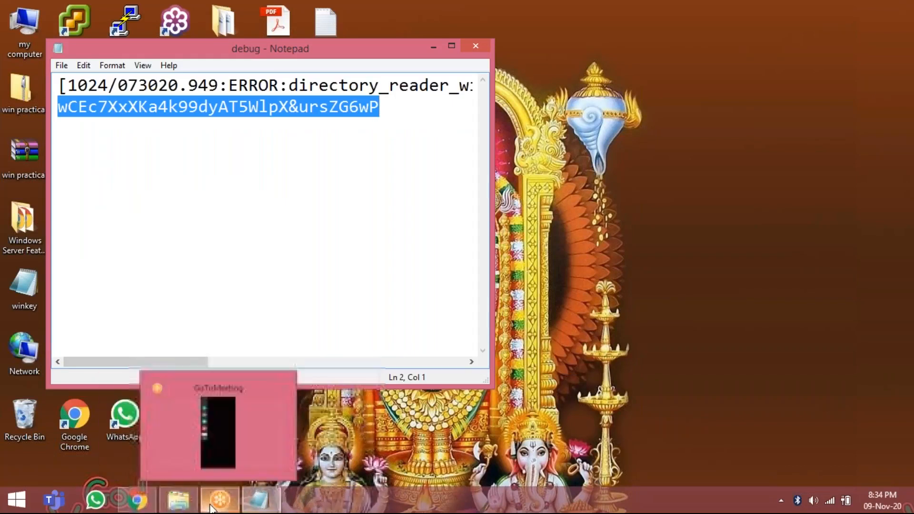
{"action": "left_click", "coordinate": [233, 440]}
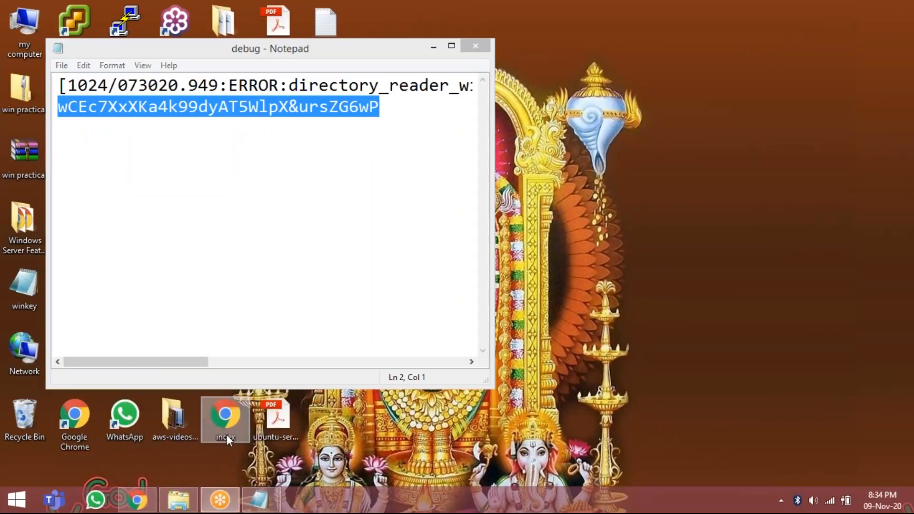
{"action": "left_click", "coordinate": [481, 49]}
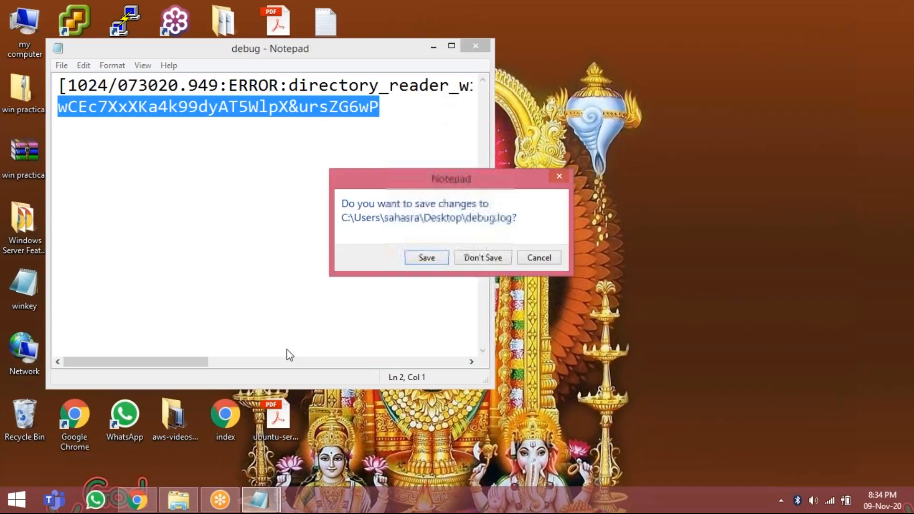
{"action": "left_click", "coordinate": [418, 260]}
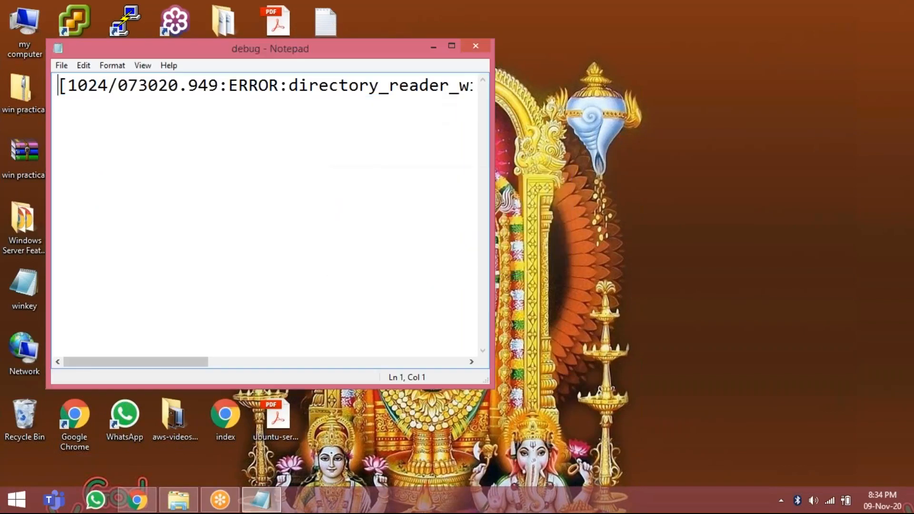
{"action": "left_click", "coordinate": [481, 47]}
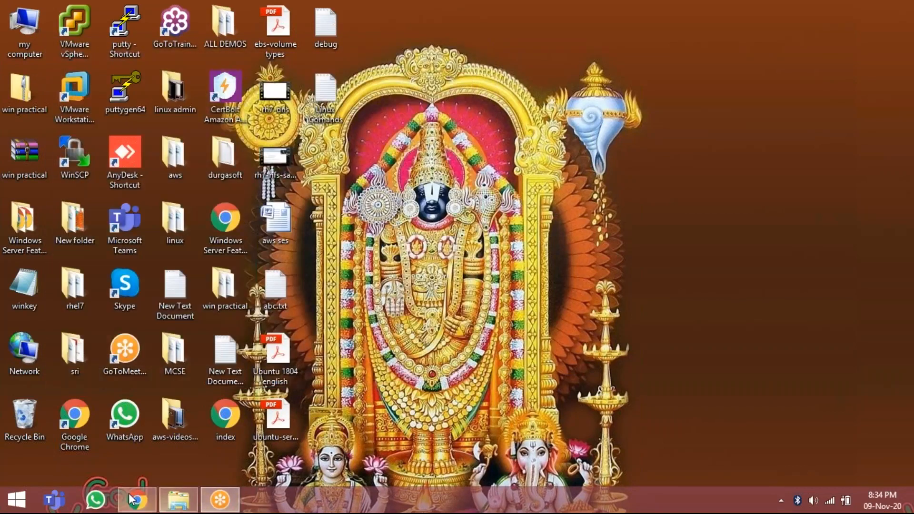
Select only winpubinstance in the EC2 console and copy its IPv4 public IP 13.234.38.233.
{"action": "left_click", "coordinate": [136, 504]}
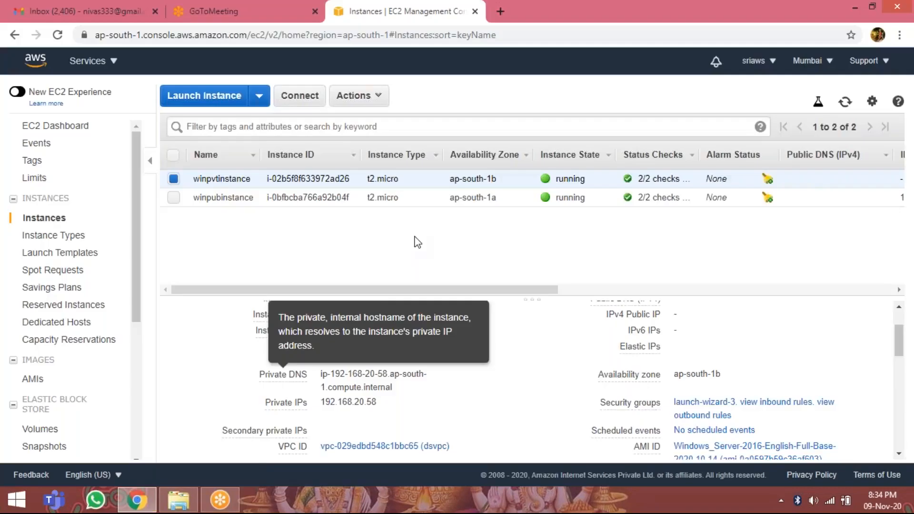
{"action": "left_click", "coordinate": [174, 196]}
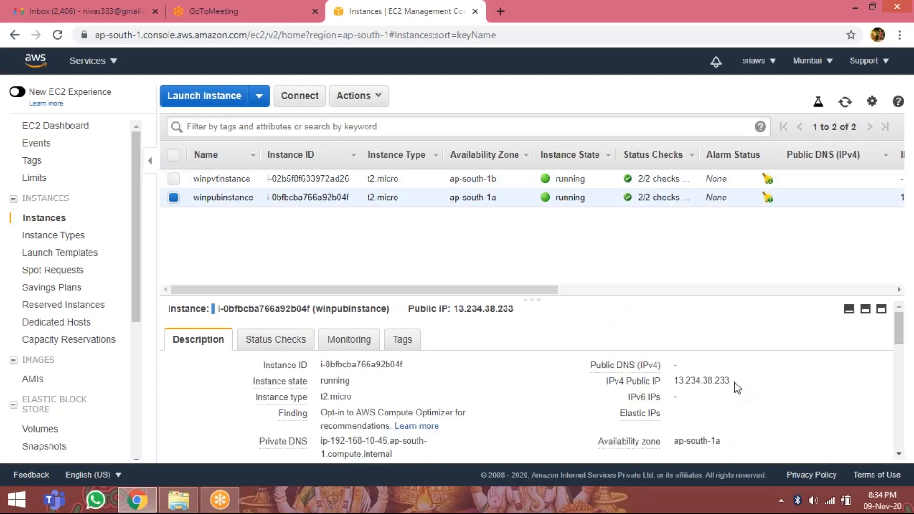
{"action": "left_click", "coordinate": [742, 383]}
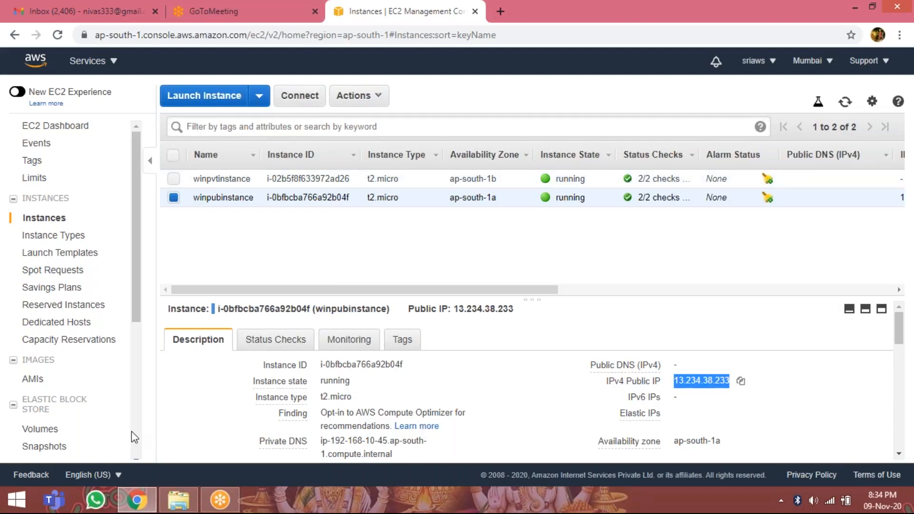
Open the 13.234.38.233 Remote Desktop file from the Downloads folder and agree to connect despite the unknown publisher.
{"action": "left_click", "coordinate": [856, 12]}
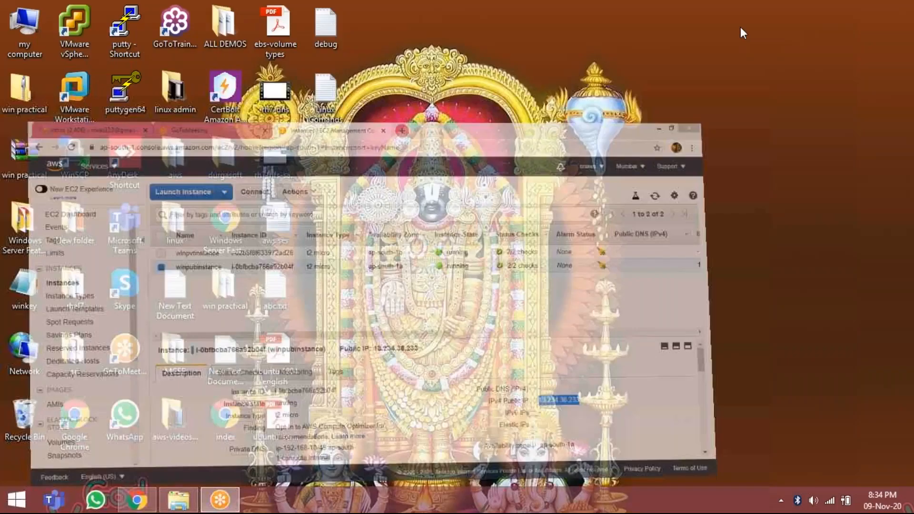
{"action": "double_click", "coordinate": [29, 28]}
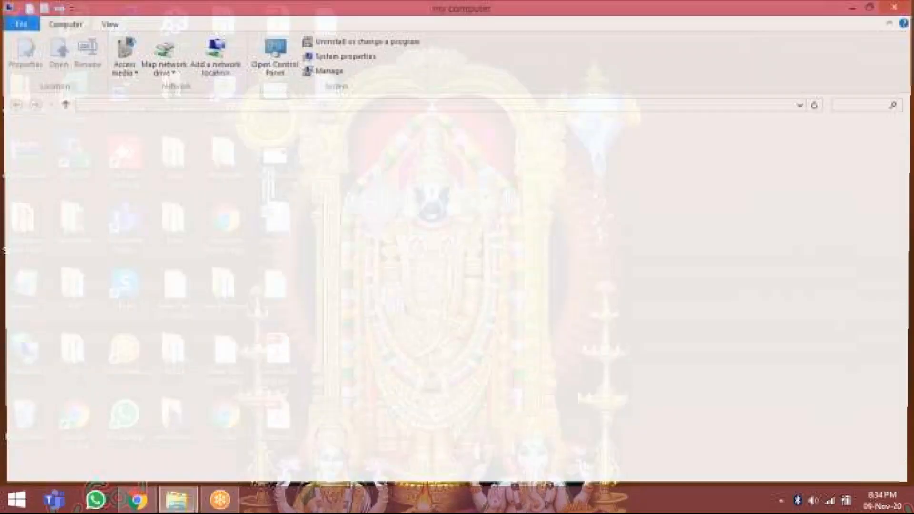
{"action": "double_click", "coordinate": [53, 175]}
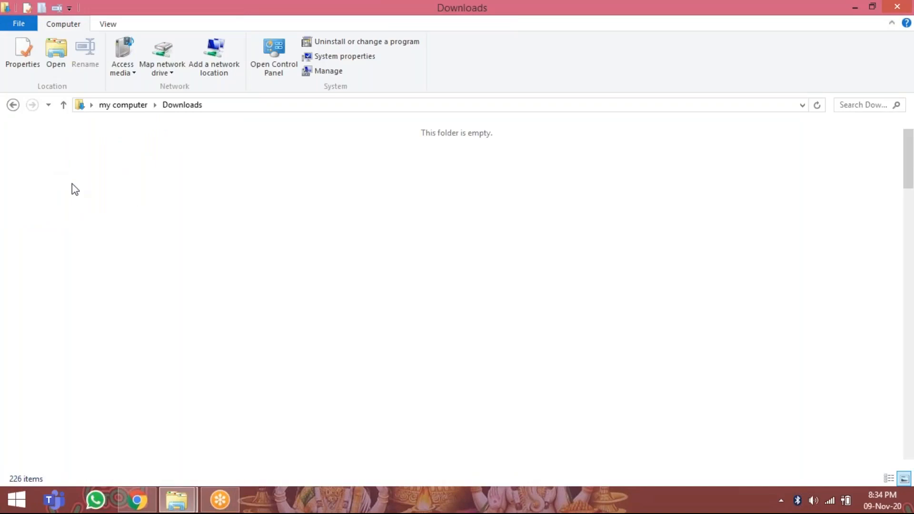
{"action": "left_click", "coordinate": [220, 502]}
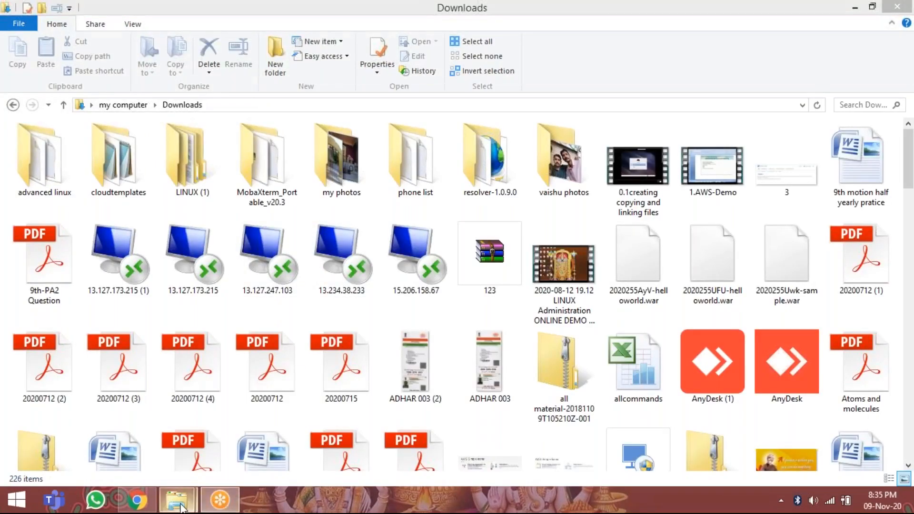
{"action": "left_click", "coordinate": [299, 450]}
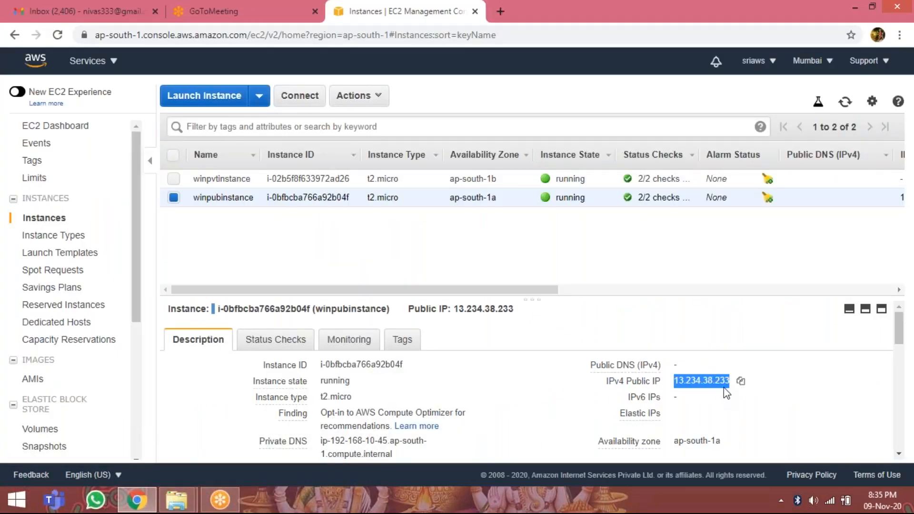
{"action": "left_click", "coordinate": [855, 7]}
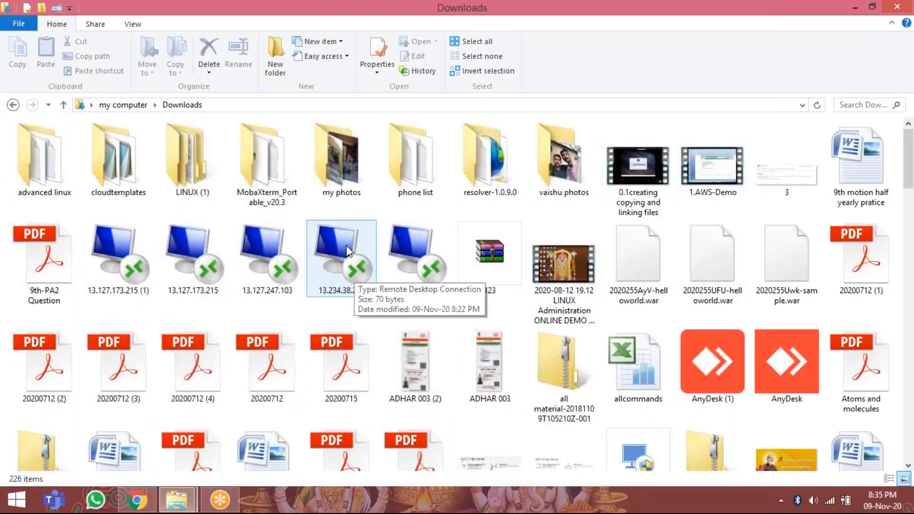
{"action": "double_click", "coordinate": [346, 245]}
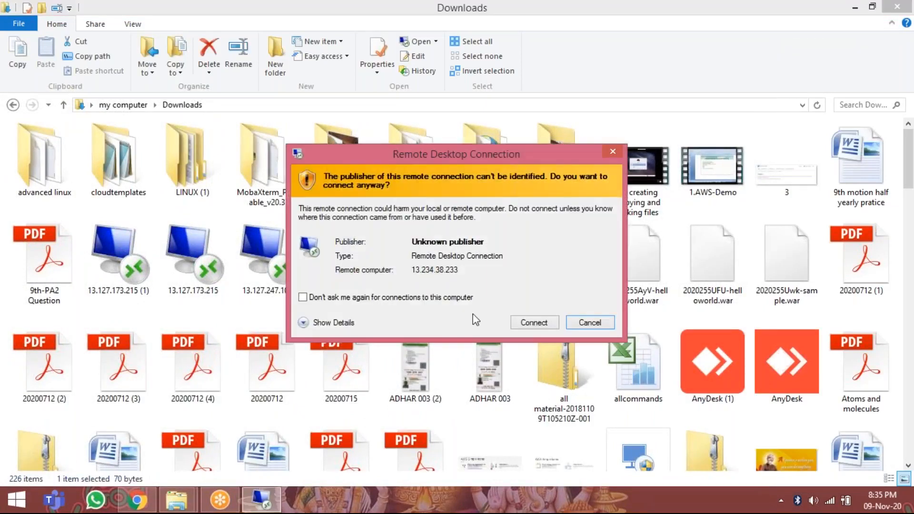
{"action": "left_click", "coordinate": [524, 323]}
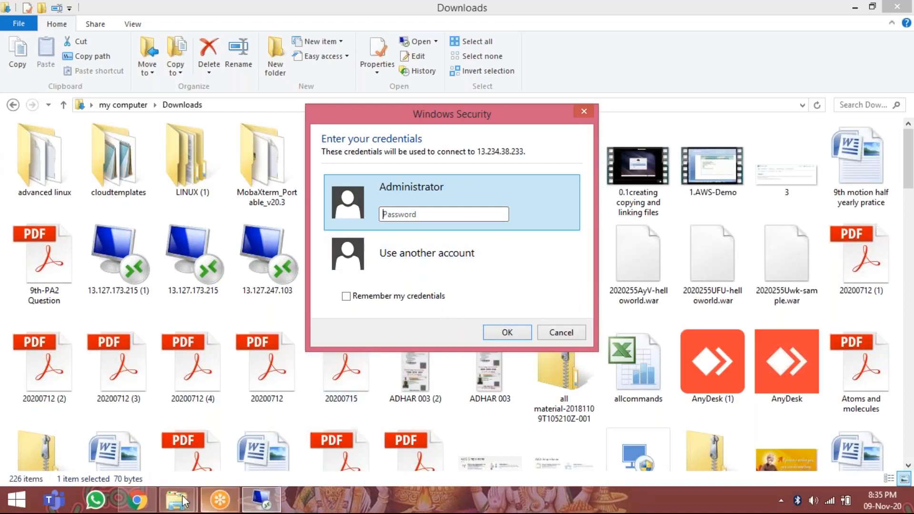
In the EC2 console, decrypt winpubinstance's Administrator password with the key file dswinkey (1).pem and copy the password.
{"action": "left_click", "coordinate": [130, 499]}
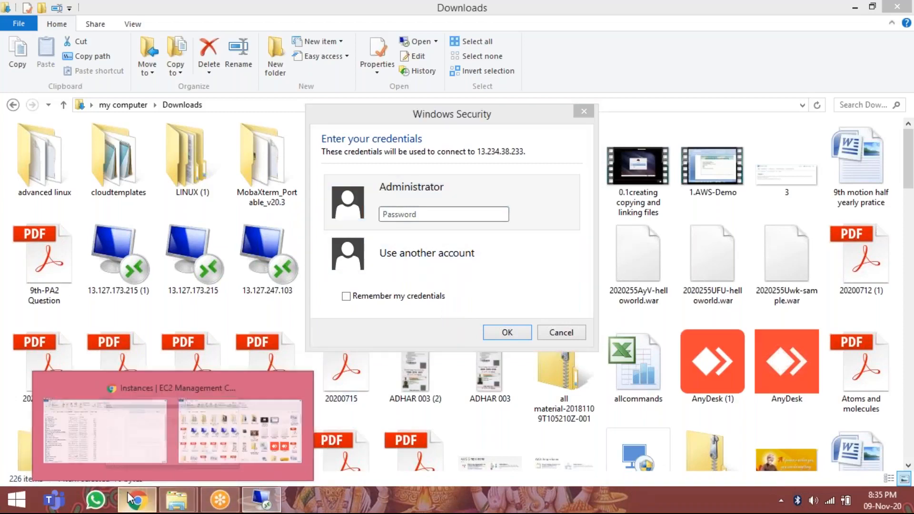
{"action": "left_click", "coordinate": [105, 429]}
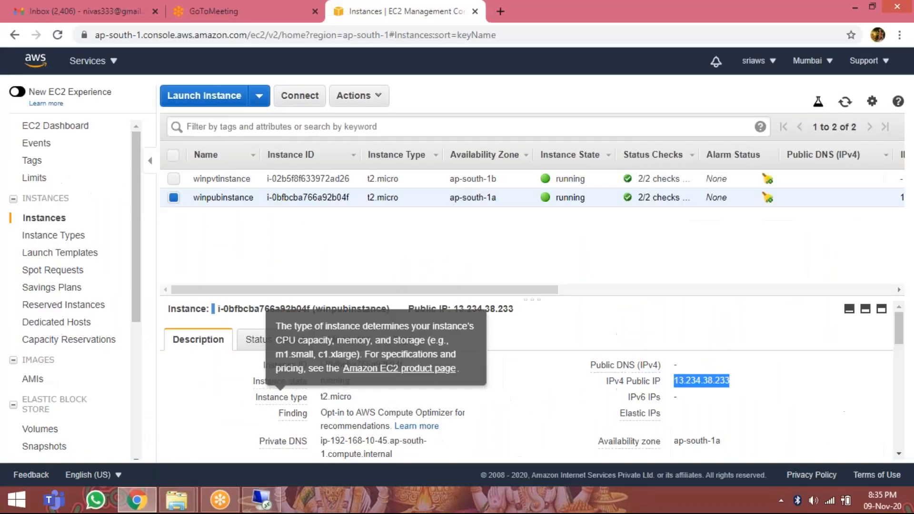
{"action": "left_click", "coordinate": [310, 98]}
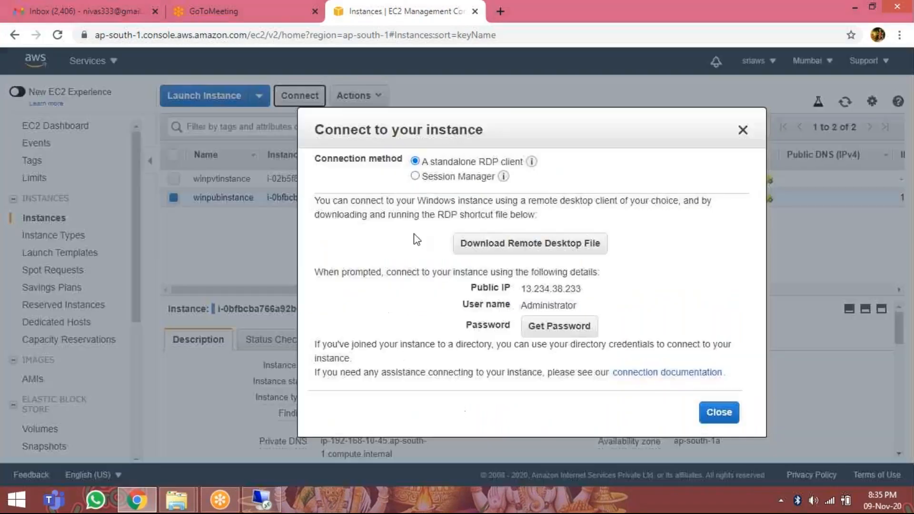
{"action": "left_click", "coordinate": [560, 327]}
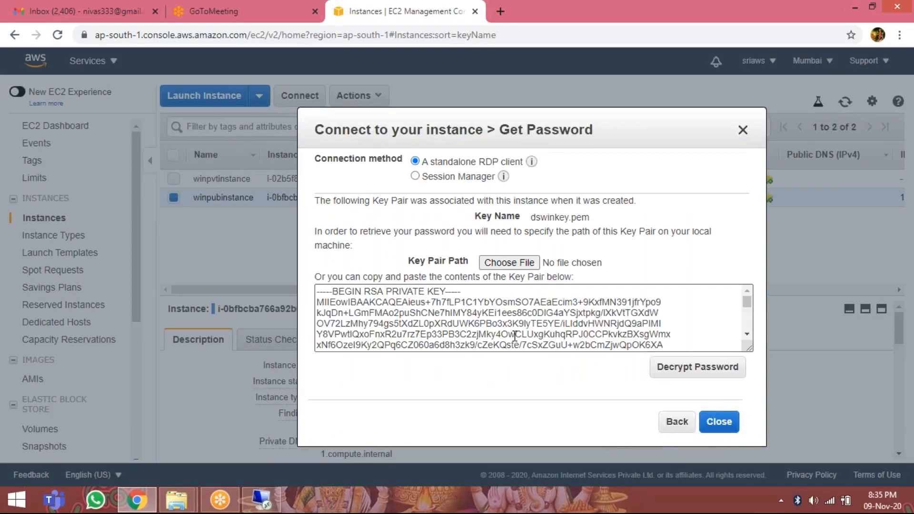
{"action": "left_click", "coordinate": [481, 265]}
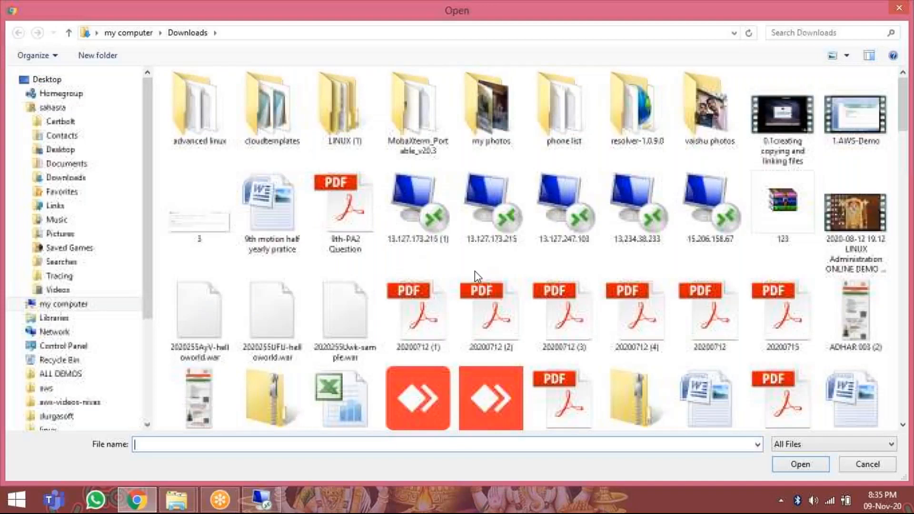
{"action": "left_click", "coordinate": [416, 328]}
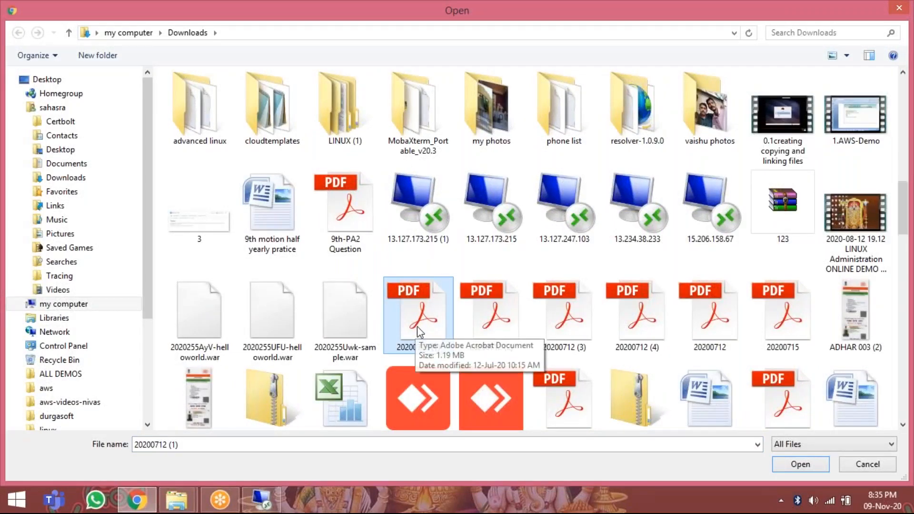
{"action": "type", "text": "dskey"}
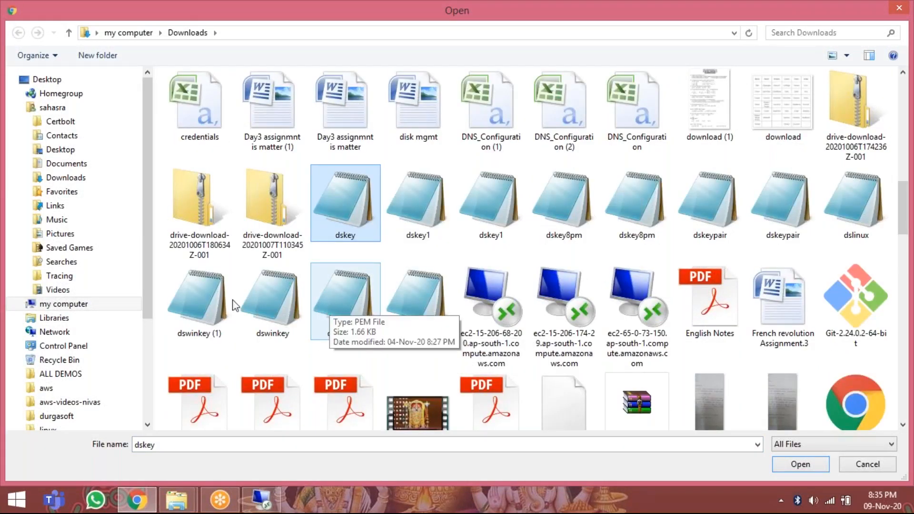
{"action": "left_click", "coordinate": [186, 294]}
{"action": "double_click", "coordinate": [186, 293]}
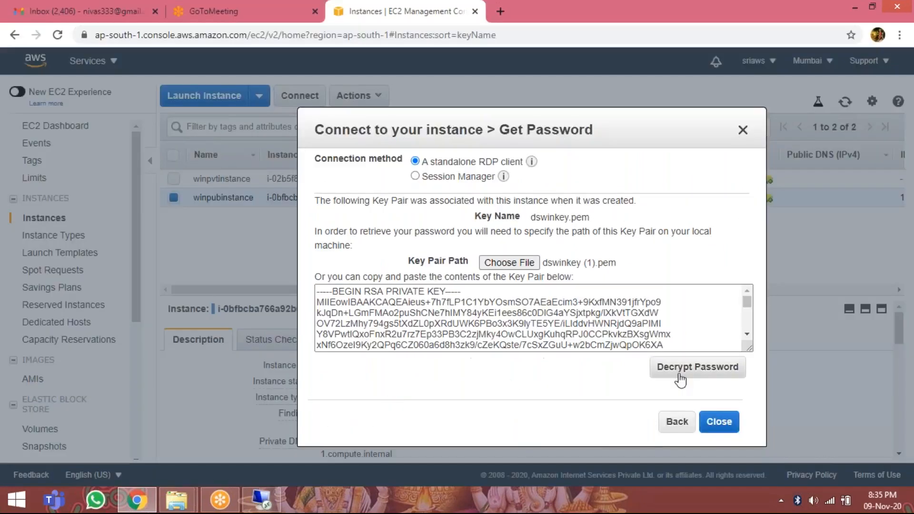
{"action": "left_click", "coordinate": [664, 376]}
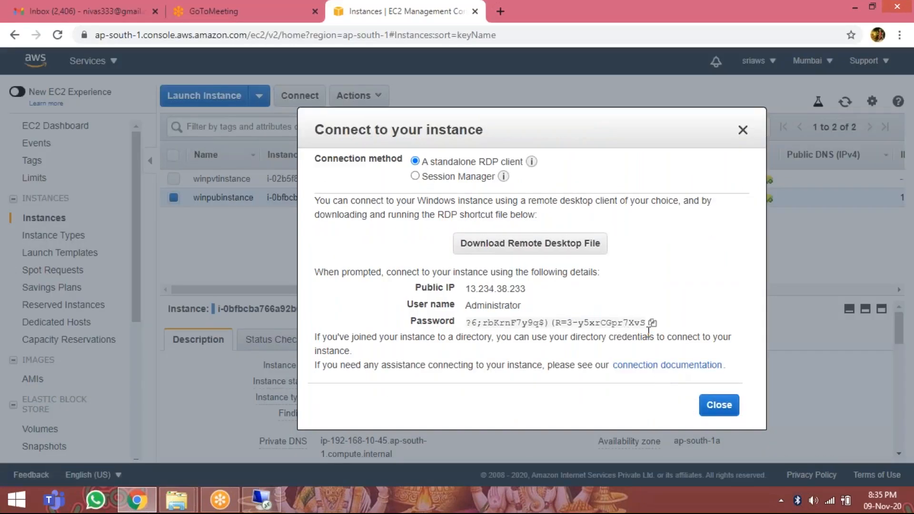
{"action": "left_click", "coordinate": [653, 323]}
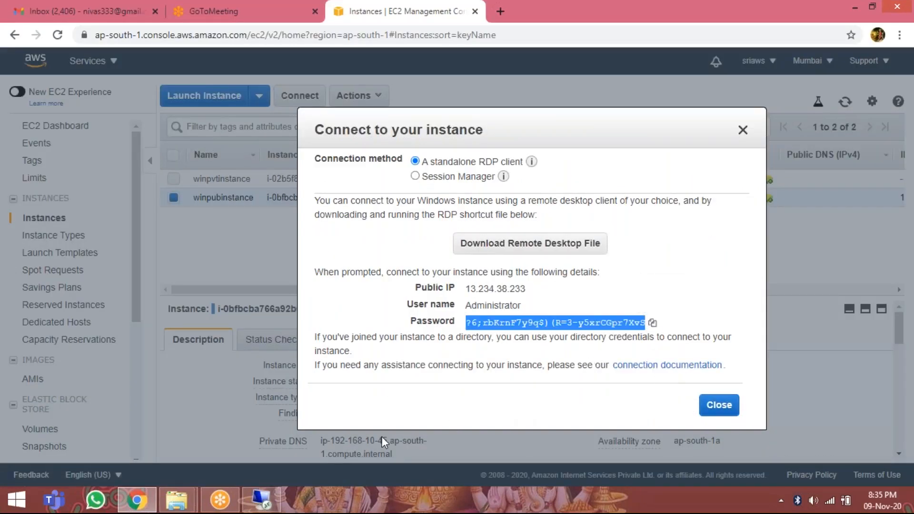
Paste the Administrator password into the 13.234.38.233 credentials prompt and connect despite the certificate errors.
{"action": "left_click", "coordinate": [261, 495]}
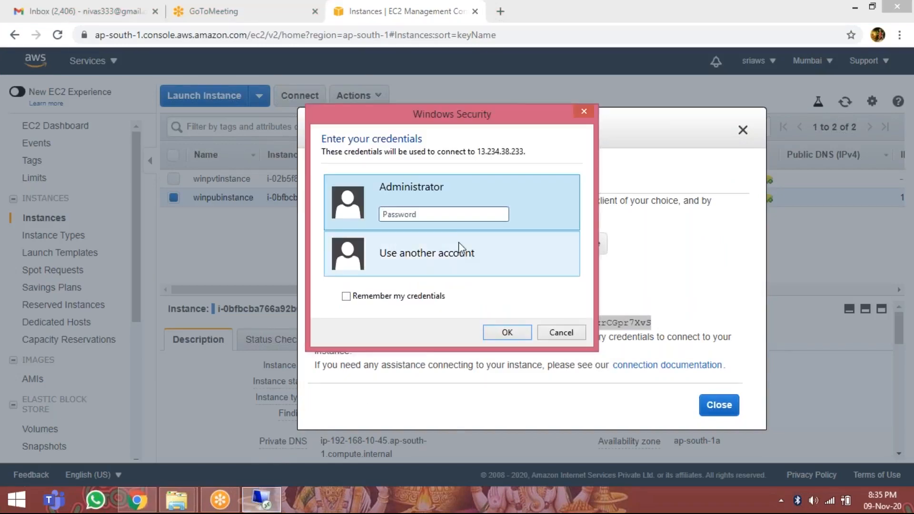
{"action": "right_click", "coordinate": [434, 212]}
{"action": "left_click", "coordinate": [484, 266]}
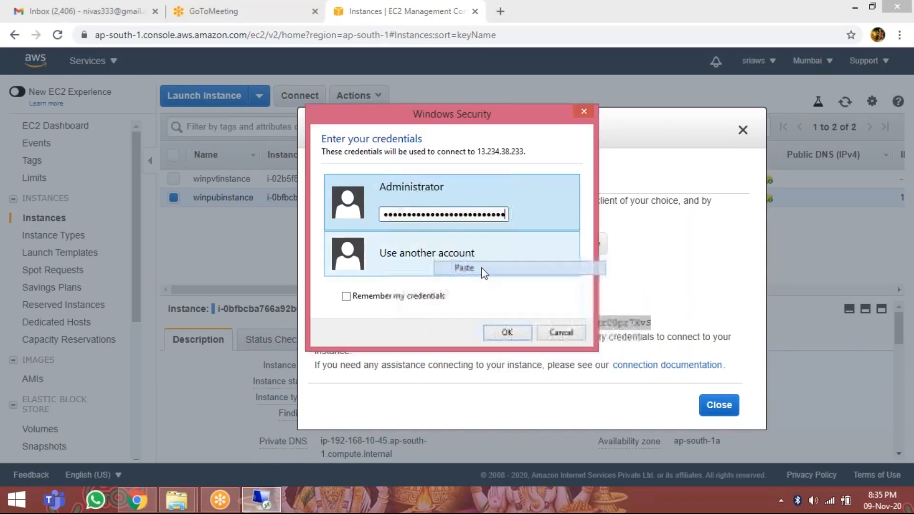
{"action": "left_click", "coordinate": [498, 334]}
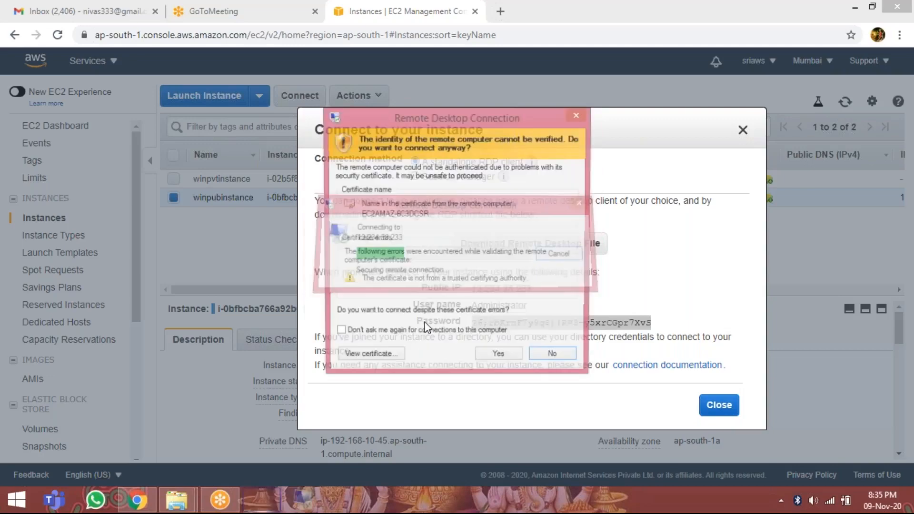
{"action": "left_click", "coordinate": [496, 355]}
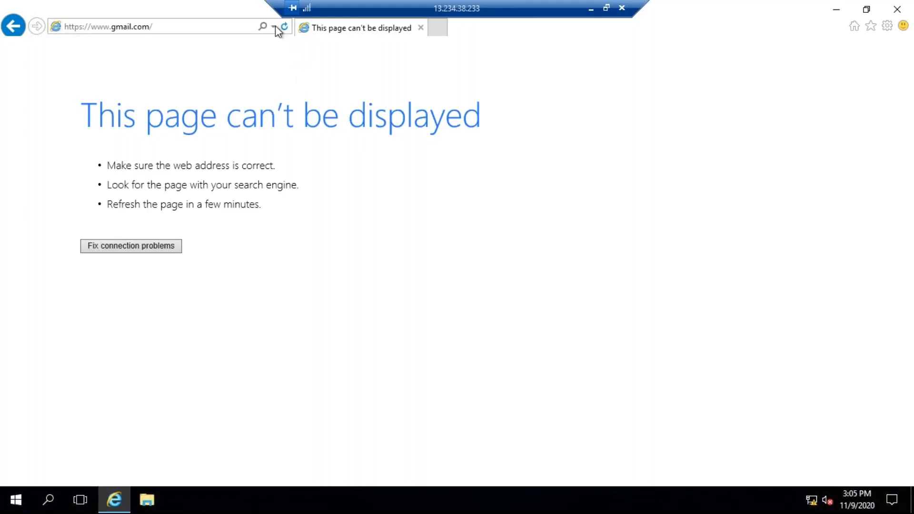
{"action": "left_click", "coordinate": [225, 27]}
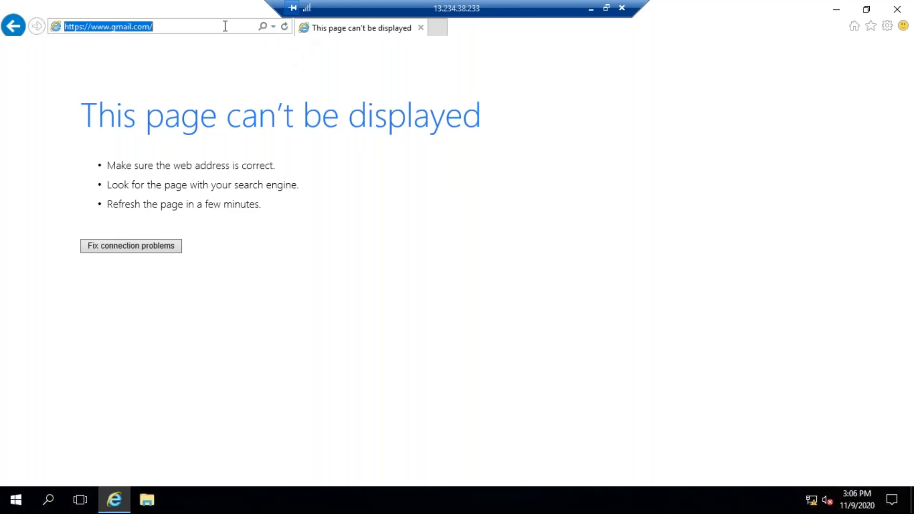
{"action": "key", "text": "Return"}
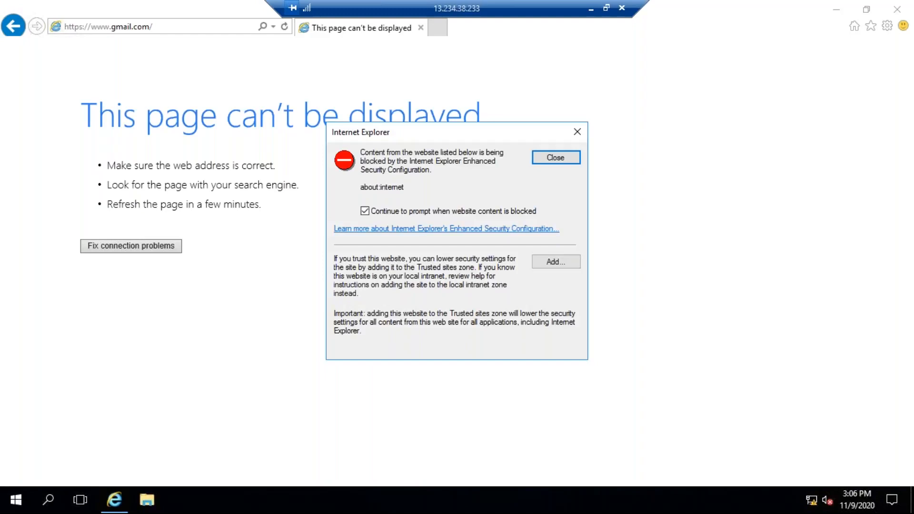
{"action": "left_click", "coordinate": [553, 265]}
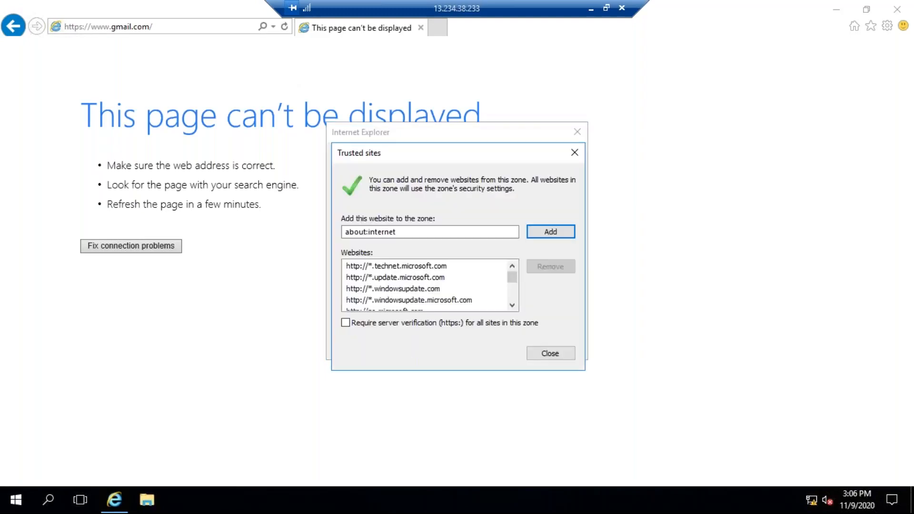
{"action": "left_click", "coordinate": [551, 233]}
{"action": "left_click", "coordinate": [549, 353]}
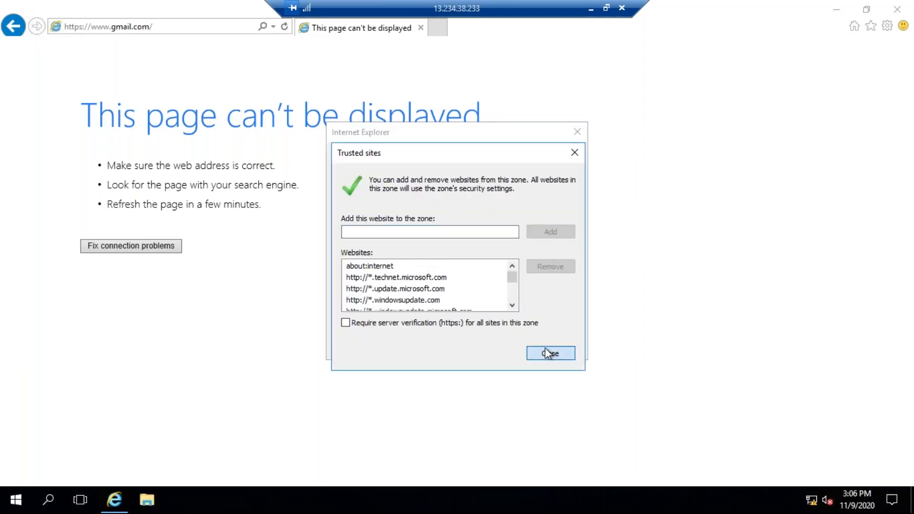
{"action": "left_click", "coordinate": [55, 27]}
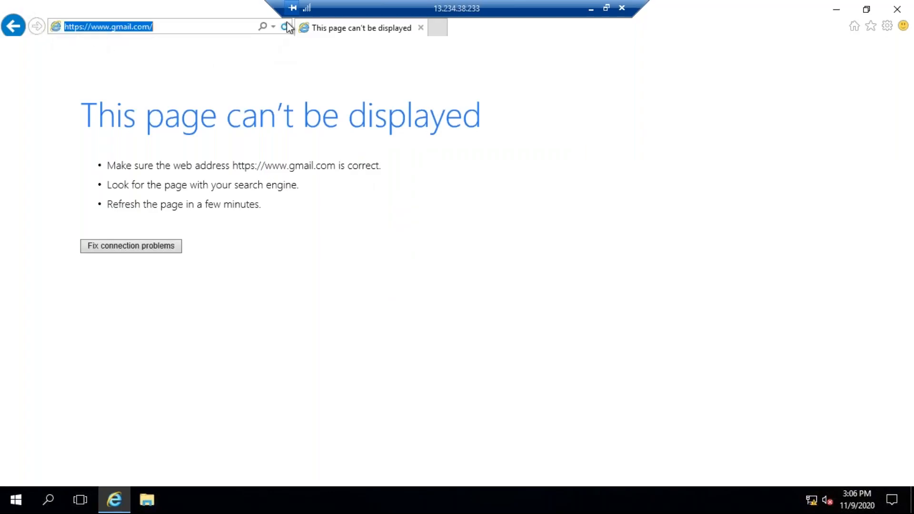
{"action": "left_click", "coordinate": [286, 27]}
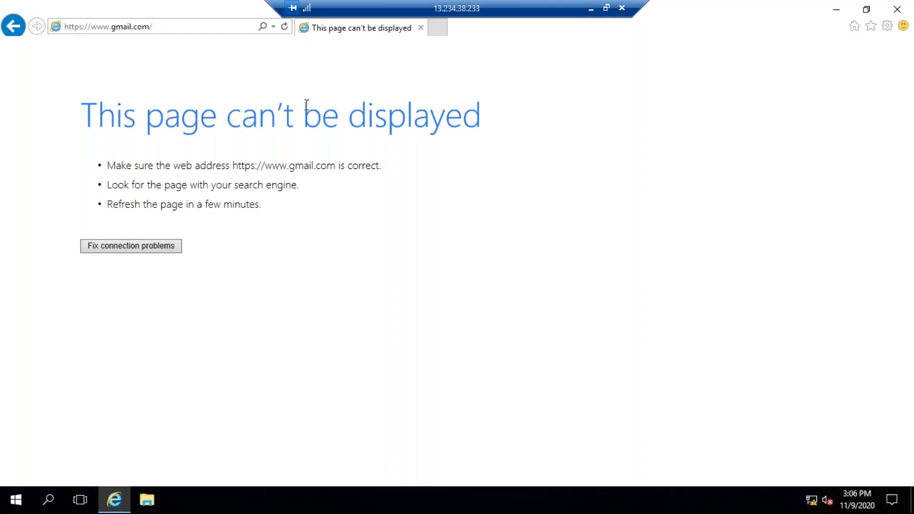
{"action": "left_click", "coordinate": [164, 250]}
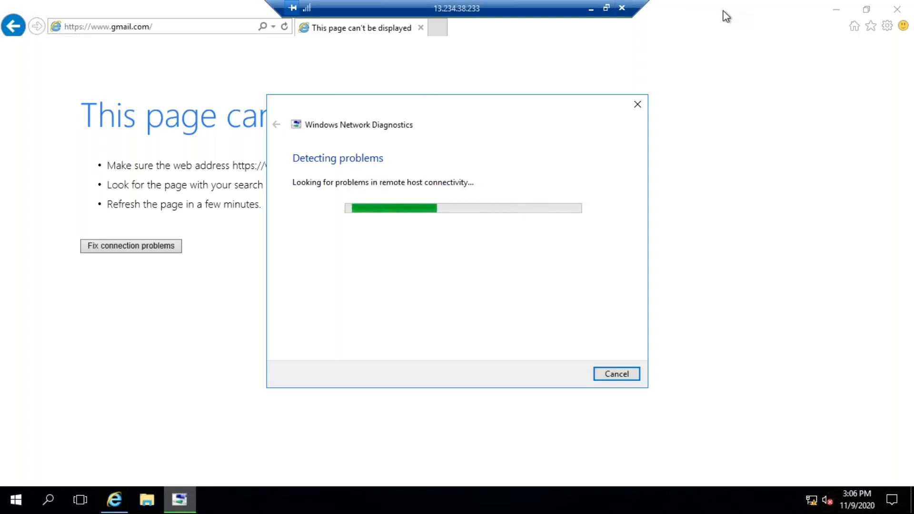
Close the Connect to your instance dialog in the EC2 console and return to the 13.234.38.233 remote session full screen.
{"action": "left_click", "coordinate": [607, 8]}
{"action": "left_click", "coordinate": [670, 142]}
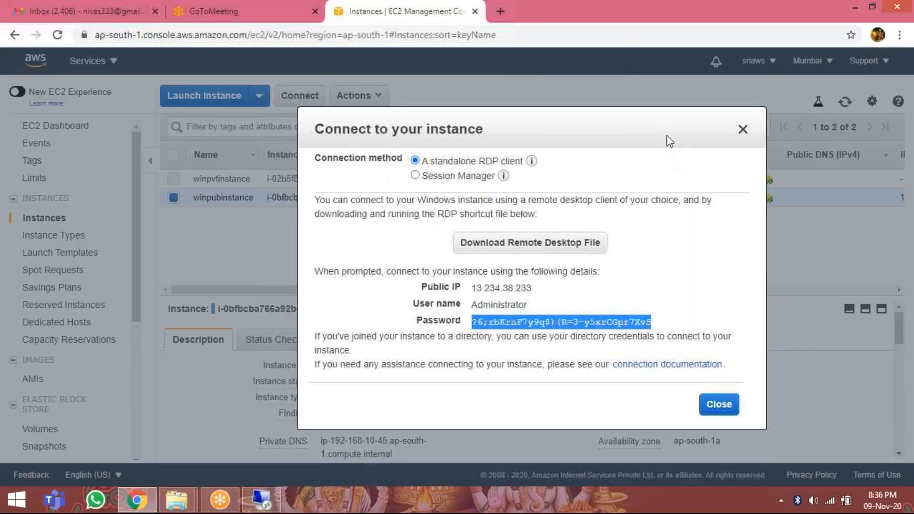
{"action": "left_click", "coordinate": [743, 130]}
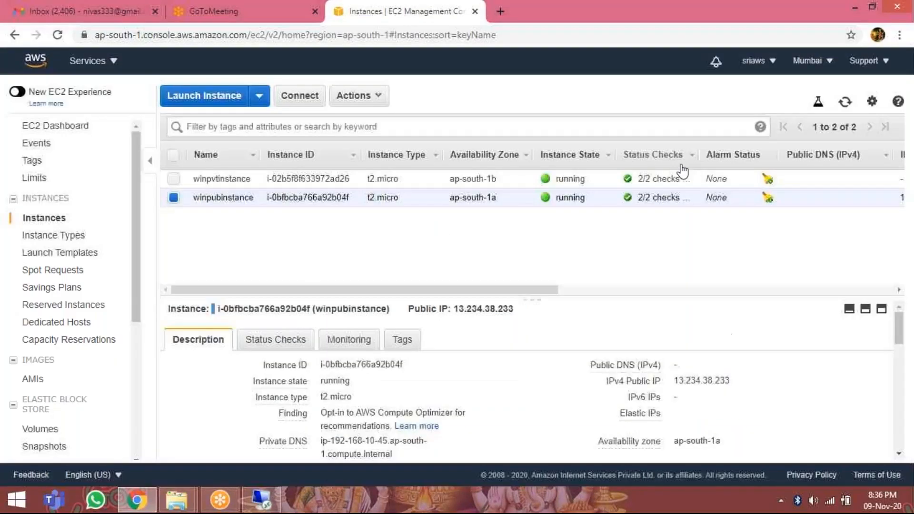
{"action": "left_click", "coordinate": [269, 506]}
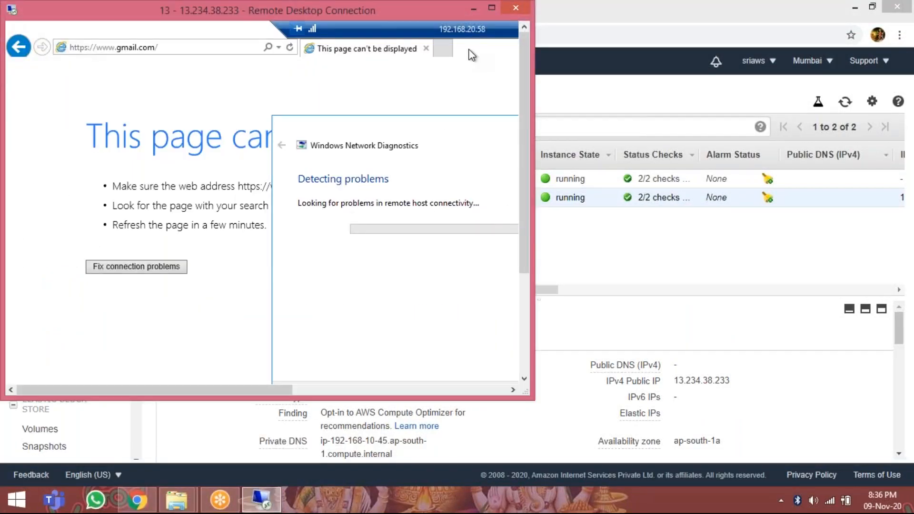
{"action": "left_click", "coordinate": [495, 7]}
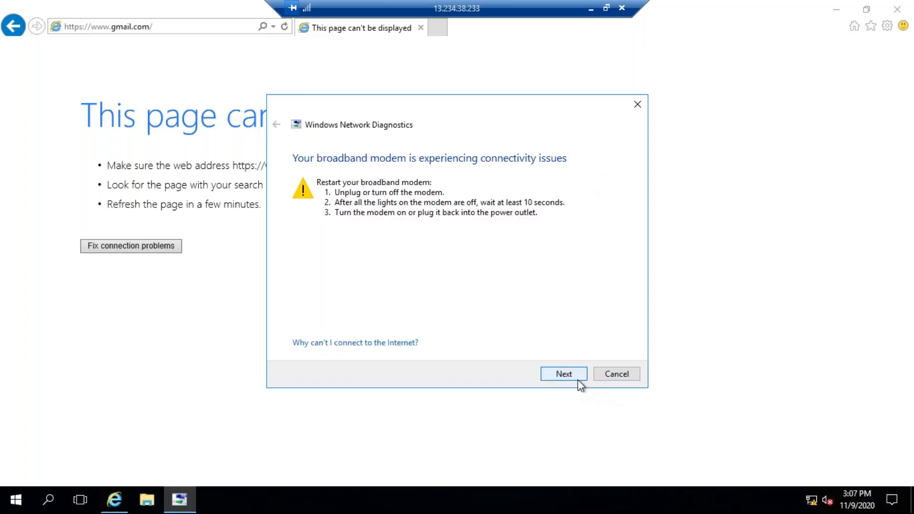
{"action": "left_click", "coordinate": [621, 376]}
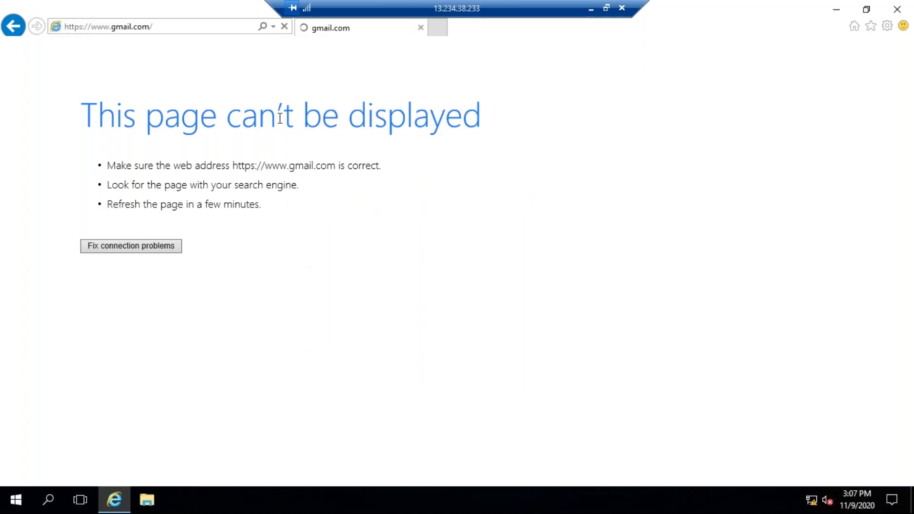
{"action": "left_click", "coordinate": [285, 27]}
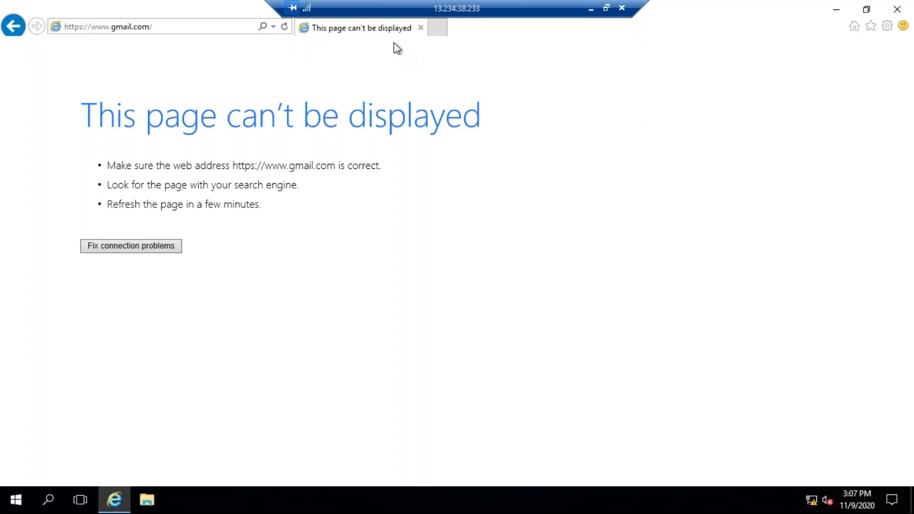
Minimize the 13.234.38.233 remote session to return to the EC2 console and stop the winpubinstance instance.
{"action": "left_click", "coordinate": [608, 9]}
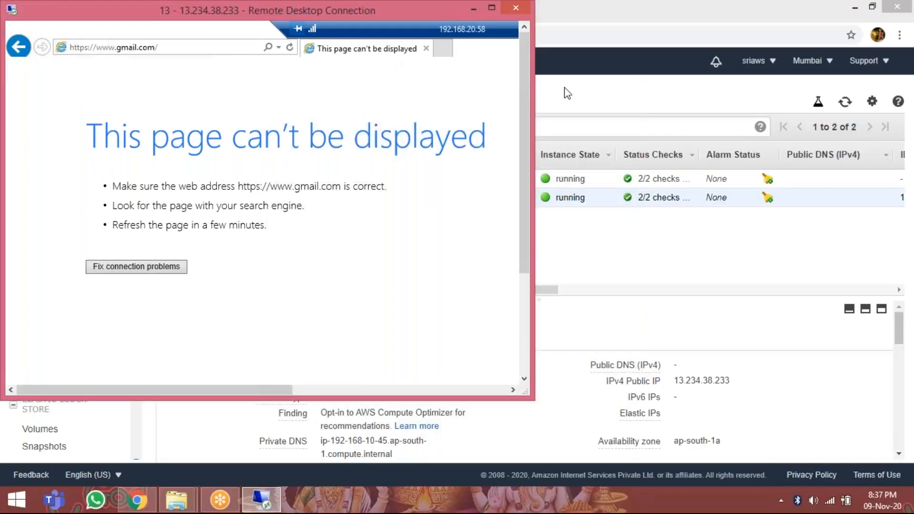
{"action": "left_click", "coordinate": [494, 7]}
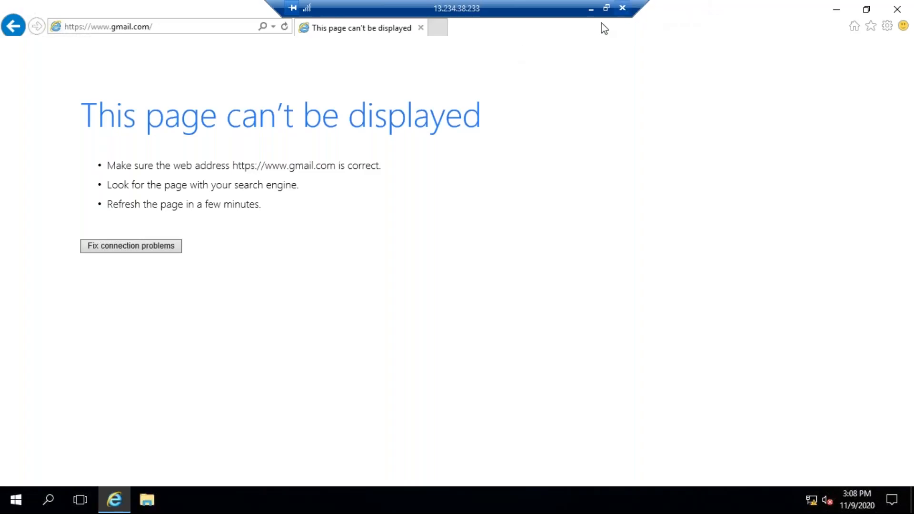
{"action": "left_click", "coordinate": [592, 9]}
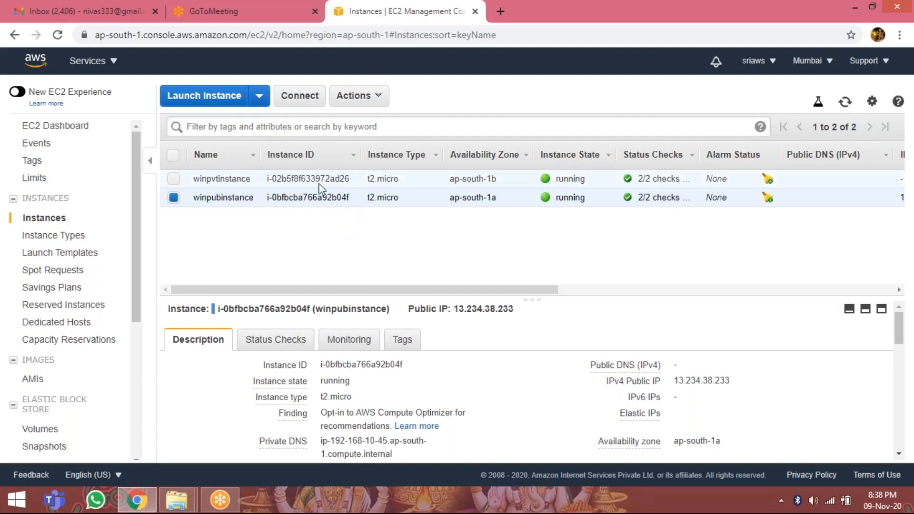
{"action": "left_click", "coordinate": [361, 95]}
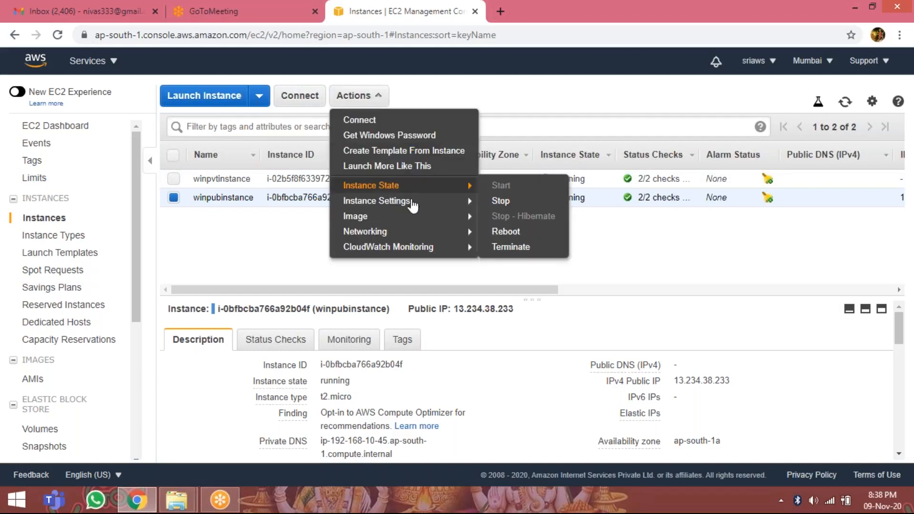
{"action": "left_click", "coordinate": [522, 208]}
{"action": "left_click", "coordinate": [684, 354]}
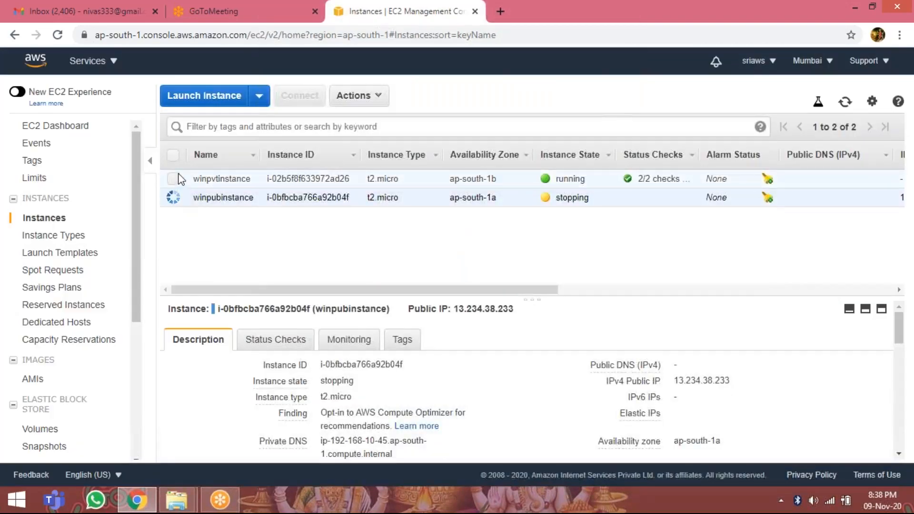
Add winpvtinstance to the instance selection and forcefully stop both selected instances.
{"action": "left_click", "coordinate": [173, 179]}
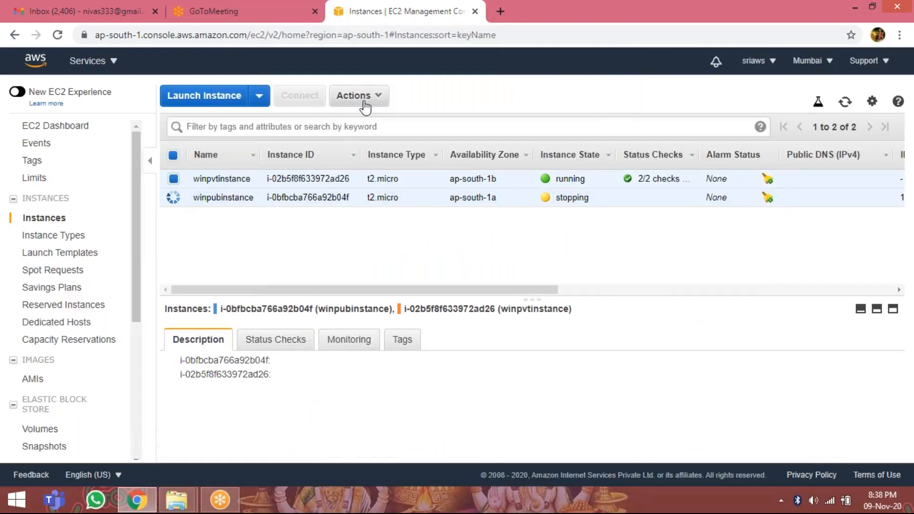
{"action": "left_click", "coordinate": [359, 96]}
{"action": "mouse_move", "coordinate": [407, 189]}
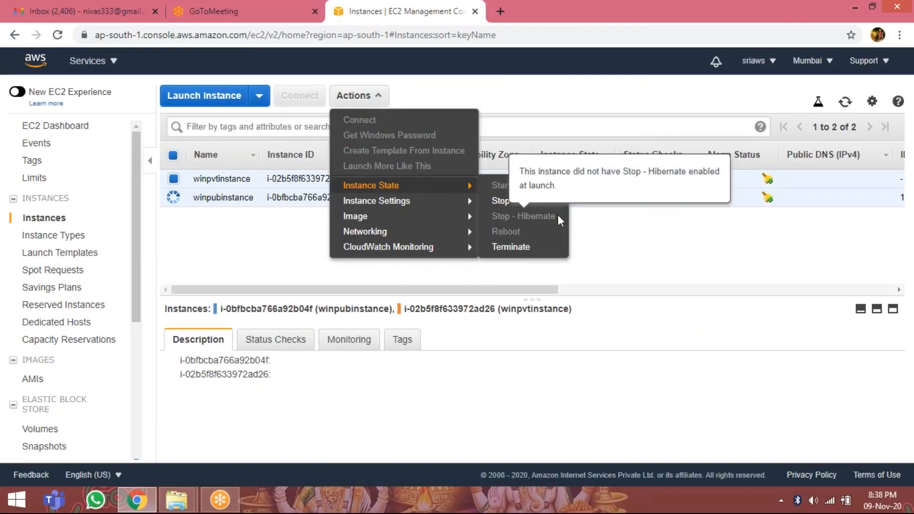
{"action": "left_click", "coordinate": [502, 201]}
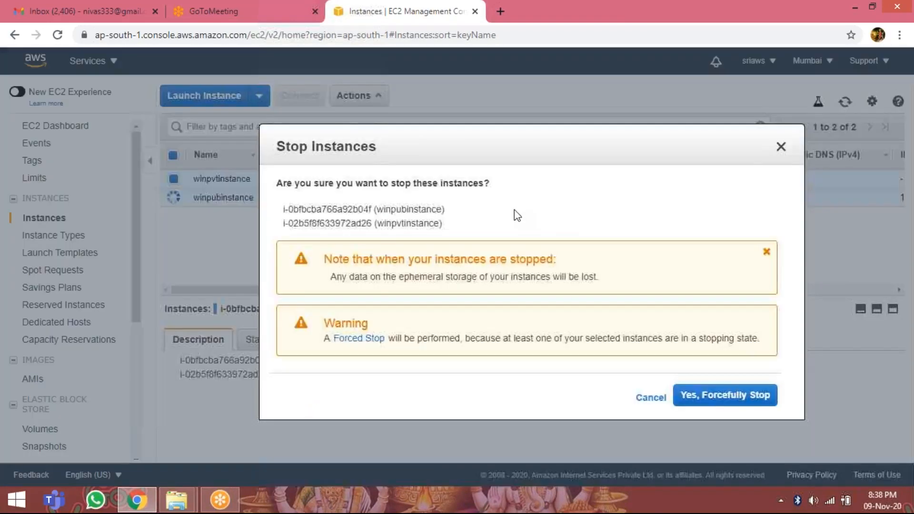
{"action": "left_click", "coordinate": [710, 395]}
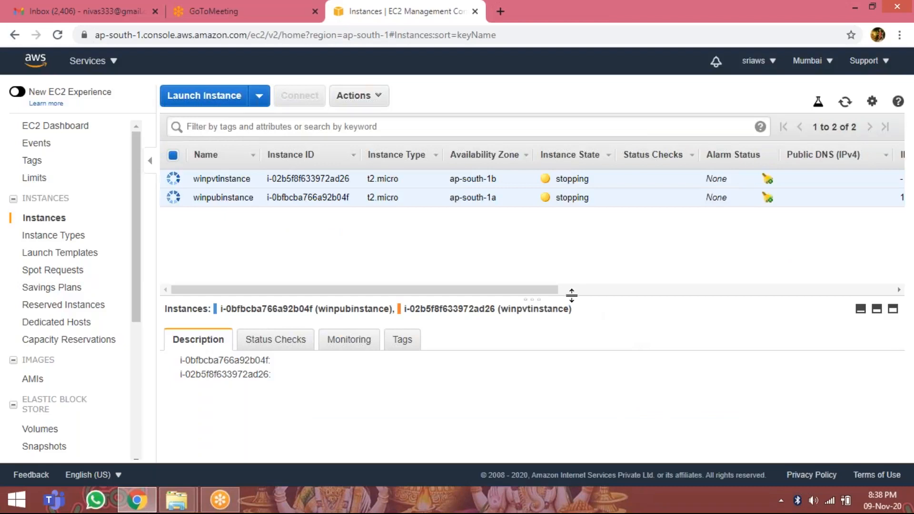